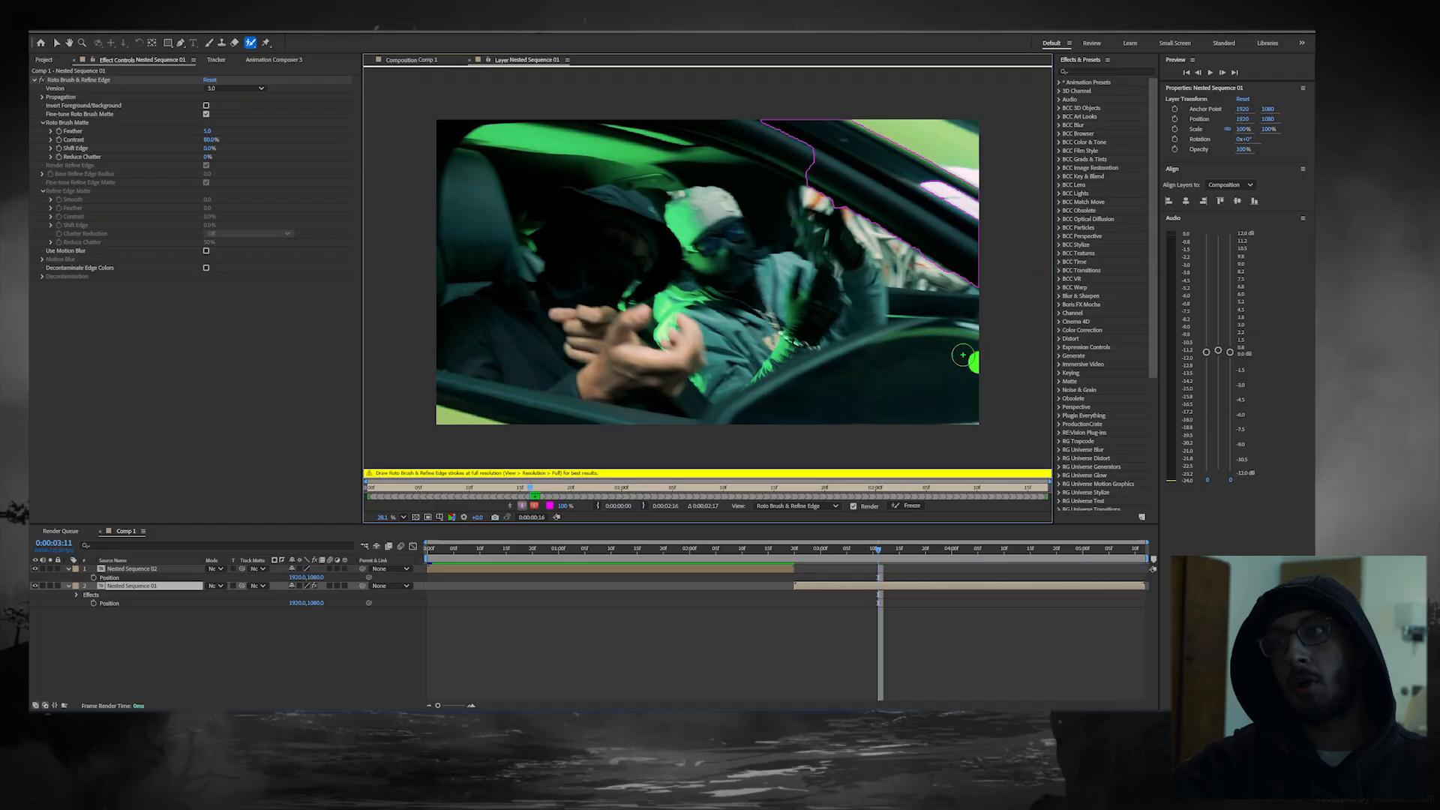
Step: Extend the Roto Brush selection with a stroke along the lower edge of the car's window opening
left_click_drag(615, 435, 490, 405)
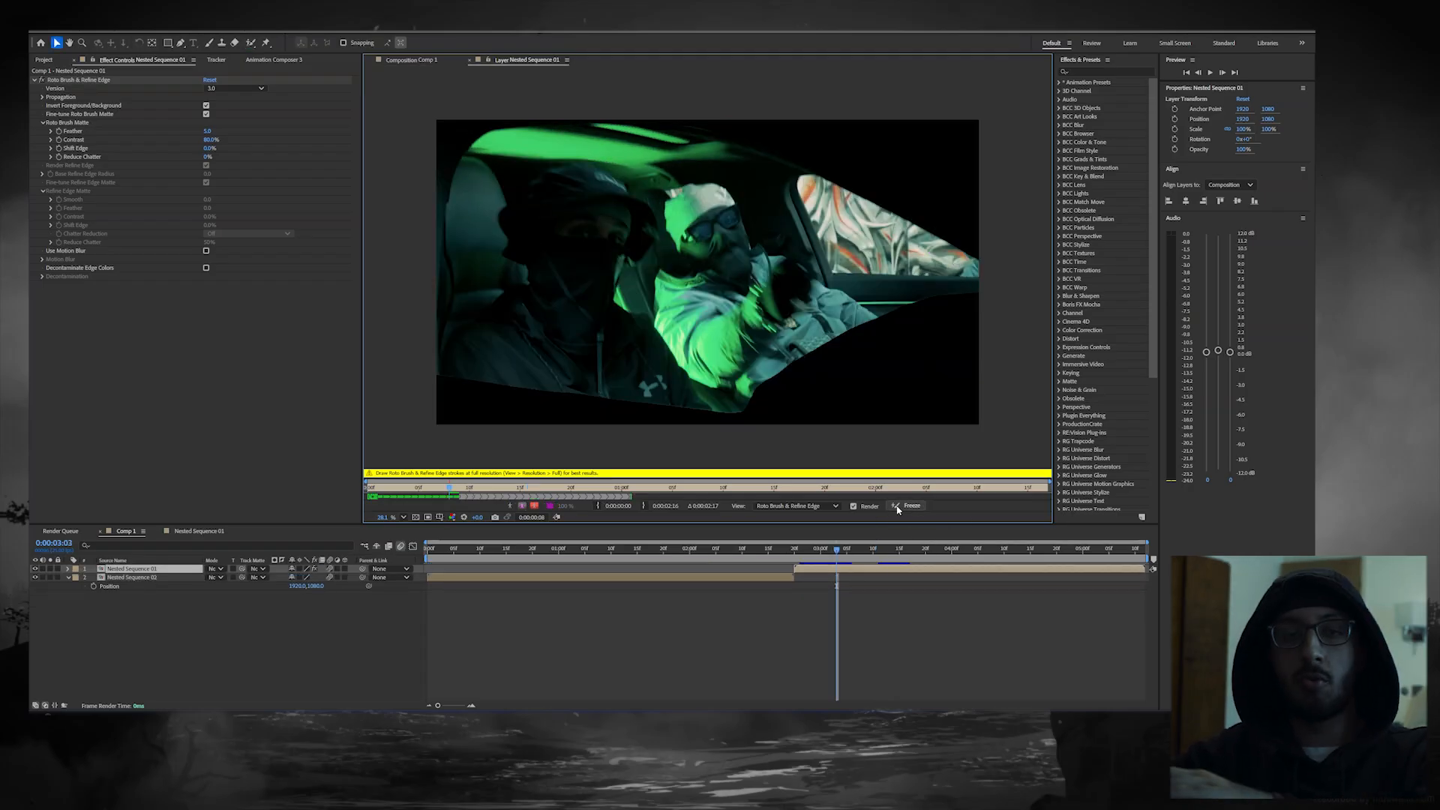
Step: Duplicate the rotoscoped Nested Sequence 01 layer and freeze the Roto Brush matte on the lower copy
key("ctrl+d")
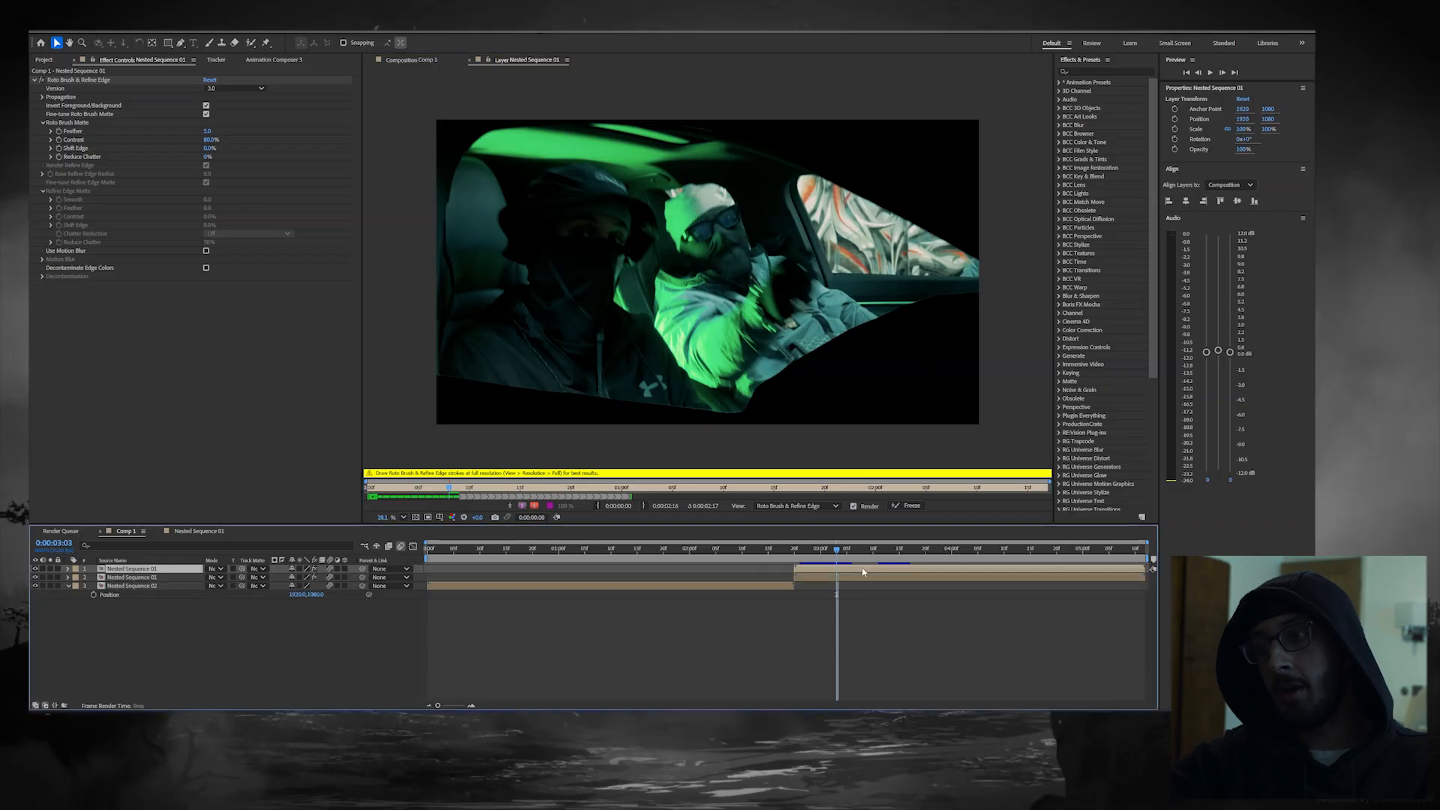
left_click(901, 507)
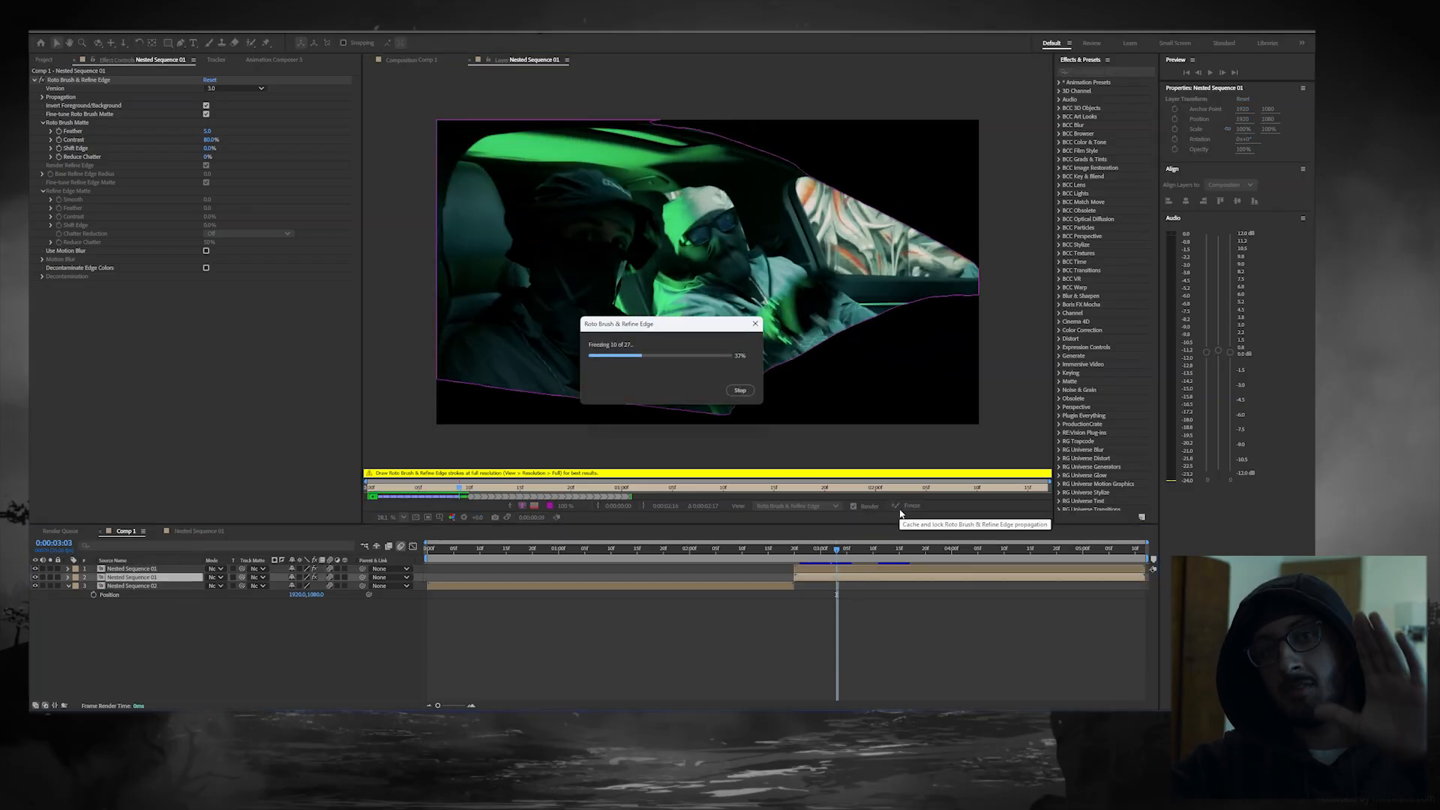
Step: Turn off Invert Foreground/Background in the upper Nested Sequence 01 copy's Roto Brush effect and freeze its matte
left_click(856, 570)
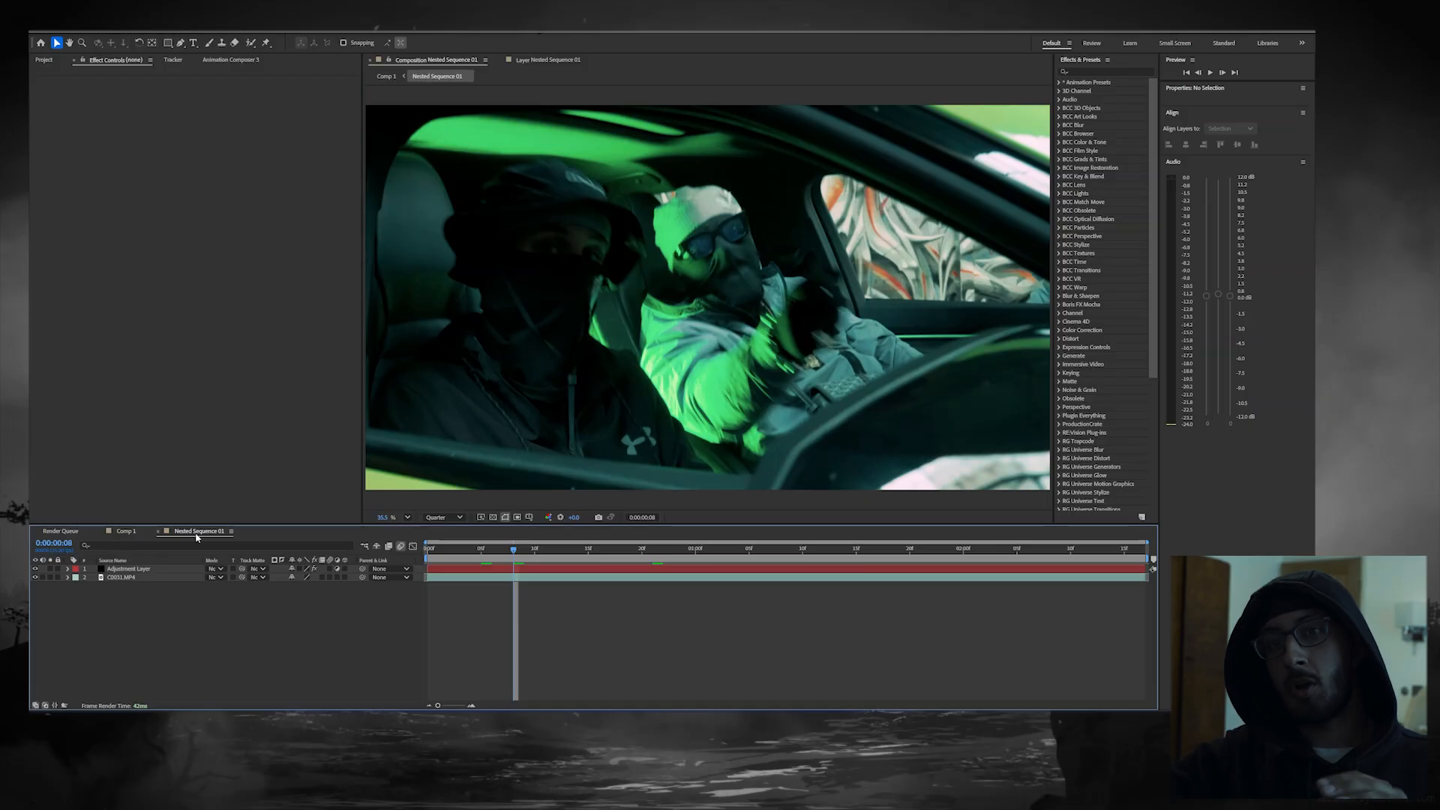
left_click(251, 43)
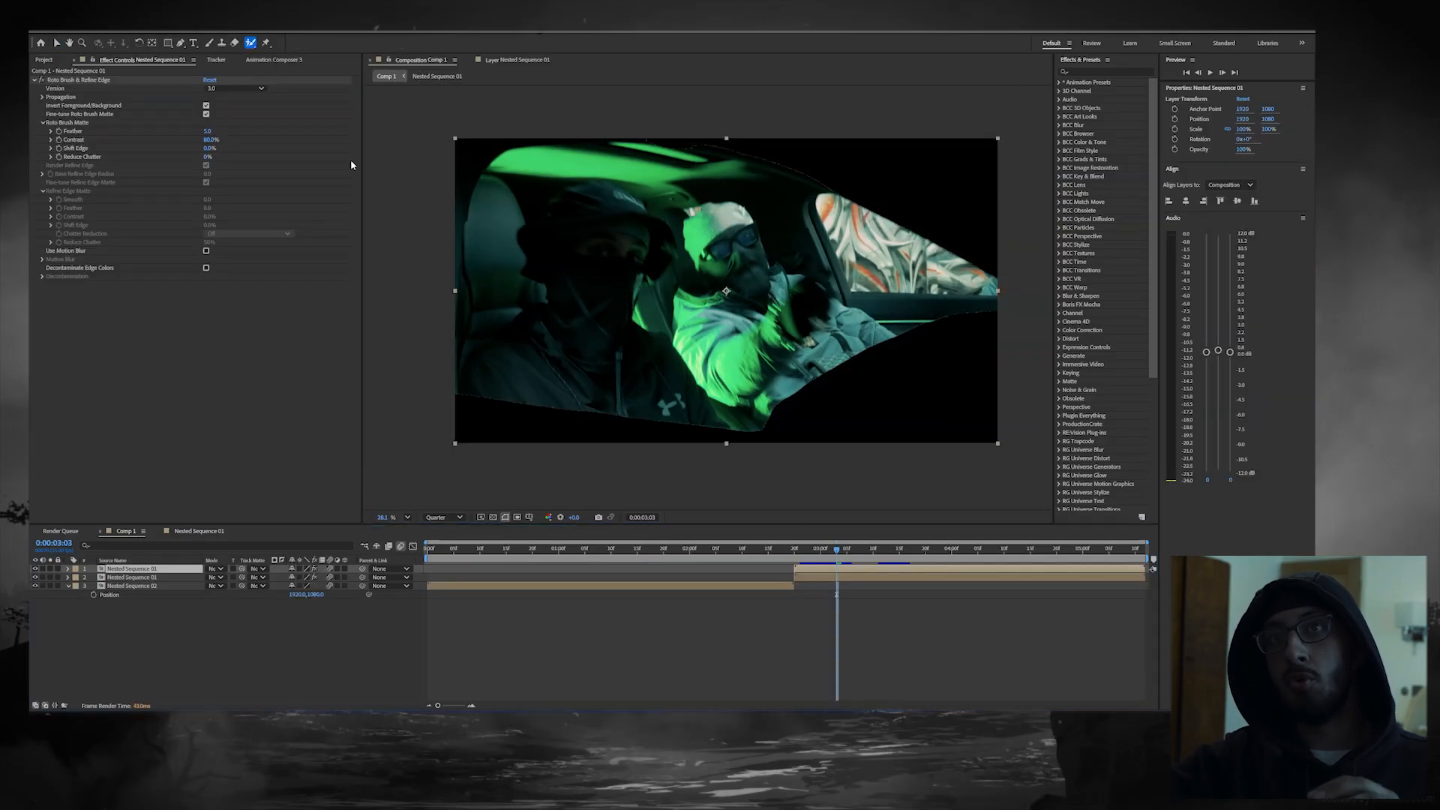
double_click(814, 574)
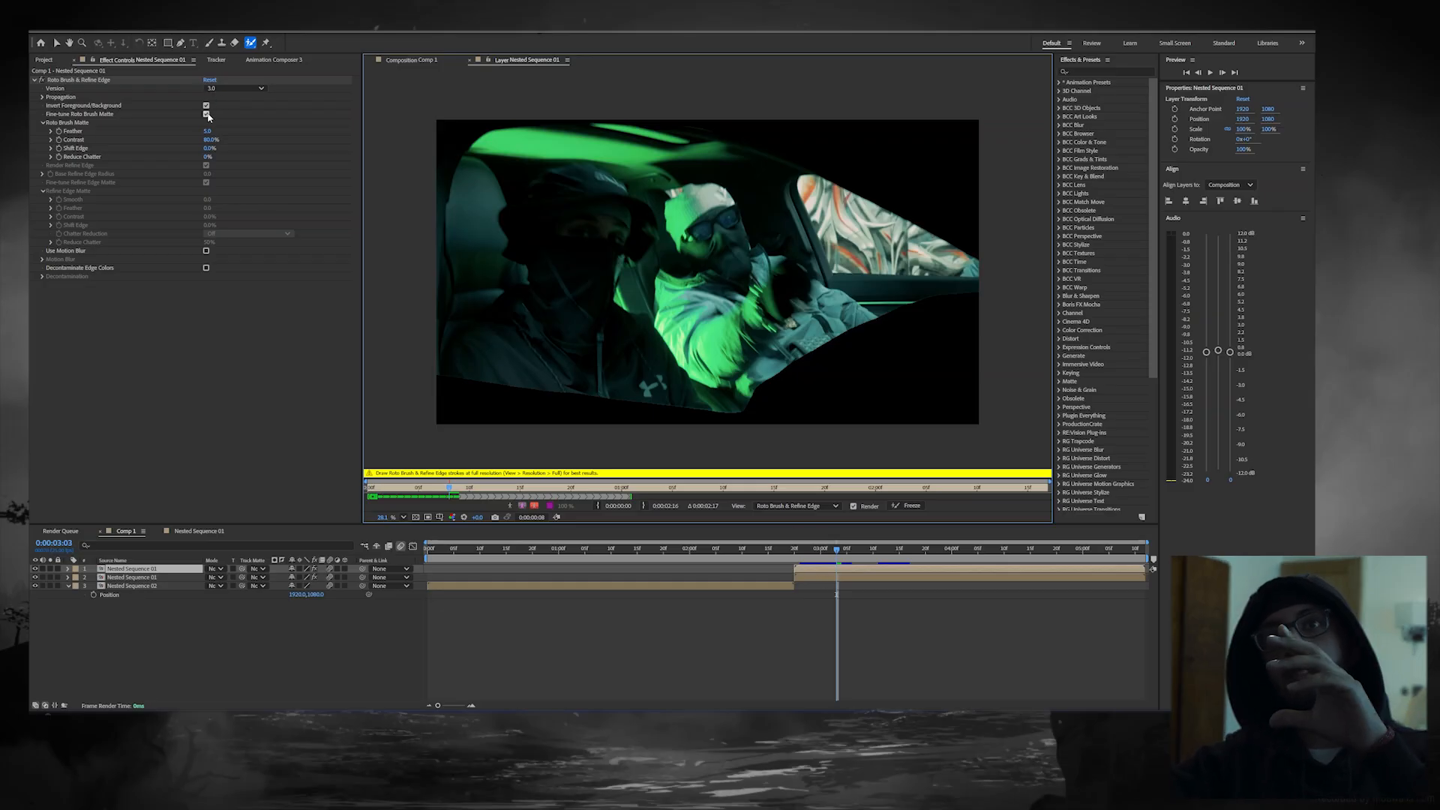
left_click(808, 578)
left_click(817, 571)
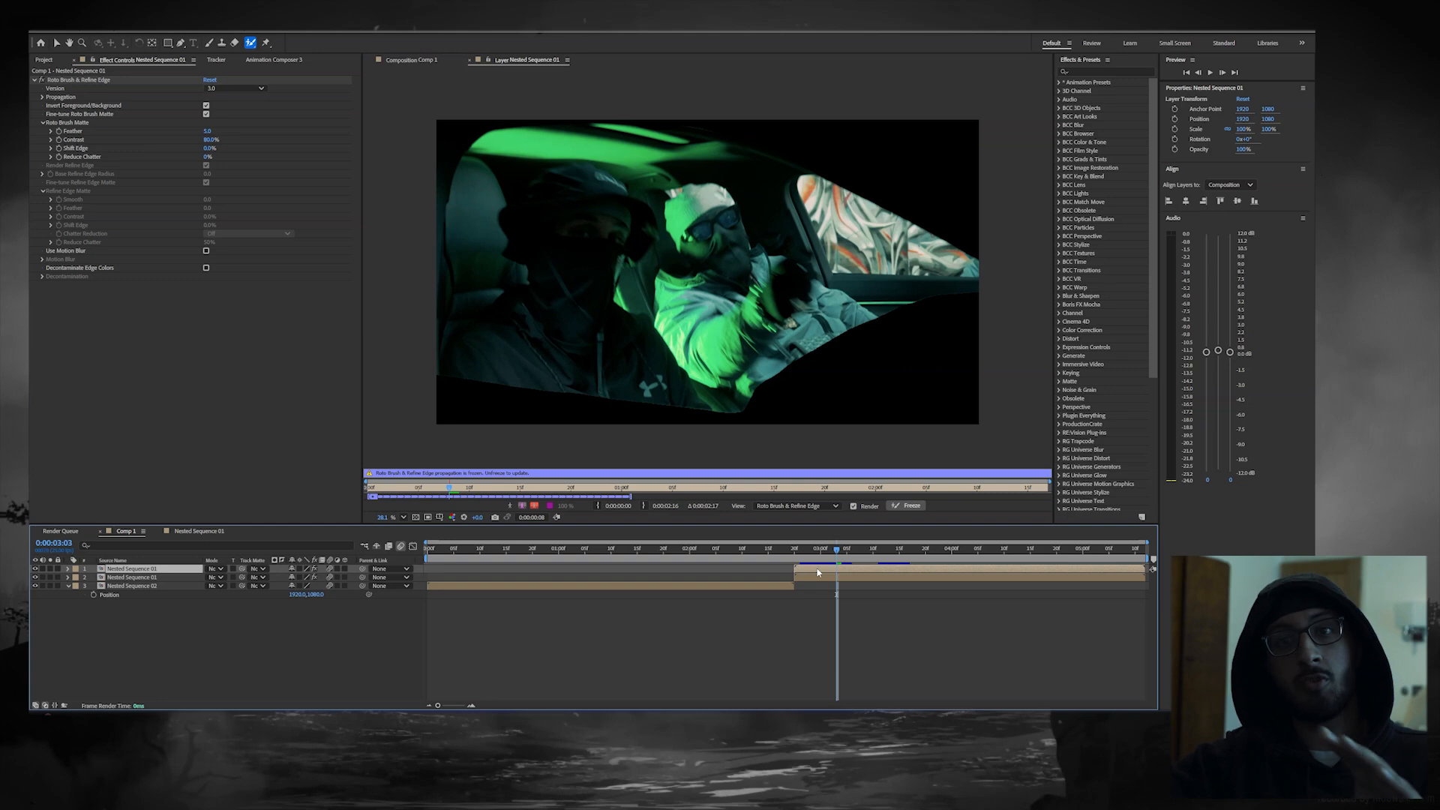
left_click(209, 113)
left_click(208, 106)
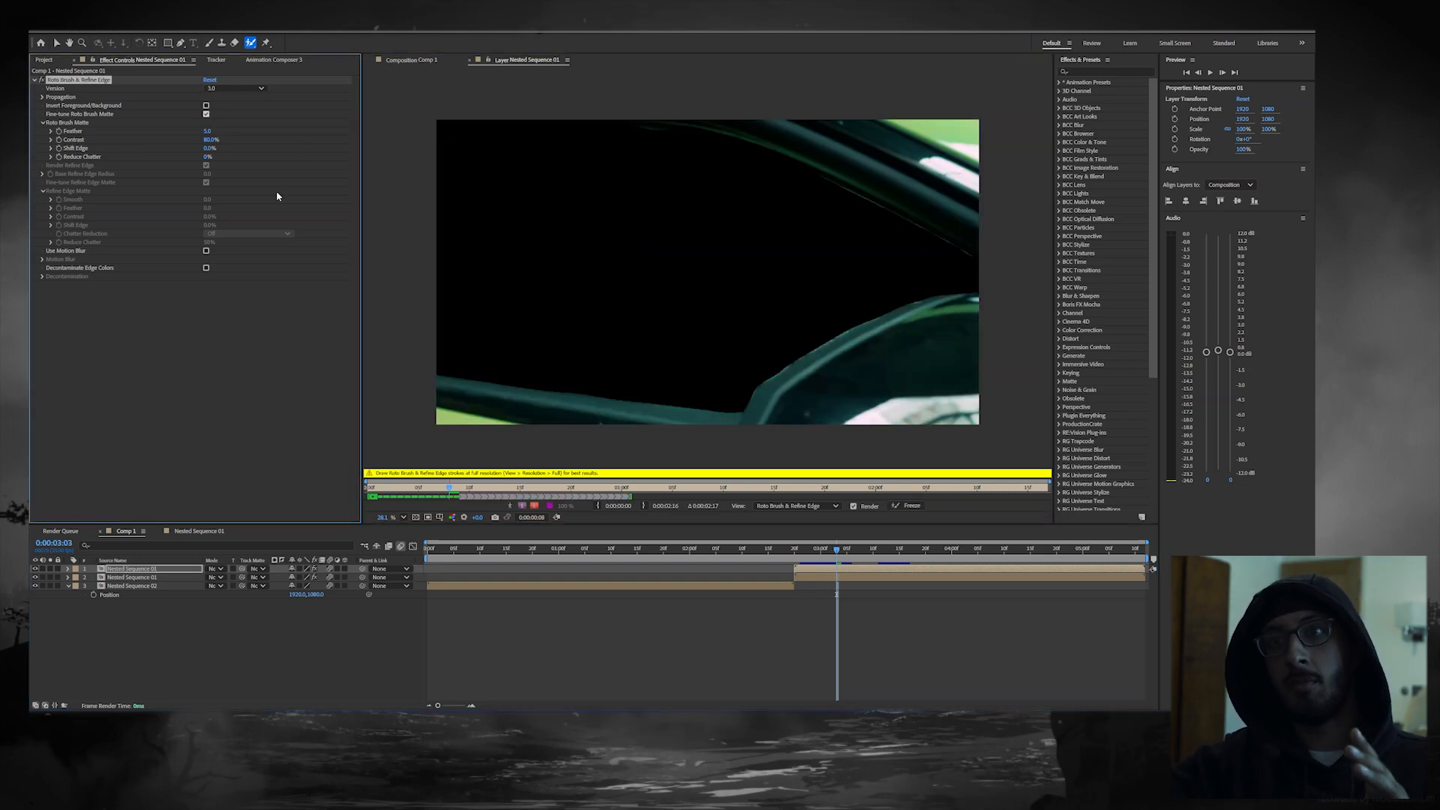
left_click(910, 505)
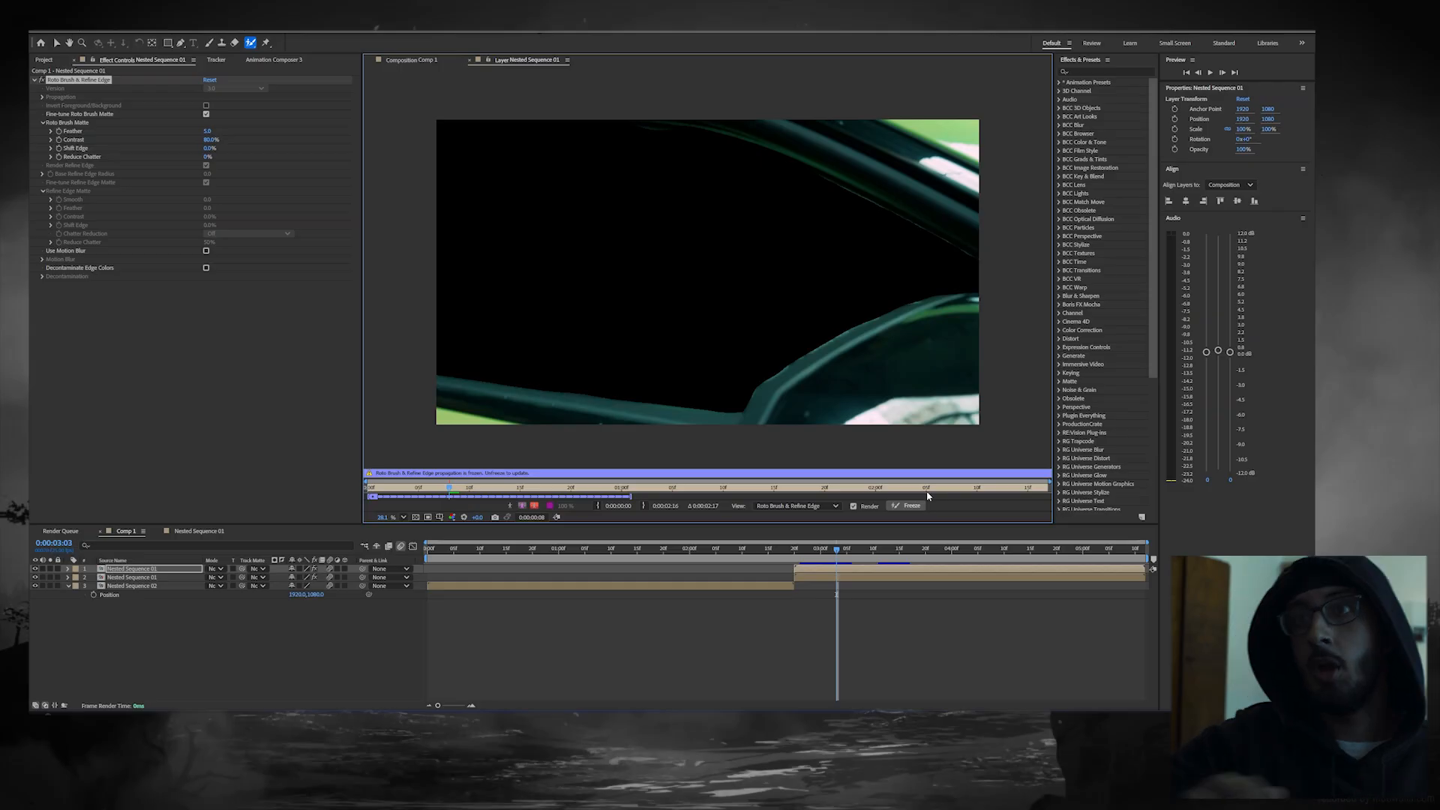
Step: Check both roto mattes in Comp 1 by toggling the visibility of the two Nested Sequence 01 copies
left_click(405, 61)
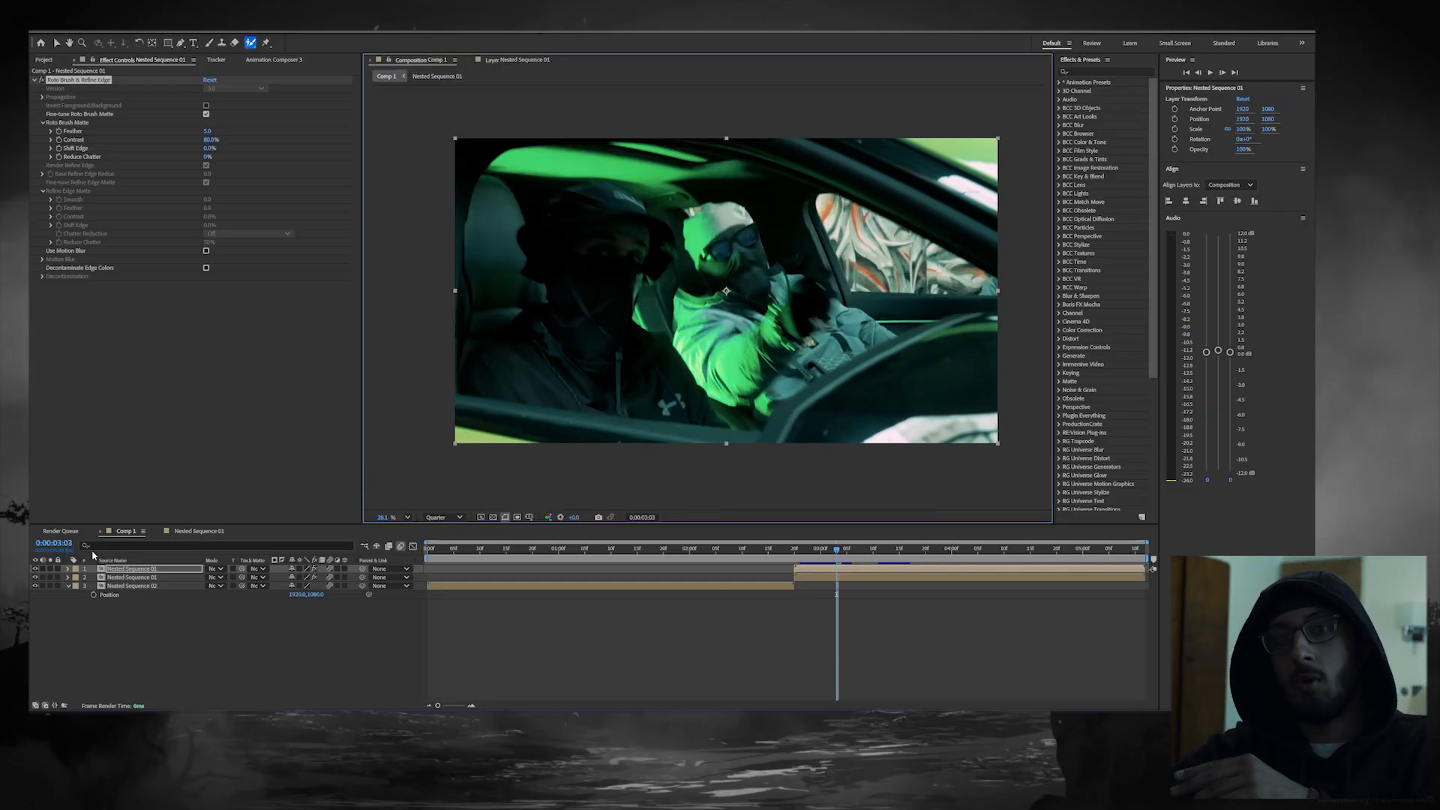
left_click(35, 570)
left_click(34, 570)
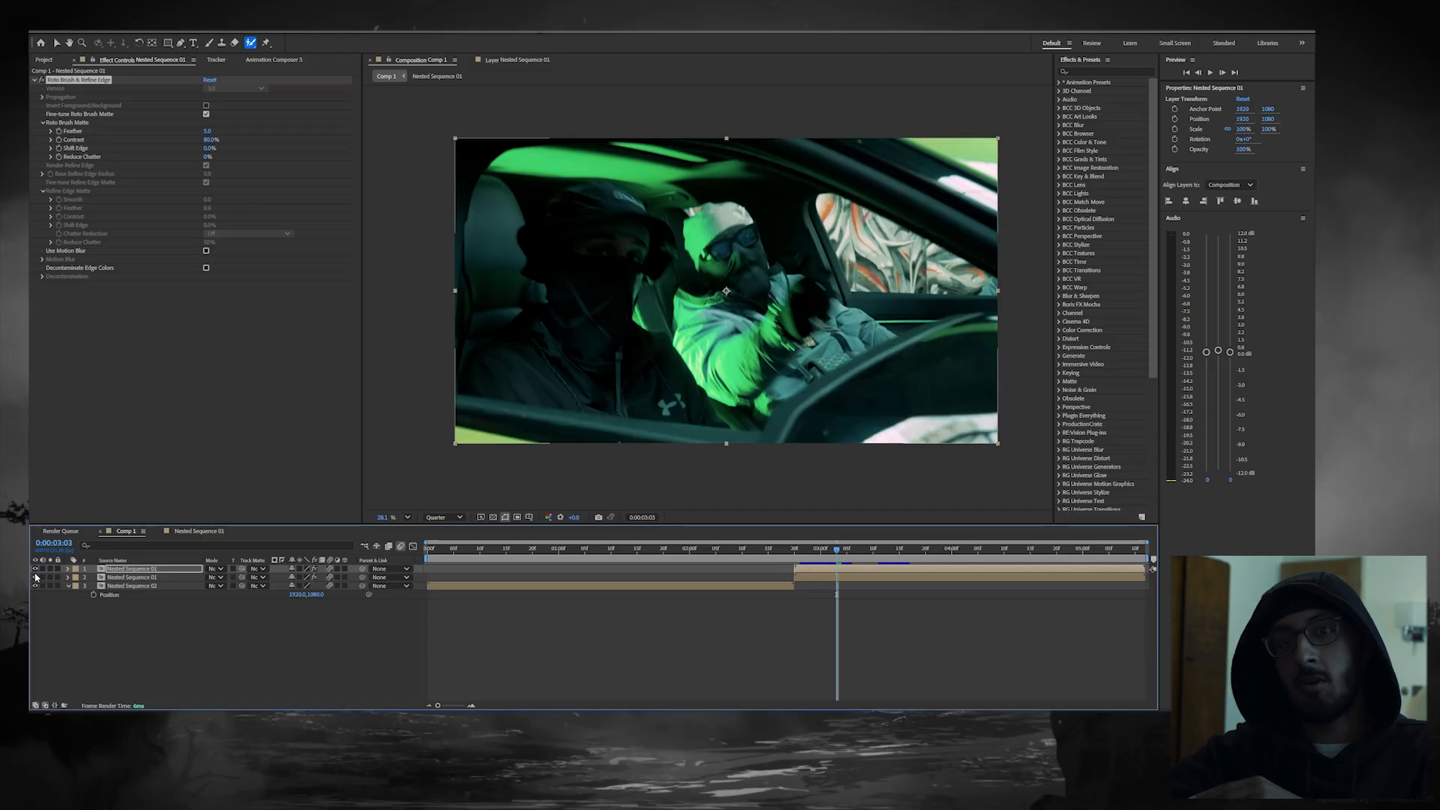
left_click(35, 577)
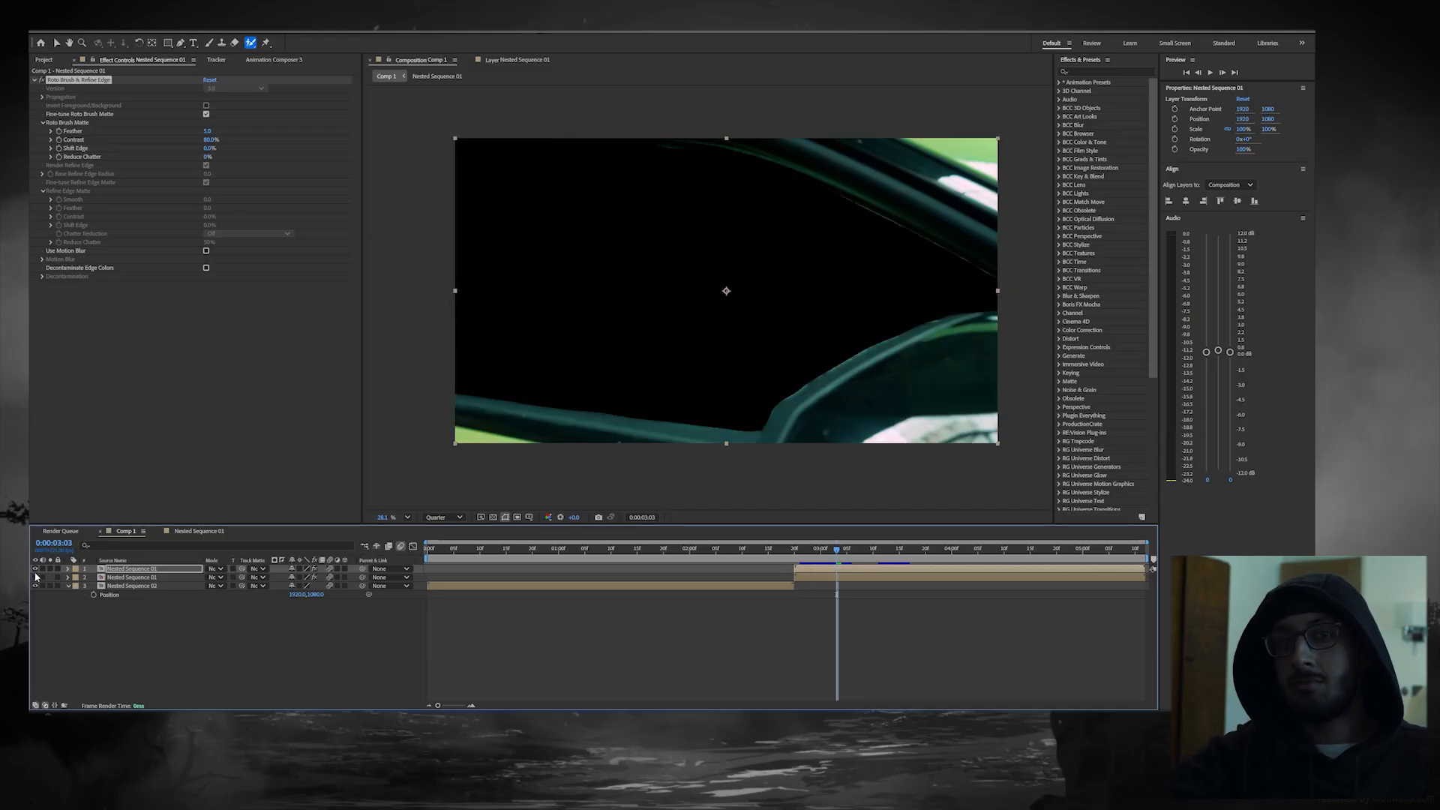
left_click(35, 578)
Step: Move both Nested Sequence 01 copies earlier in the timeline to start at about 0:00:00:22, overlapping Nested Sequence 02
left_click_drag(832, 573, 556, 472)
left_click_drag(670, 576, 559, 572)
Step: Apply Motion Tile to Nested Sequence 02, enlarging its output width and height and enabling Mirror Edges
mouse_move(546, 551)
left_mouse_down()
mouse_move(511, 550)
mouse_move(555, 550)
mouse_move(526, 537)
mouse_move(523, 555)
left_mouse_up()
left_click(530, 590)
key("ctrl+space")
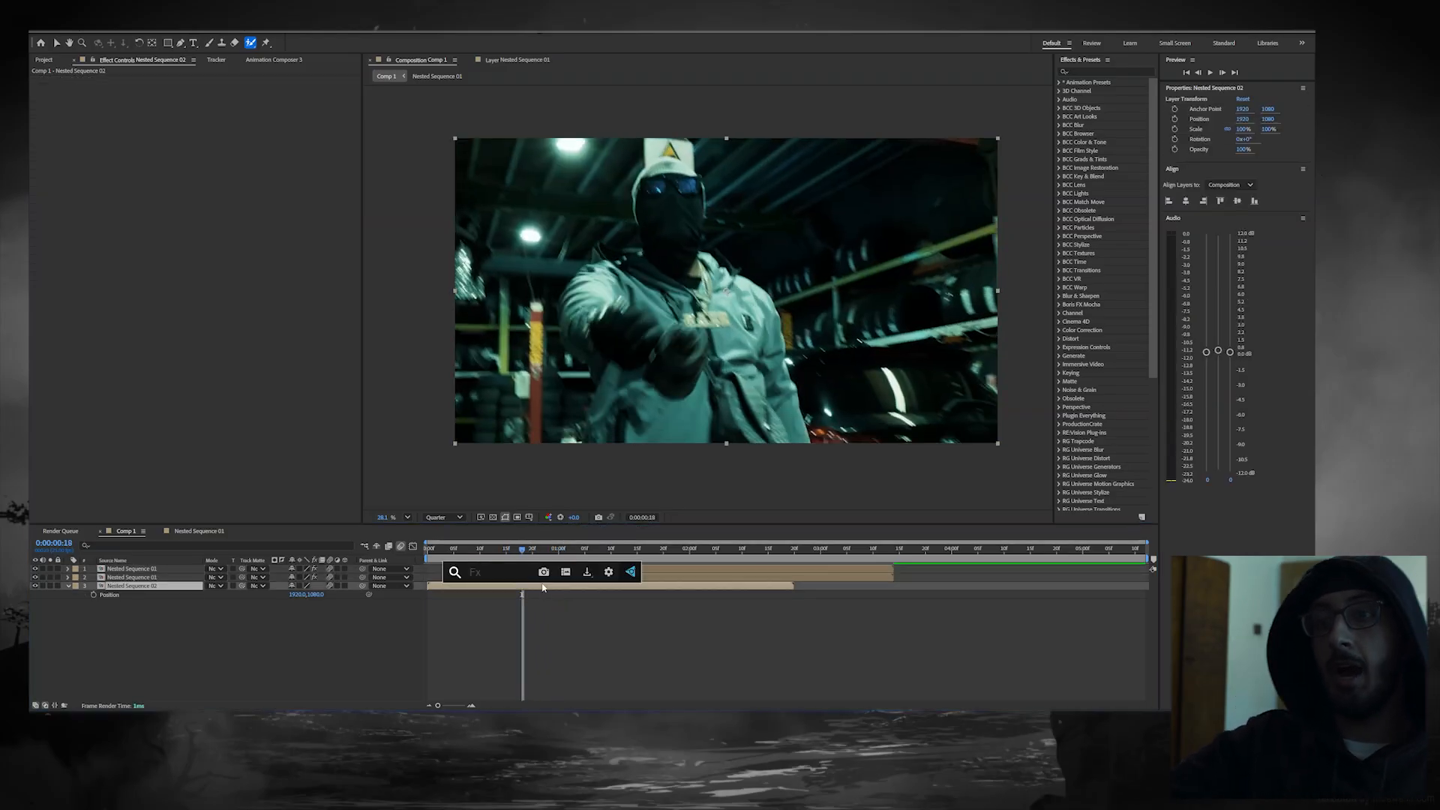
type("motion")
key("Return")
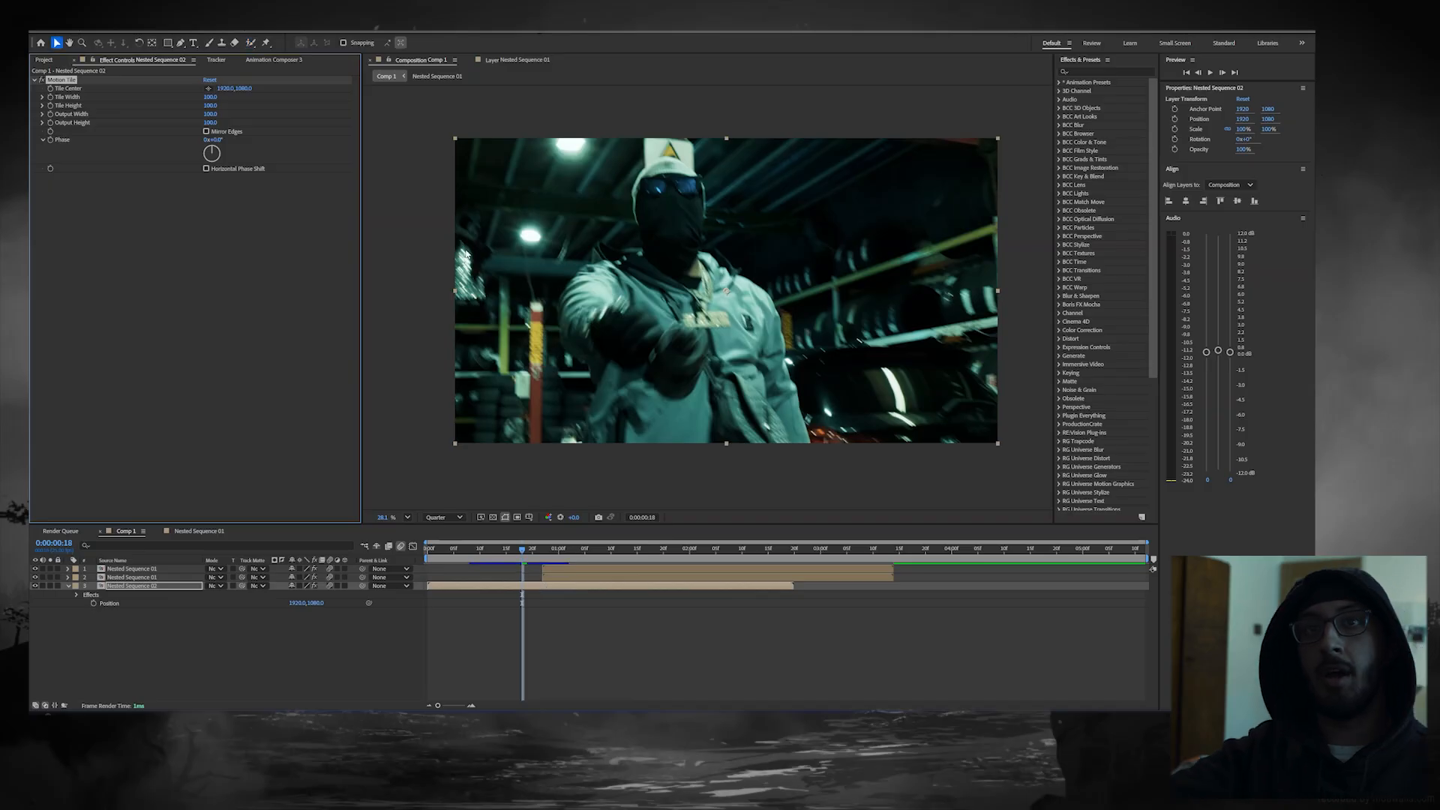
left_click_drag(211, 115, 227, 123)
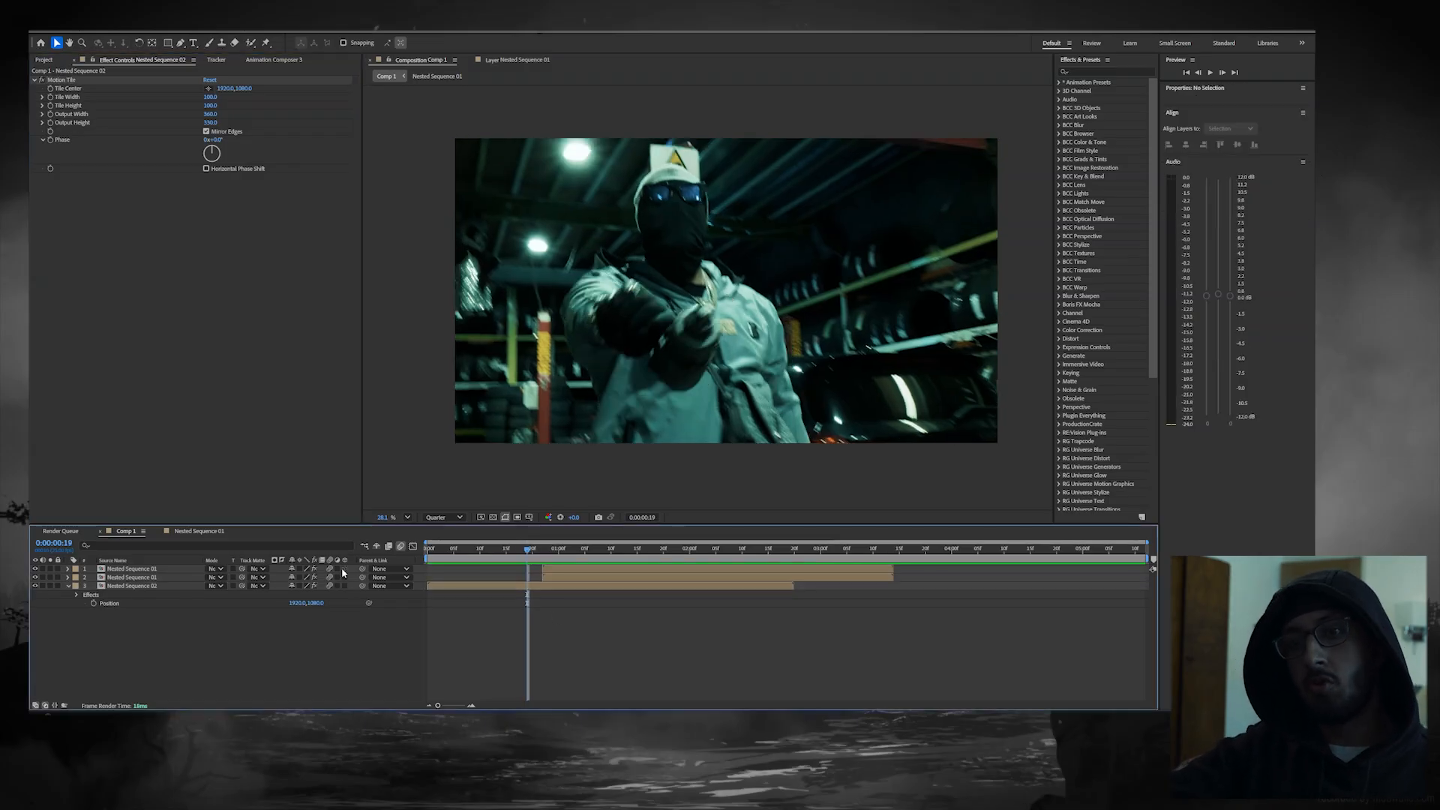
Step: Make both Nested Sequence 01 copies 3D layers
left_click(344, 569)
left_click(345, 578)
left_click(148, 569)
left_click(145, 577)
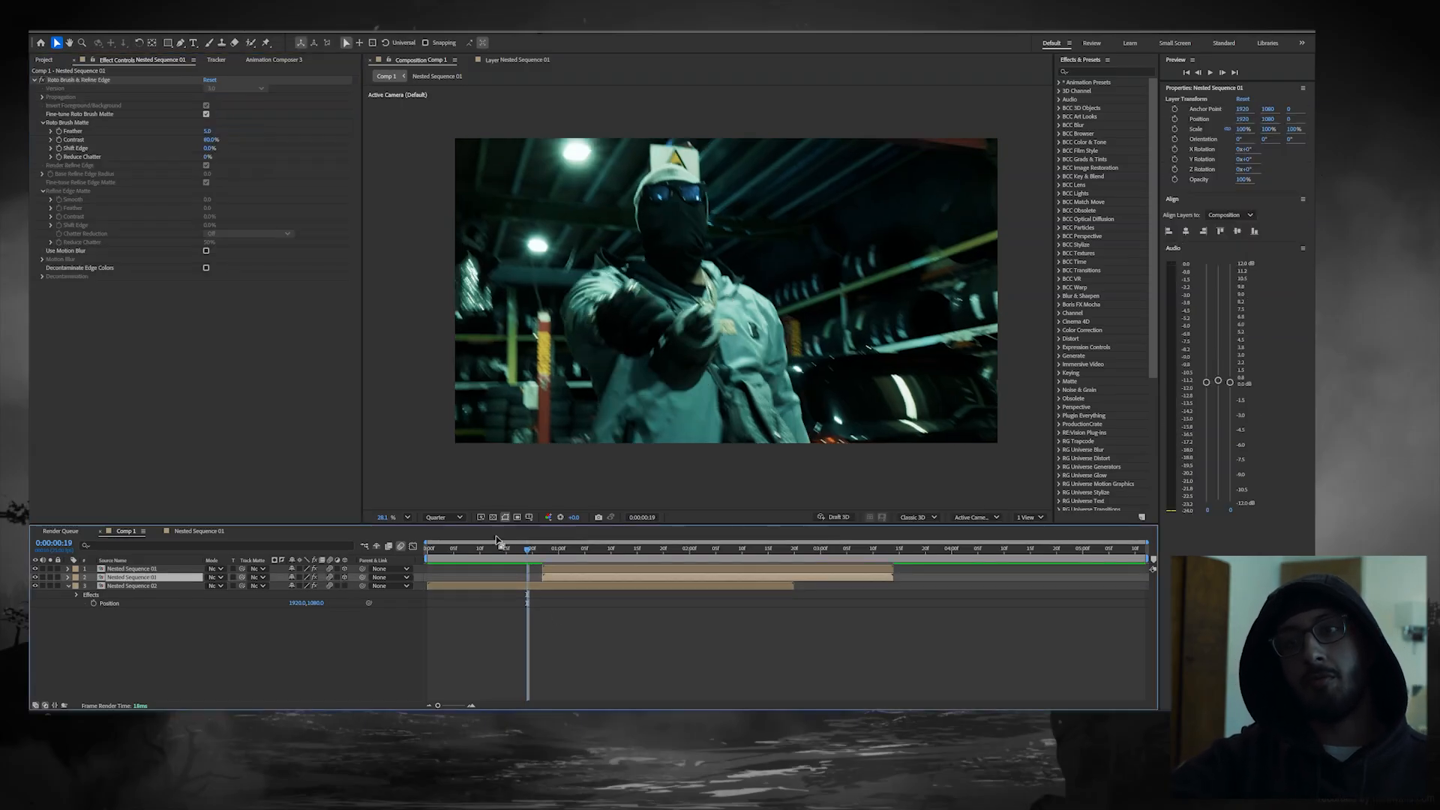
Step: Identify the upper Nested Sequence 01 copy as the car frame by toggling visibility and rename it "outer"
left_click(589, 551)
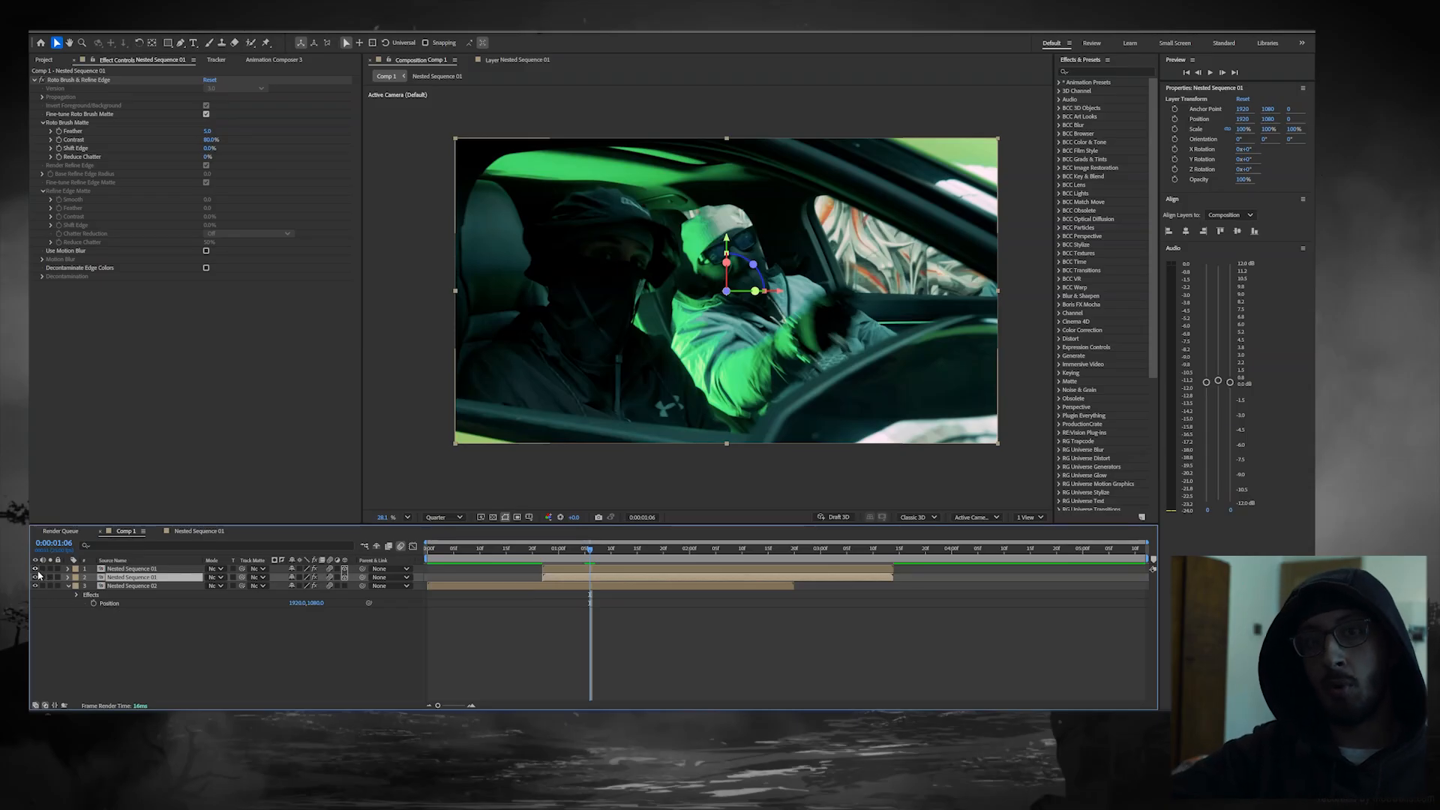
left_click(35, 577)
left_click(35, 577)
right_click(564, 569)
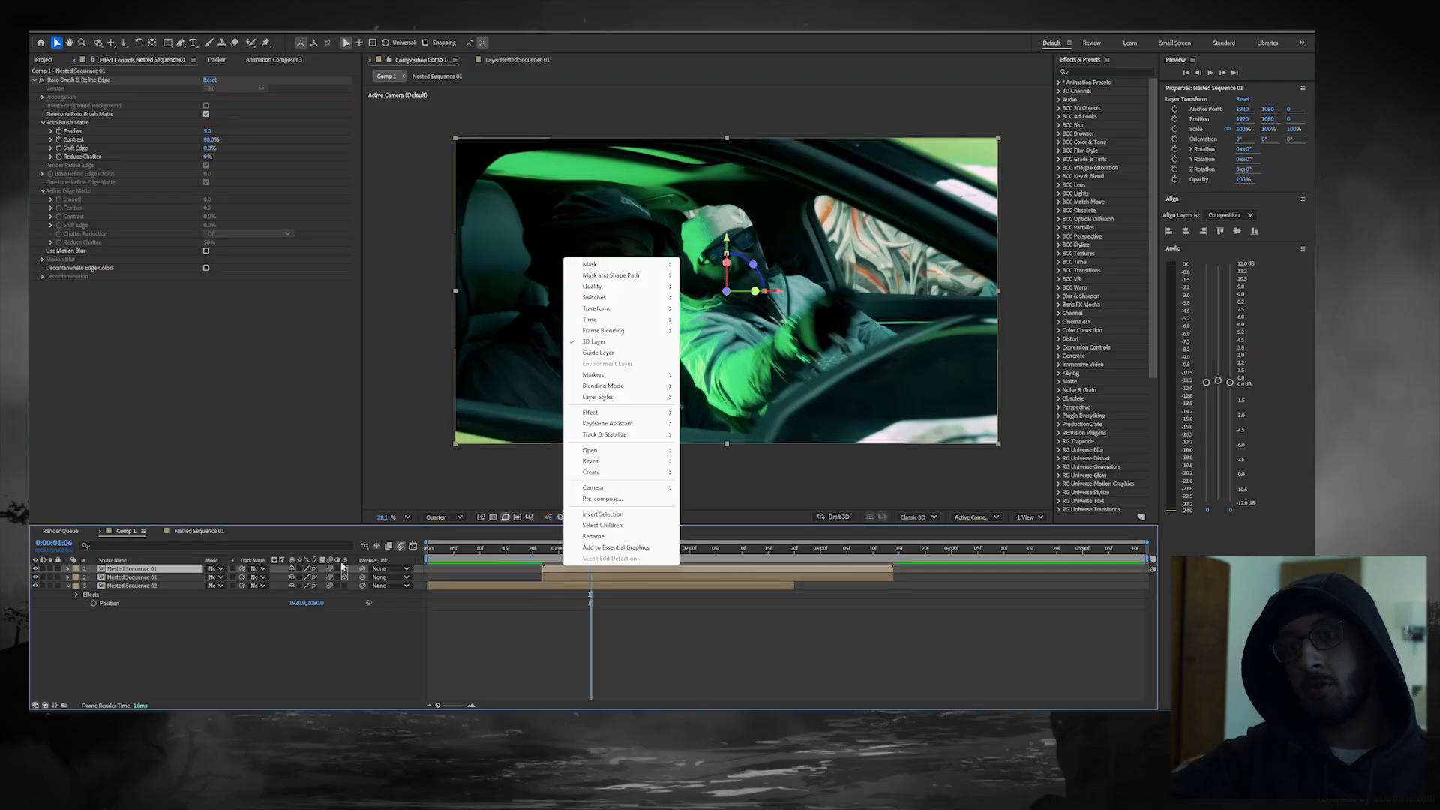
left_click(596, 536)
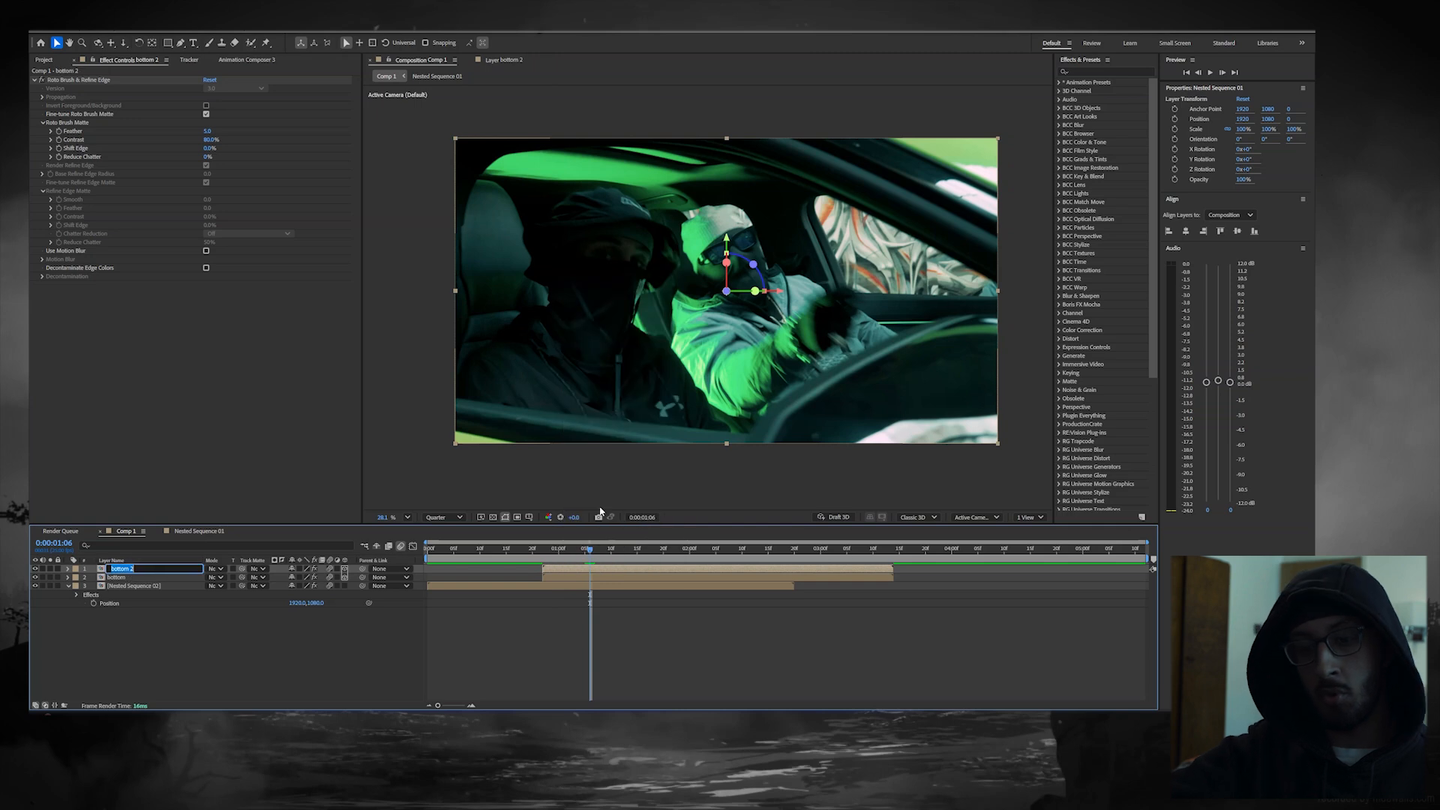
type("outer")
key("Return")
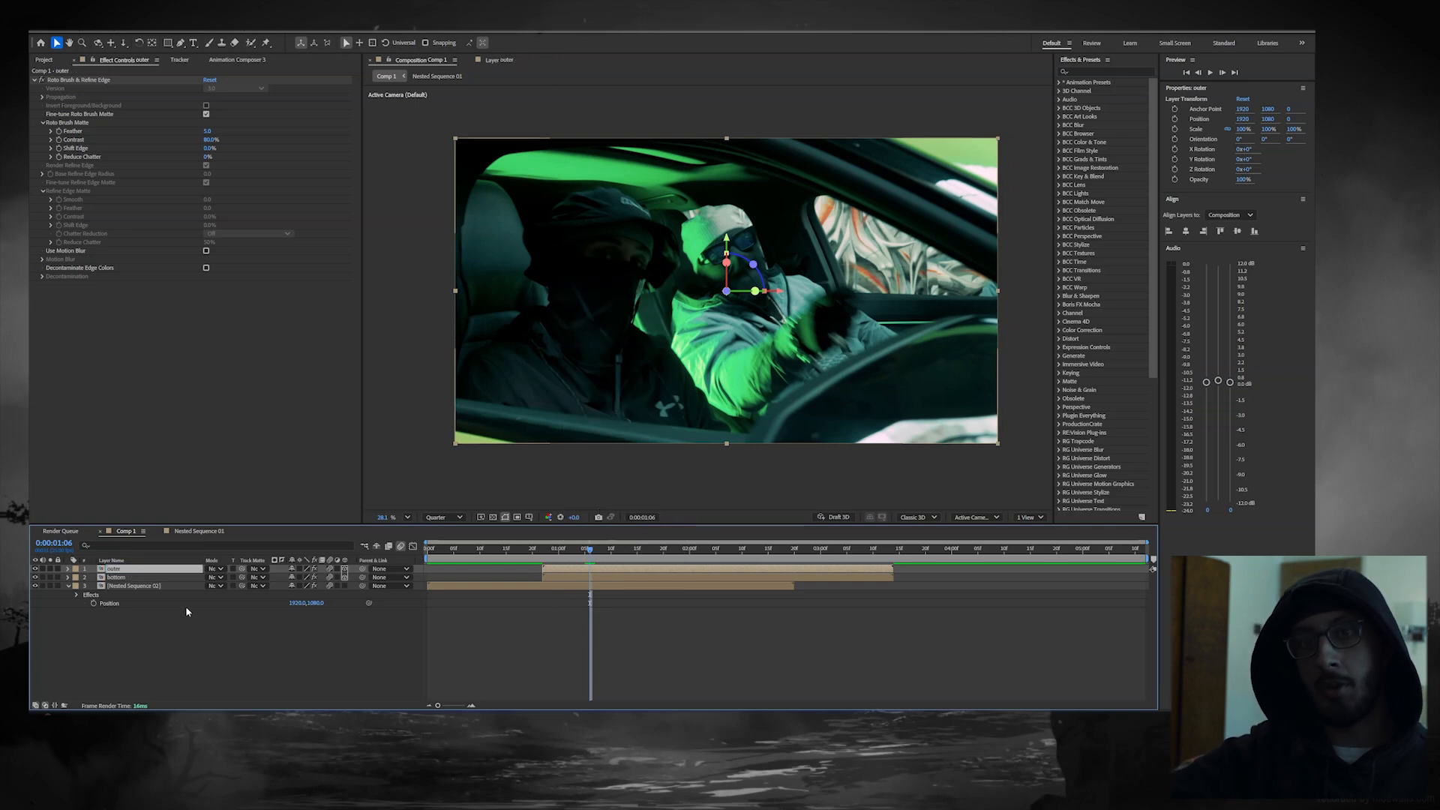
Step: Rename the lower Nested Sequence 01 copy, which holds the car's interior, as "inner"
right_click(159, 577)
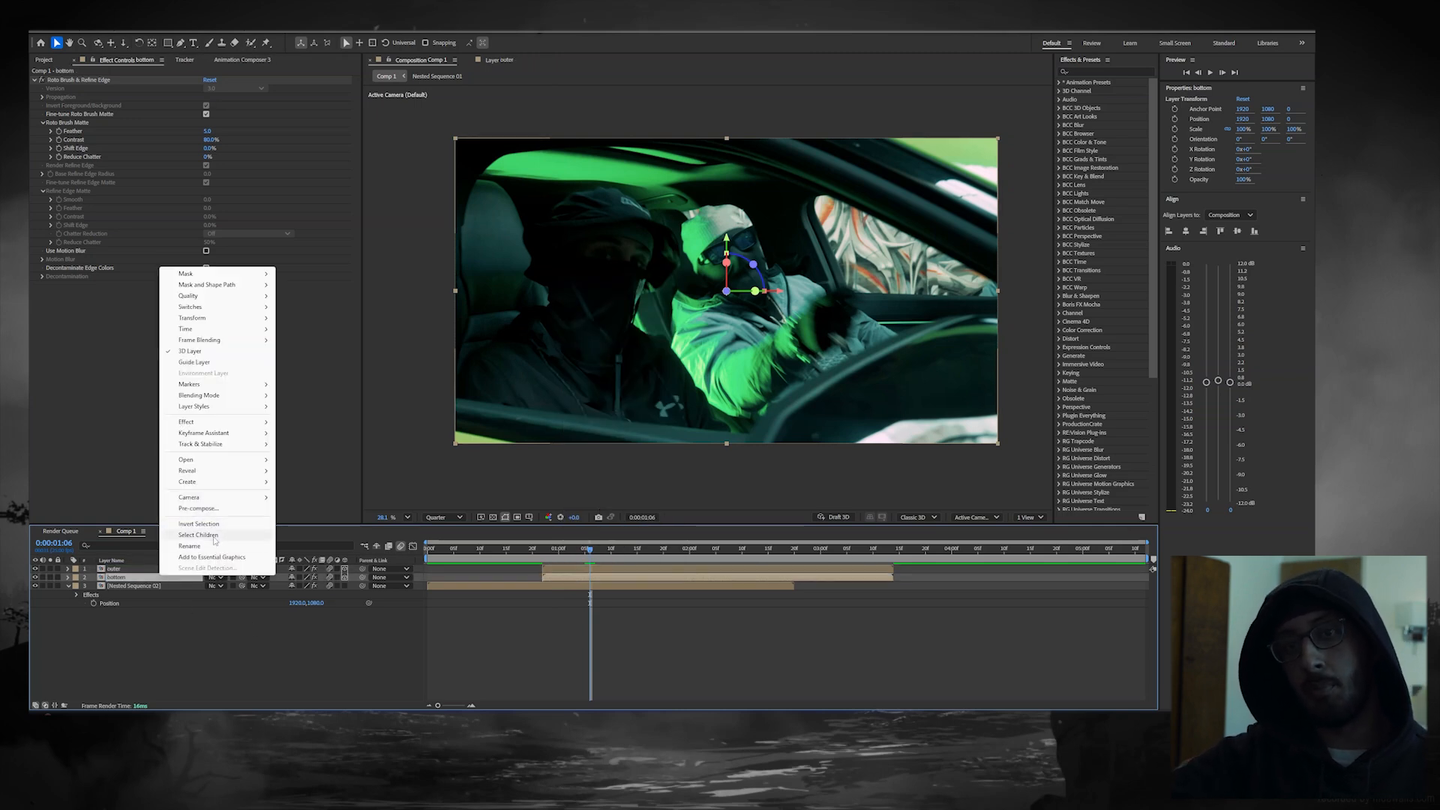
left_click(203, 545)
key("BackSpace")
key("Return")
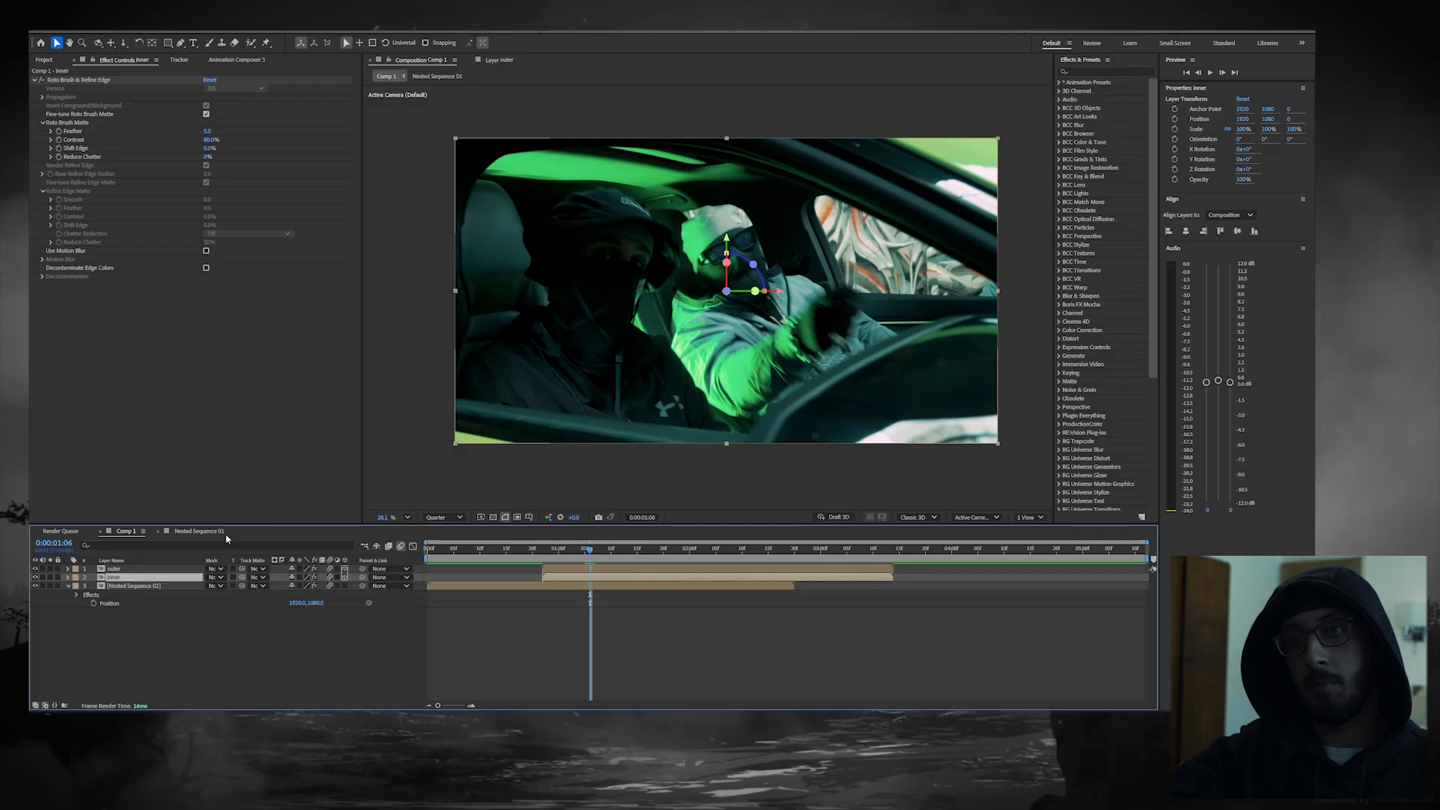
Step: Hide the inner layer so Nested Sequence 02 plays inside the car's window opening
left_click(544, 597)
left_click_drag(544, 551, 616, 557)
left_click(36, 584)
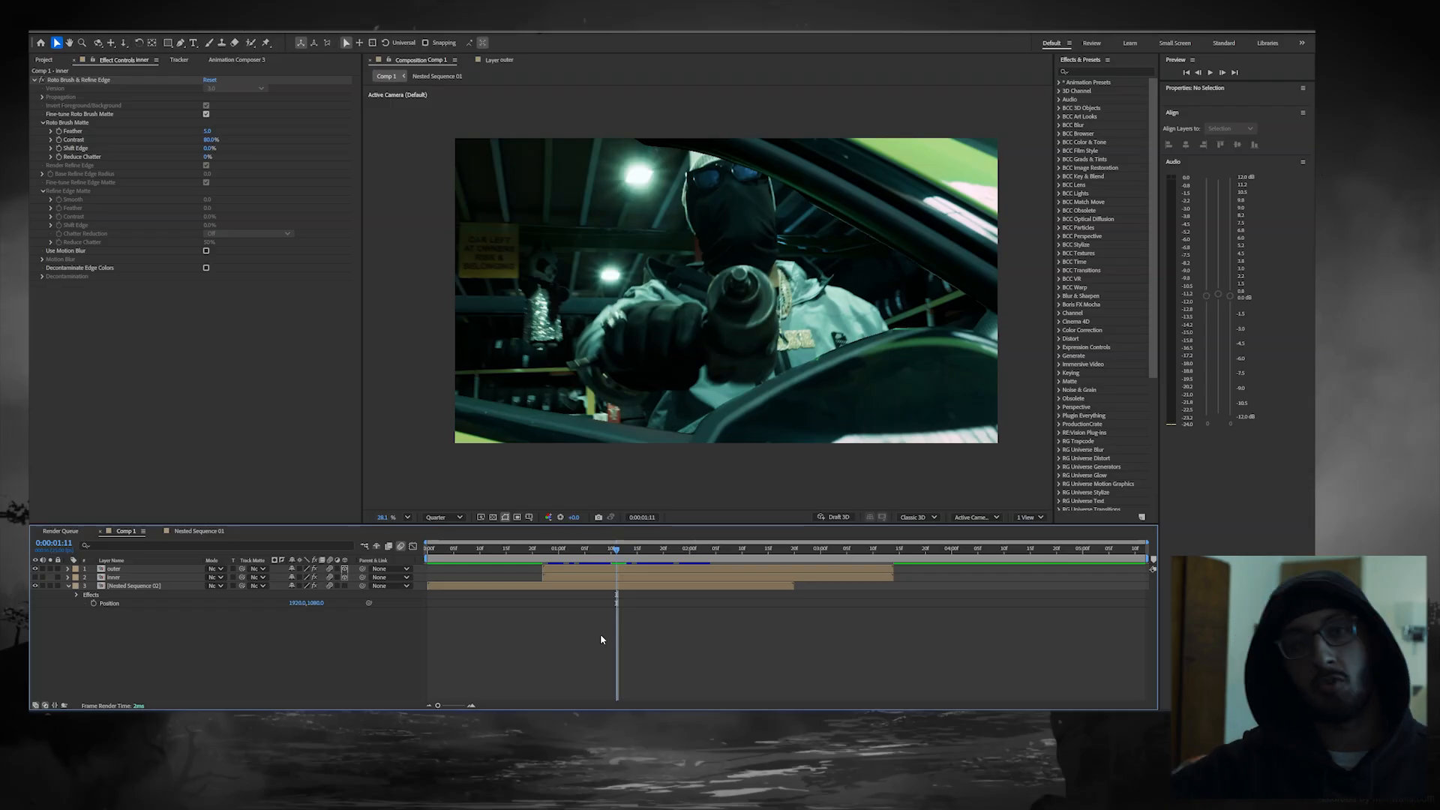
Step: Add a two-node camera with the 50mm preset to Comp 1, with the current time at 0:00:00:22
left_click(544, 549)
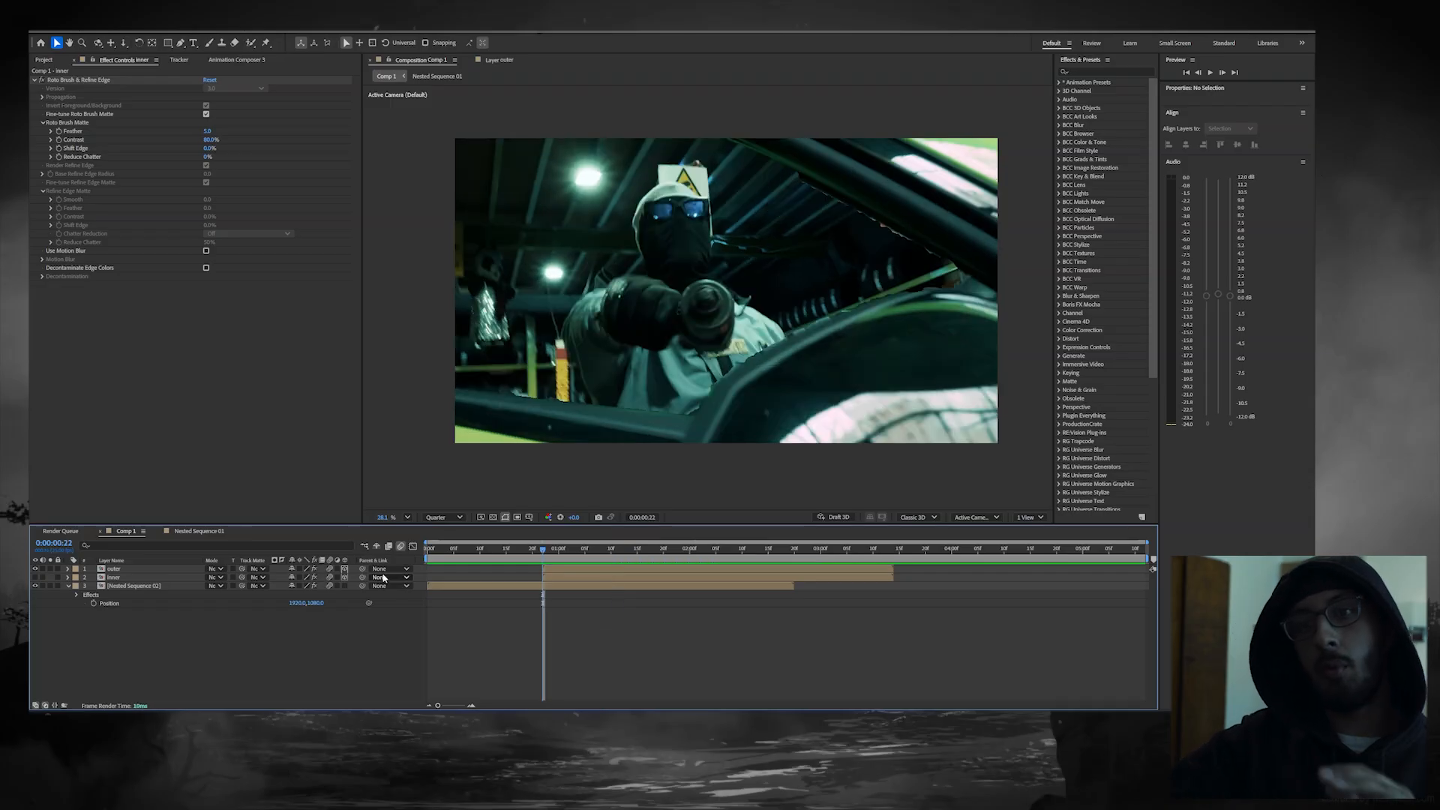
right_click(391, 641)
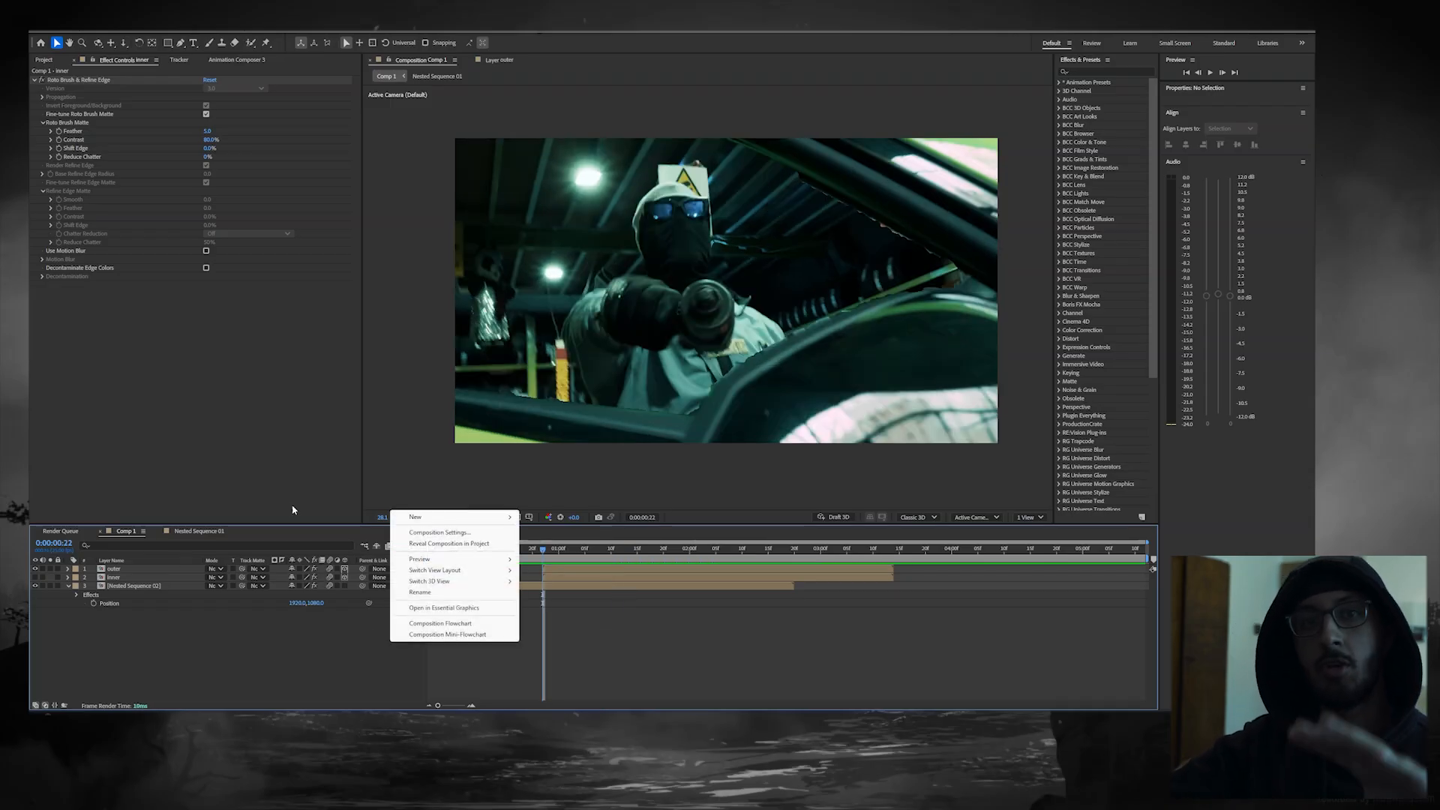
mouse_move(432, 519)
left_click(578, 566)
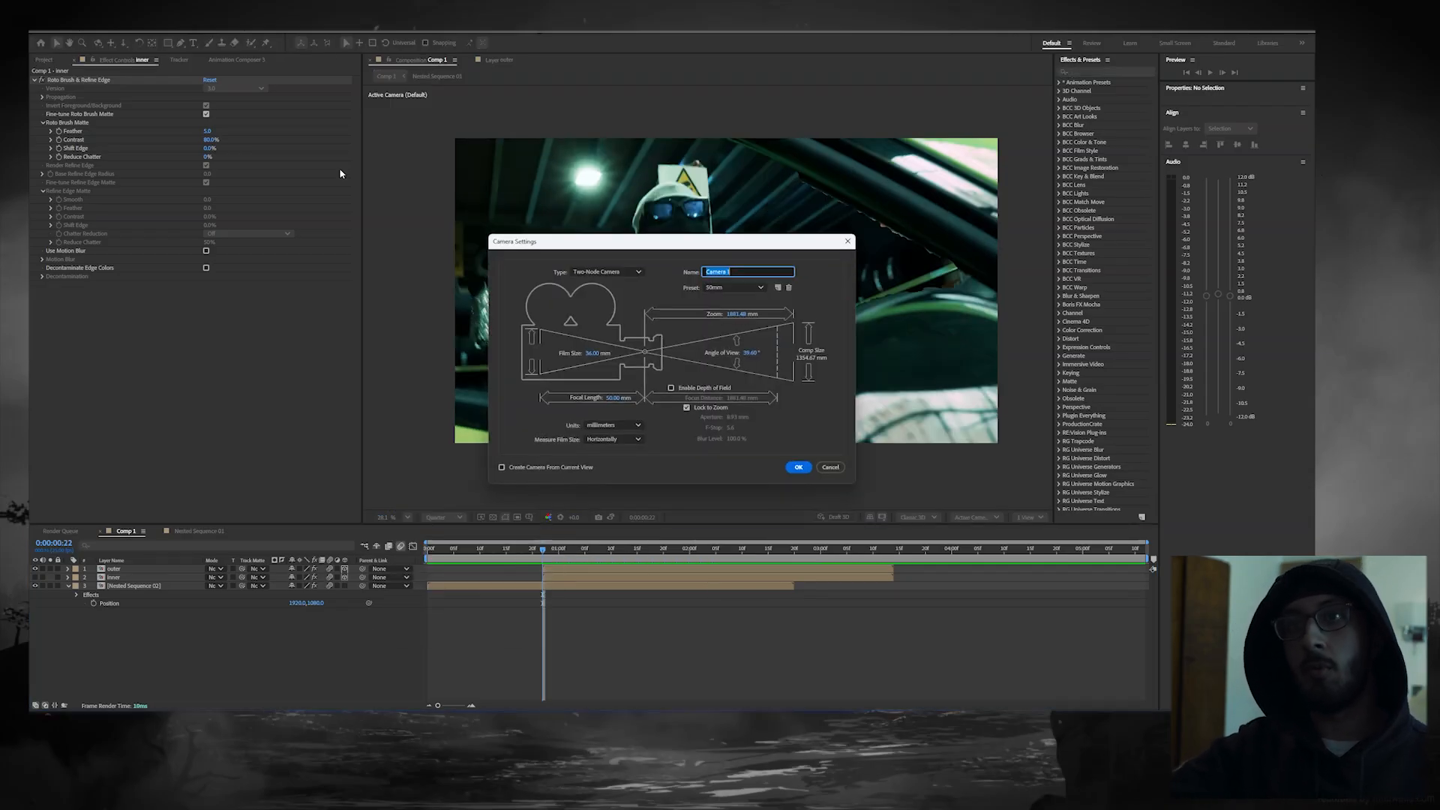
left_click(799, 467)
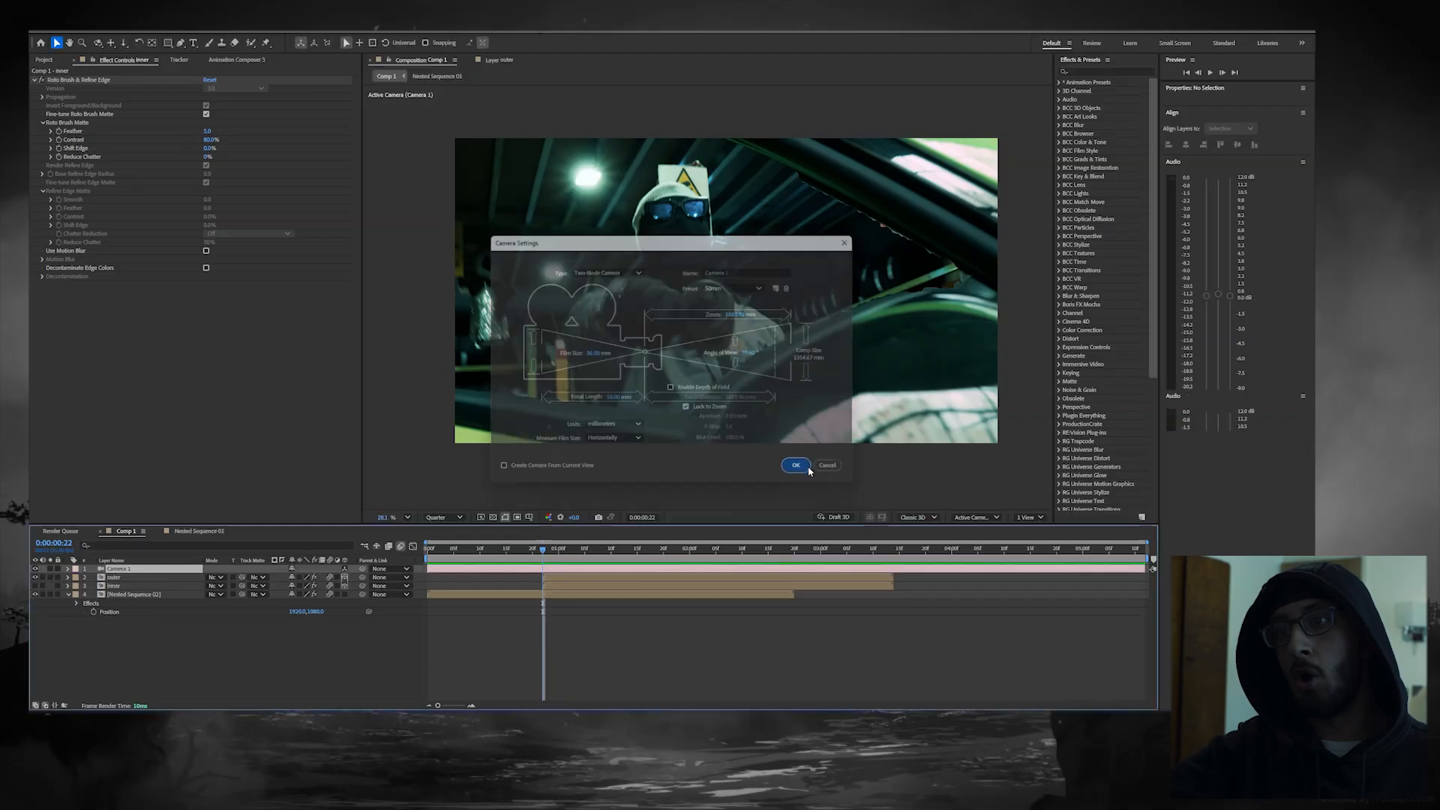
Step: Trim the end of the Camera 1 layer to about 0:00:03:13
key("space")
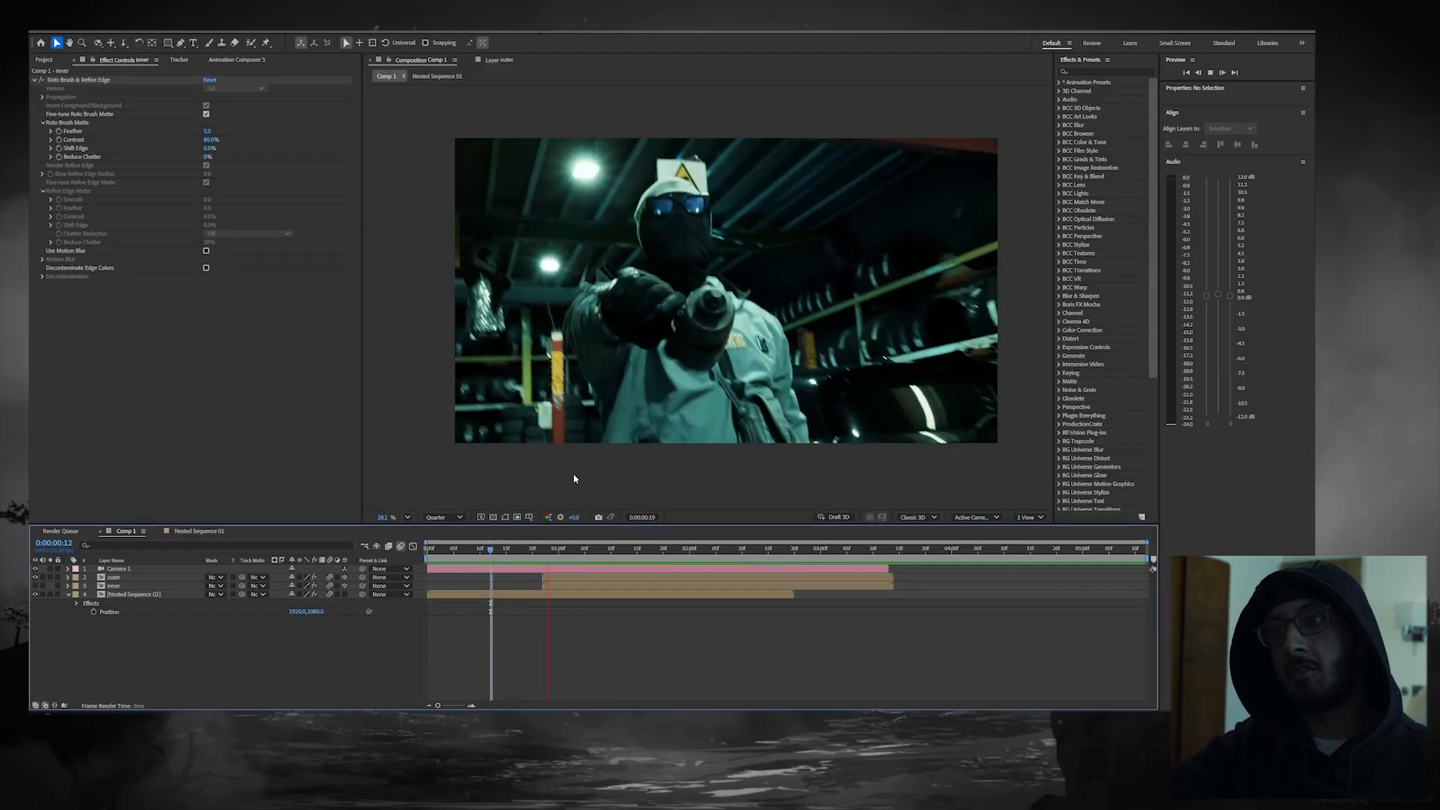
left_click(595, 547)
left_click_drag(593, 564, 549, 557)
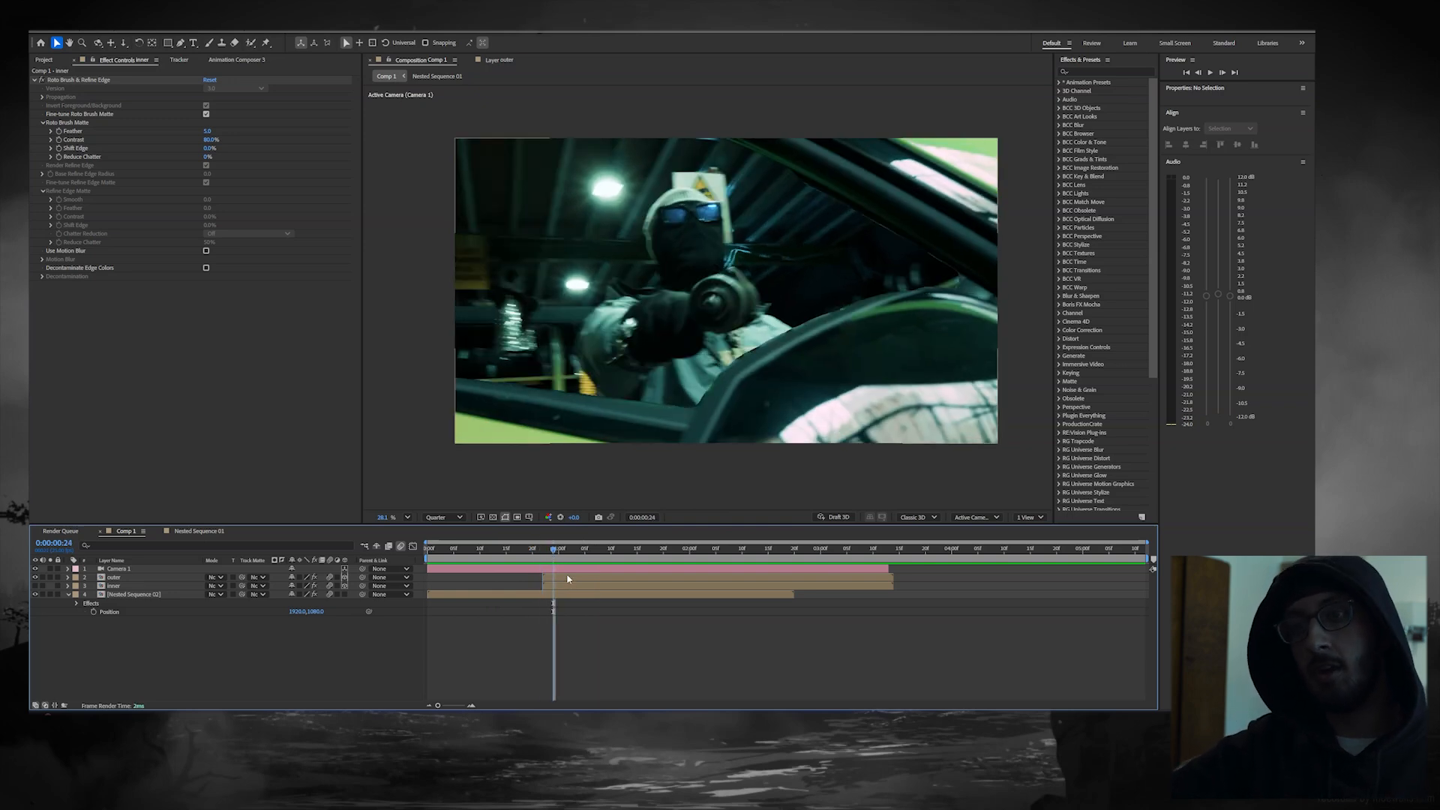
Step: Move the outer and inner layers together towards the camera to a Z position of about -4210, until the car frame leaves the view
left_click(568, 579)
left_click(570, 588, "shift")
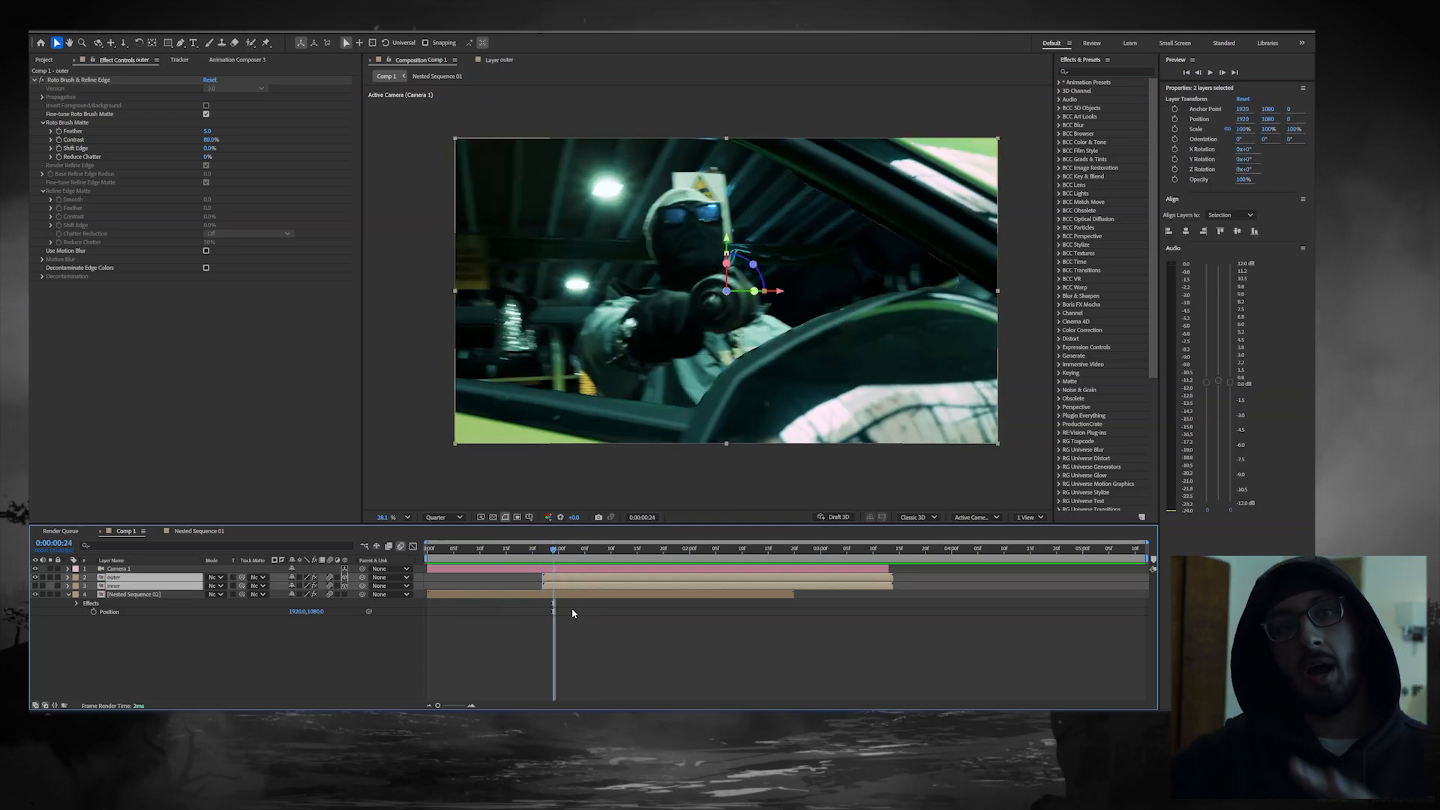
key("p")
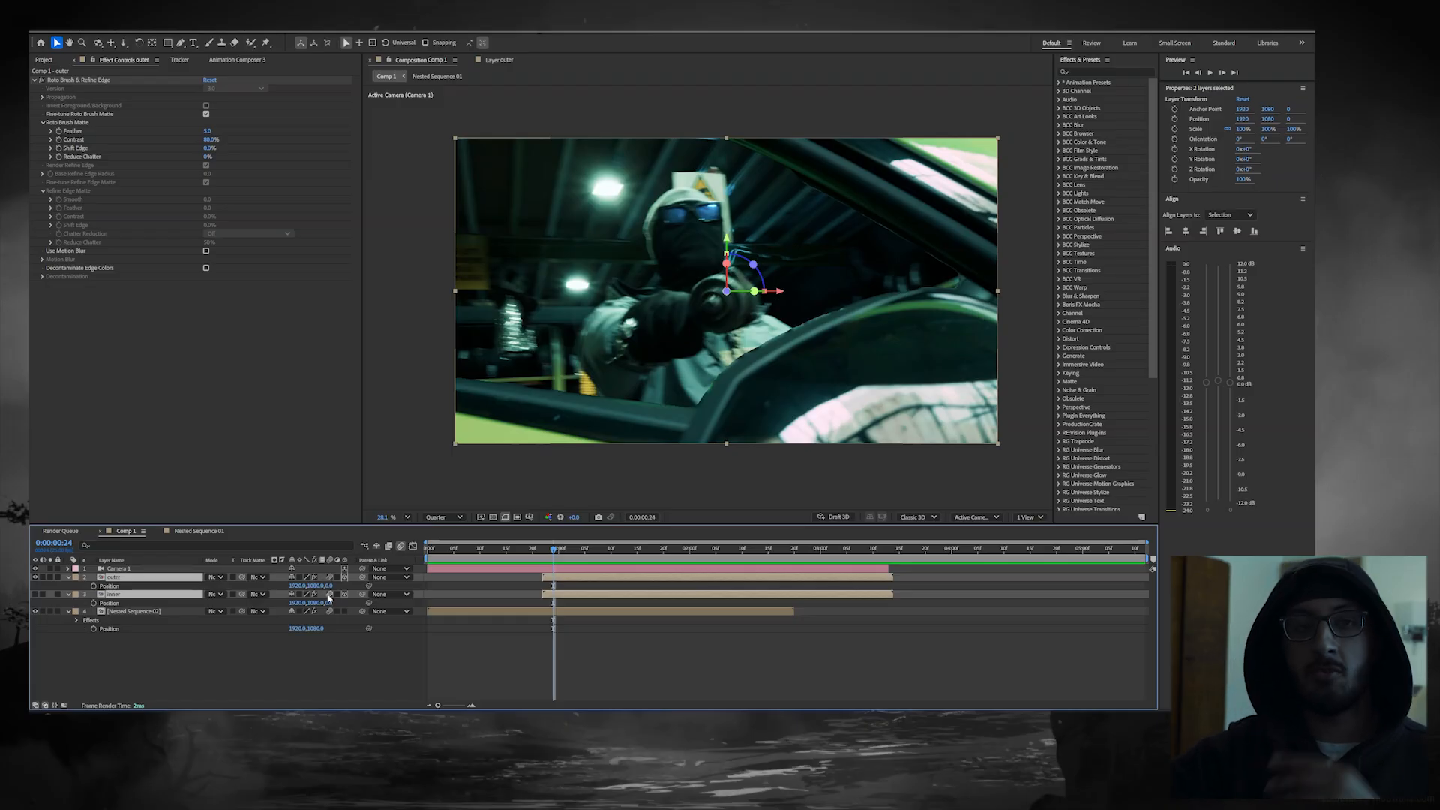
left_click_drag(328, 587, 38, 587)
scroll(585, 379, "down", 2)
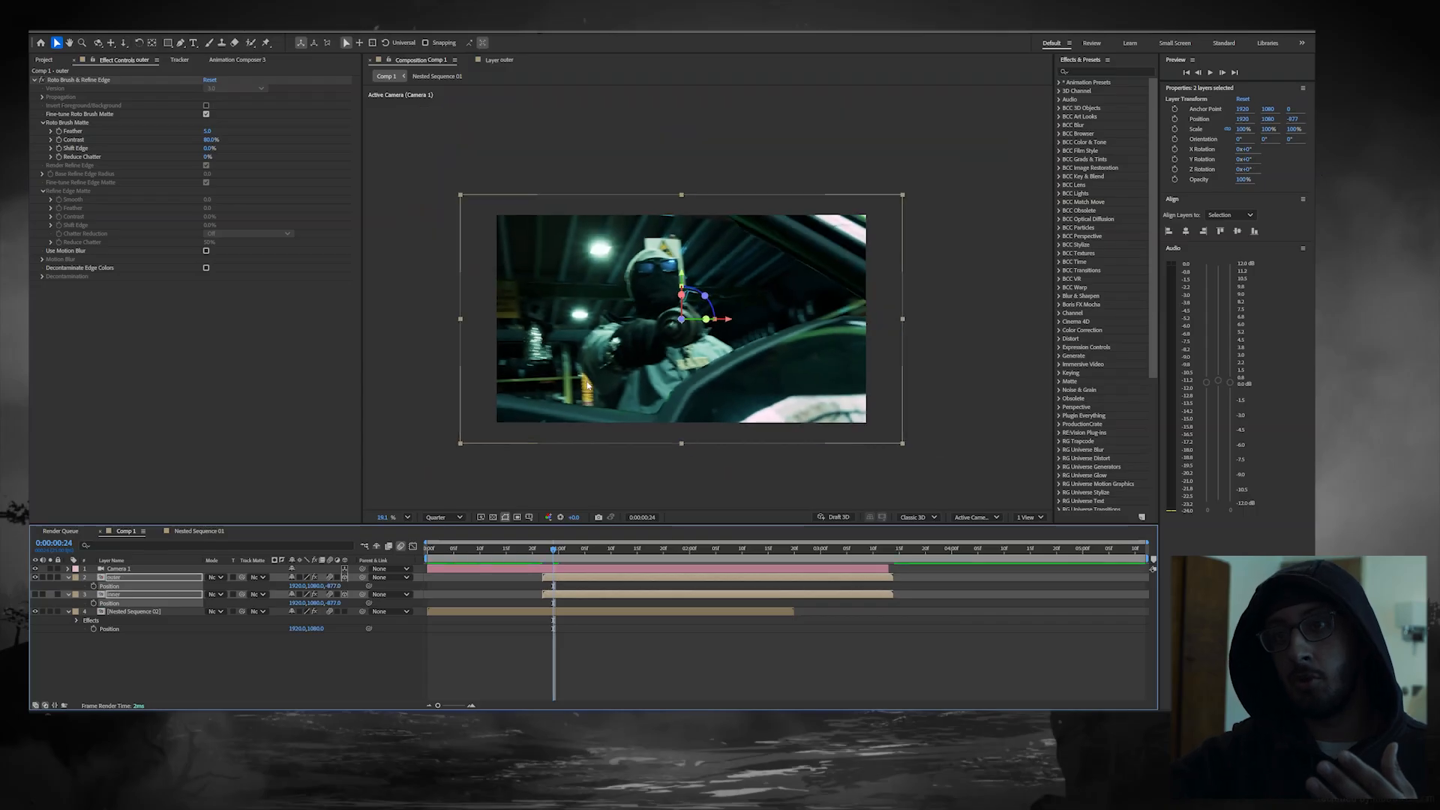
left_click_drag(335, 587, 285, 588)
left_click_drag(682, 323, 642, 498)
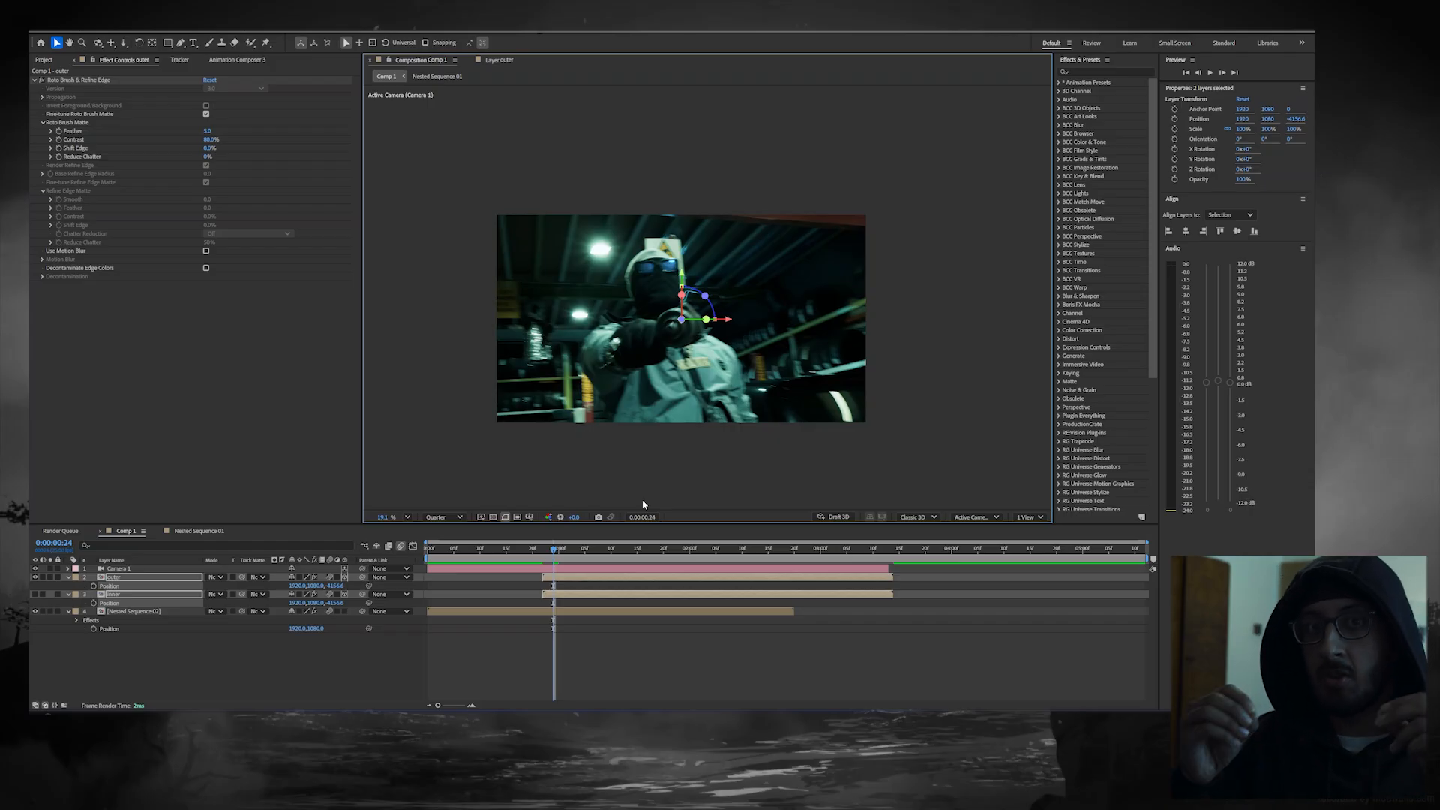
scroll(630, 390, "down", 5)
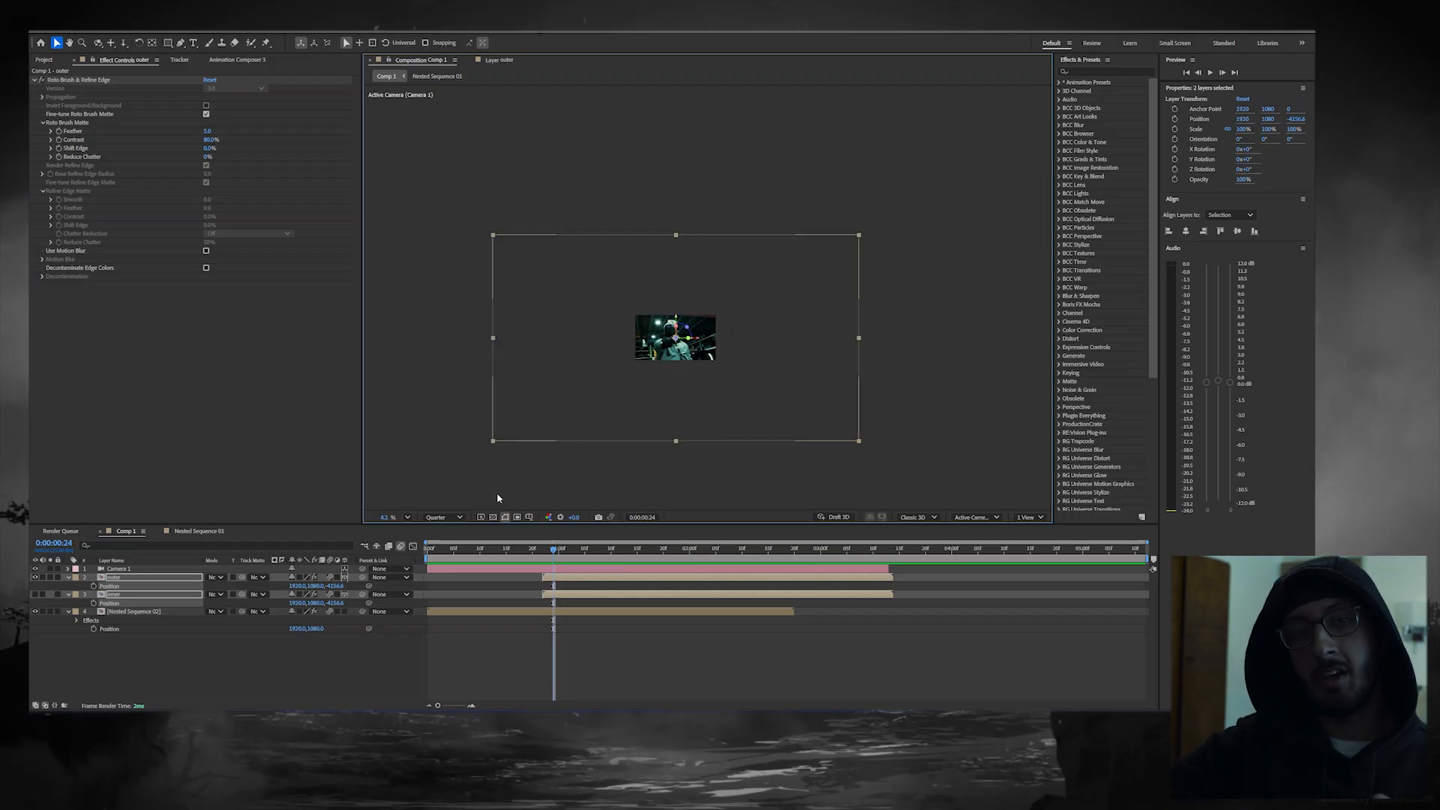
left_click_drag(332, 589, 309, 589)
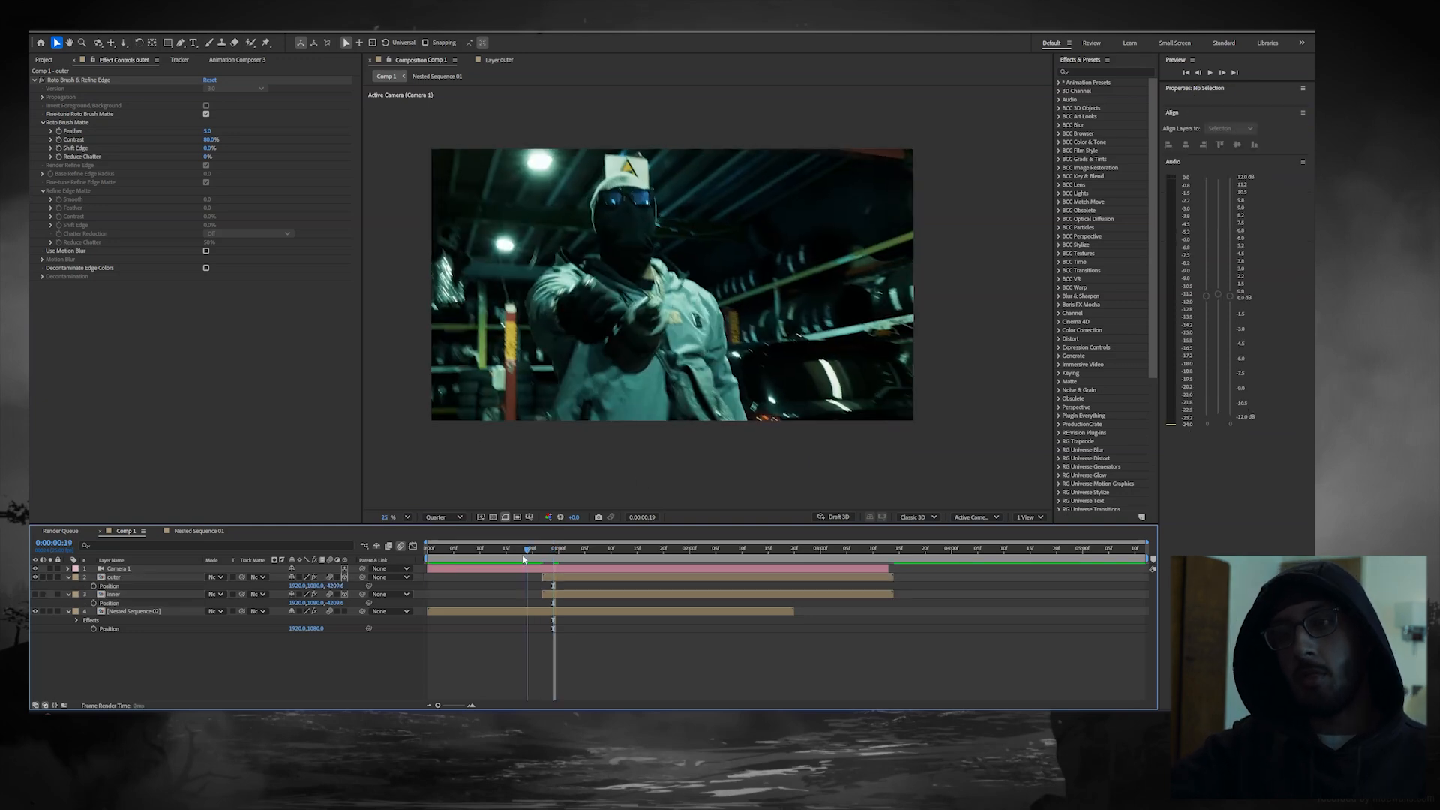
left_click_drag(522, 554, 421, 575)
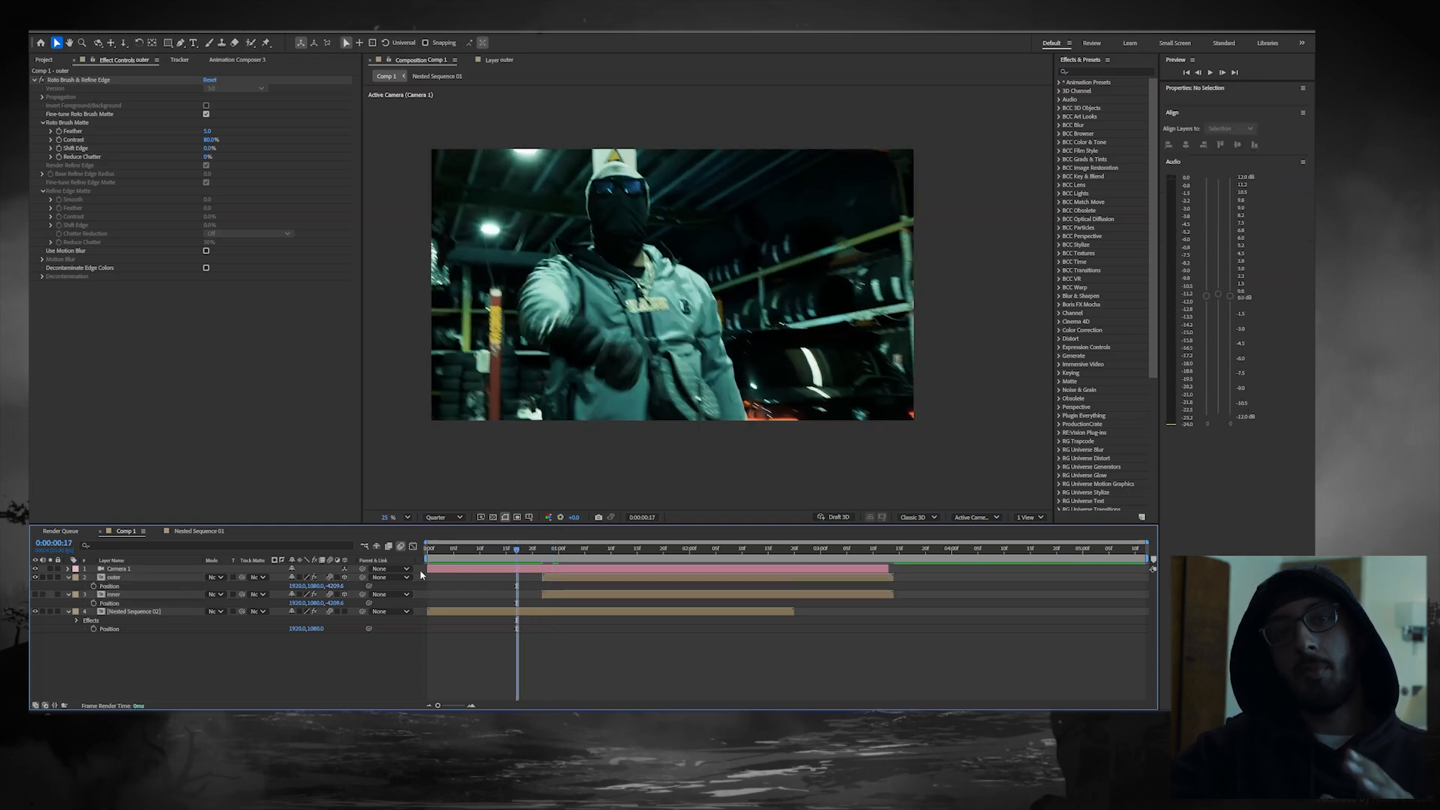
Step: Add Point of Interest and Position keyframes to Camera 1 and place them at 0:00:00:15
left_click(69, 569)
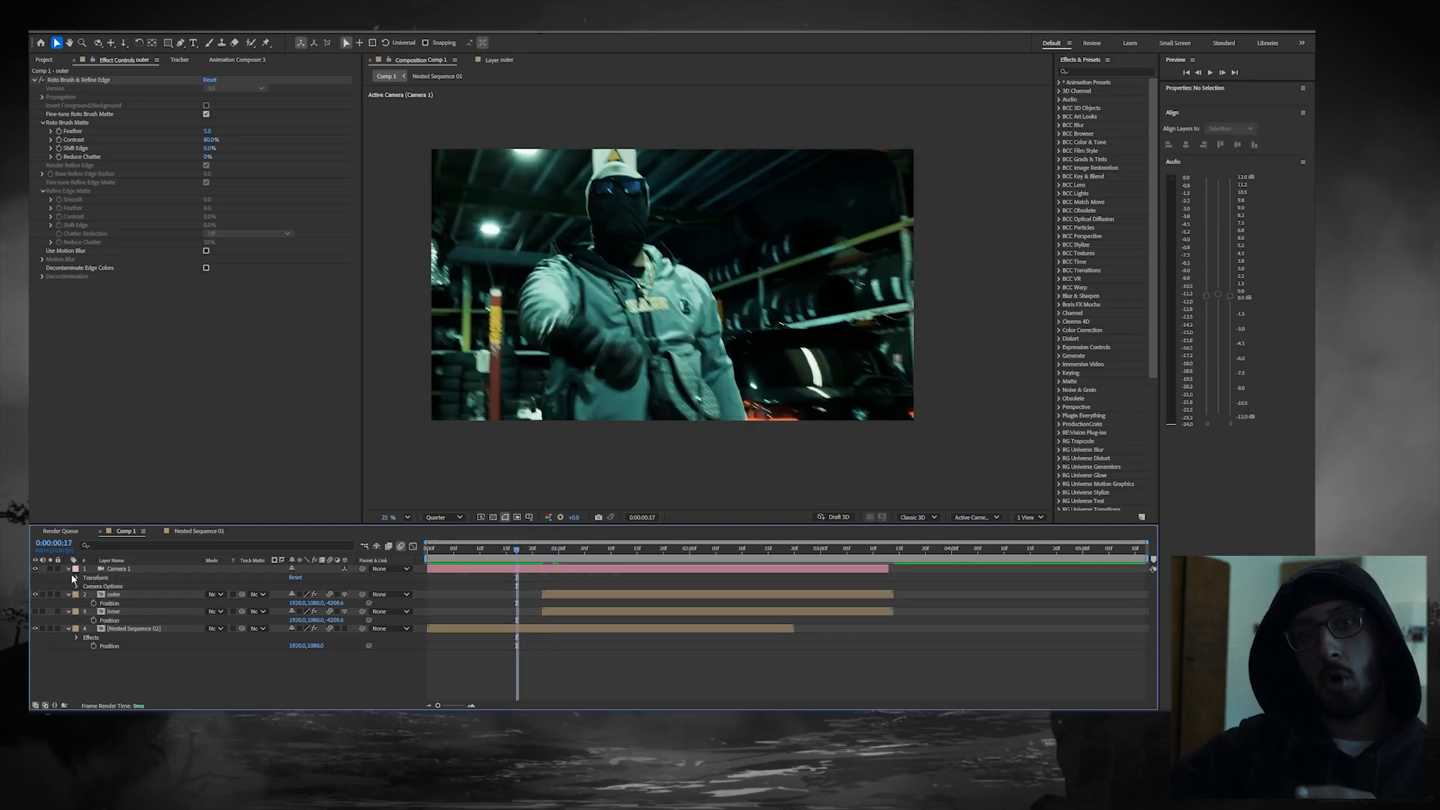
left_click(77, 579)
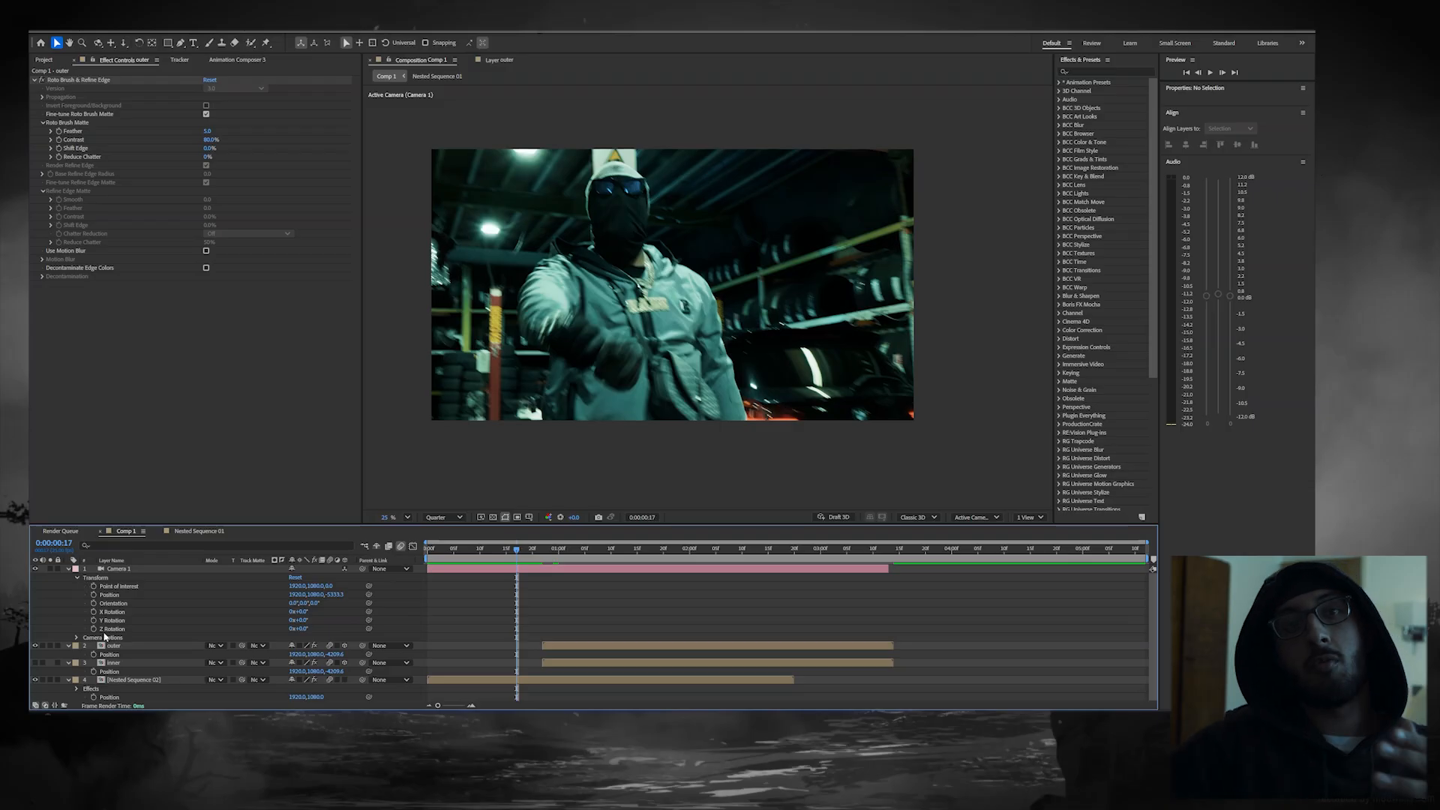
left_click(93, 587)
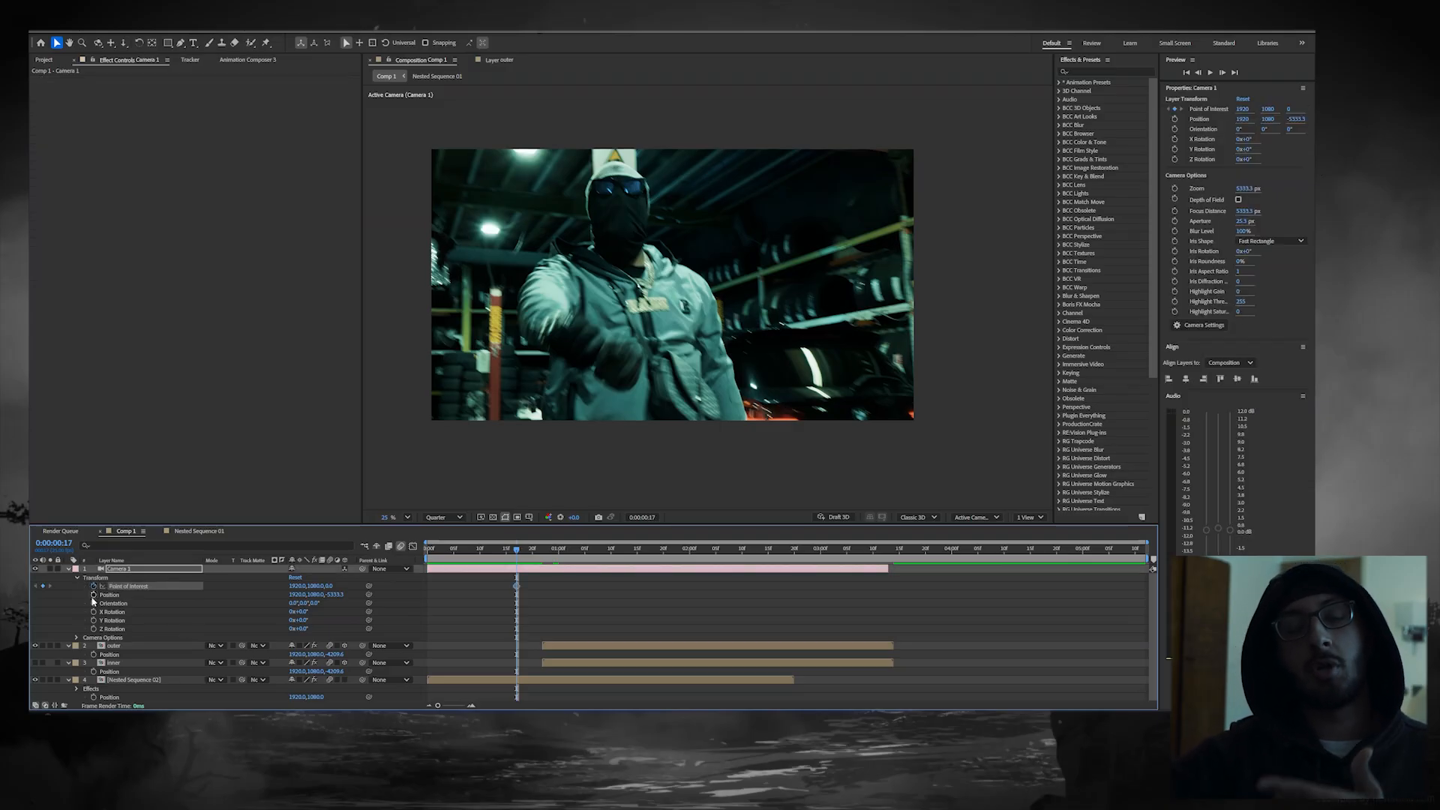
left_click(93, 595)
mouse_move(522, 582)
left_mouse_down()
mouse_move(511, 601)
mouse_move(508, 570)
left_mouse_up()
left_click(502, 552)
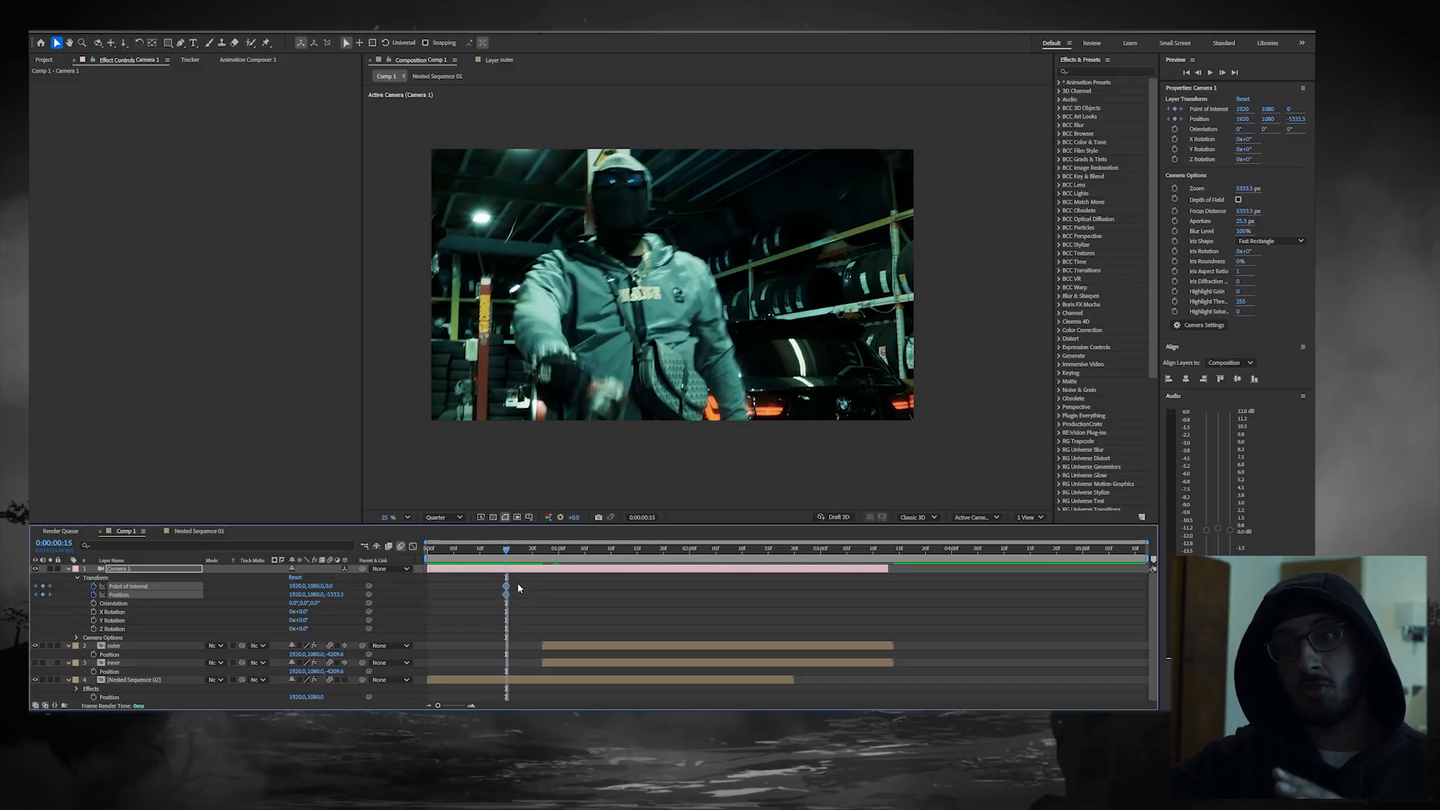
Step: At 0:00:01:14, make Nested Sequence 02 a 3D layer and dolly the camera back to a Z position of about -9530
key("space")
left_click(125, 43)
left_click_drag(641, 284, 664, 330)
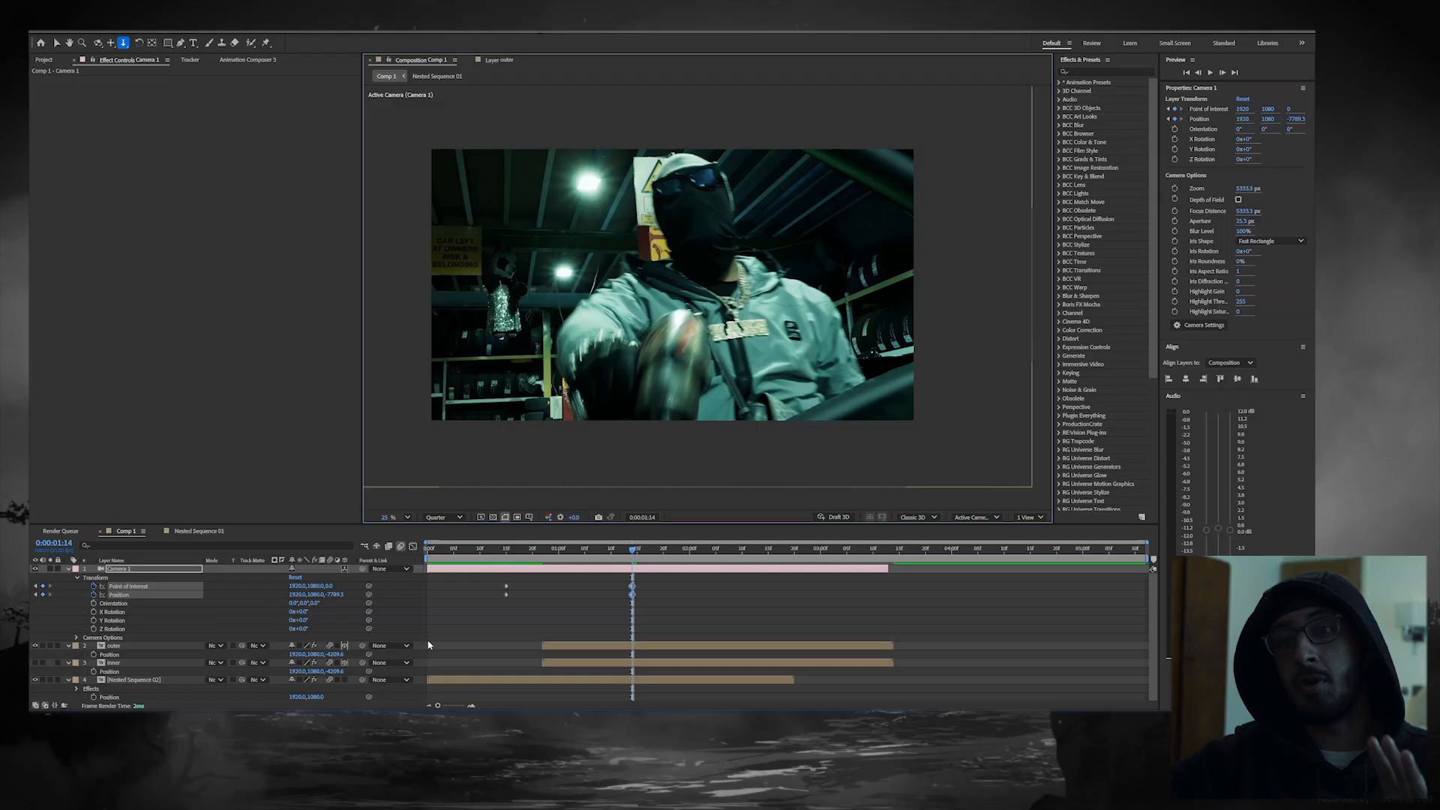
left_click(344, 679)
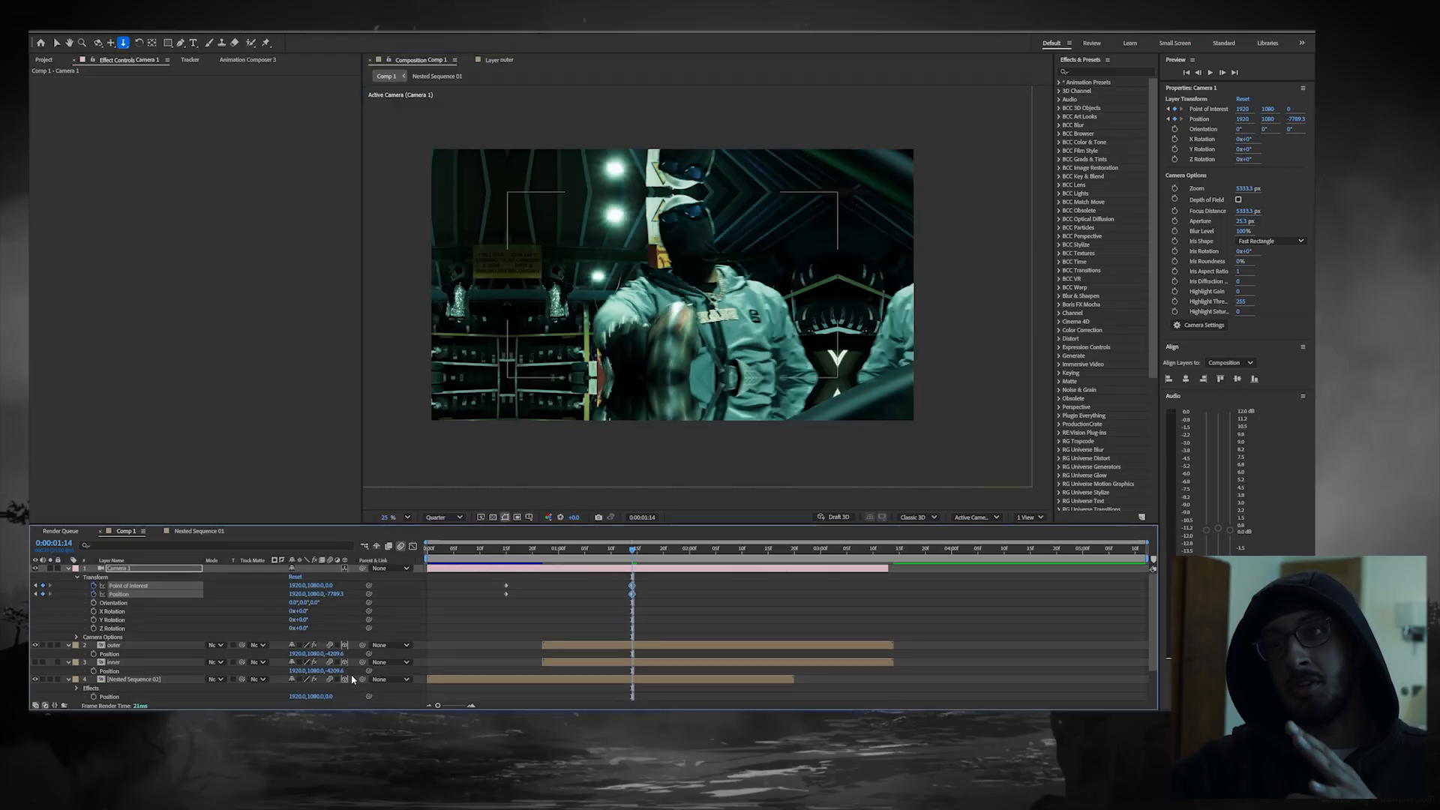
left_click_drag(673, 281, 661, 339)
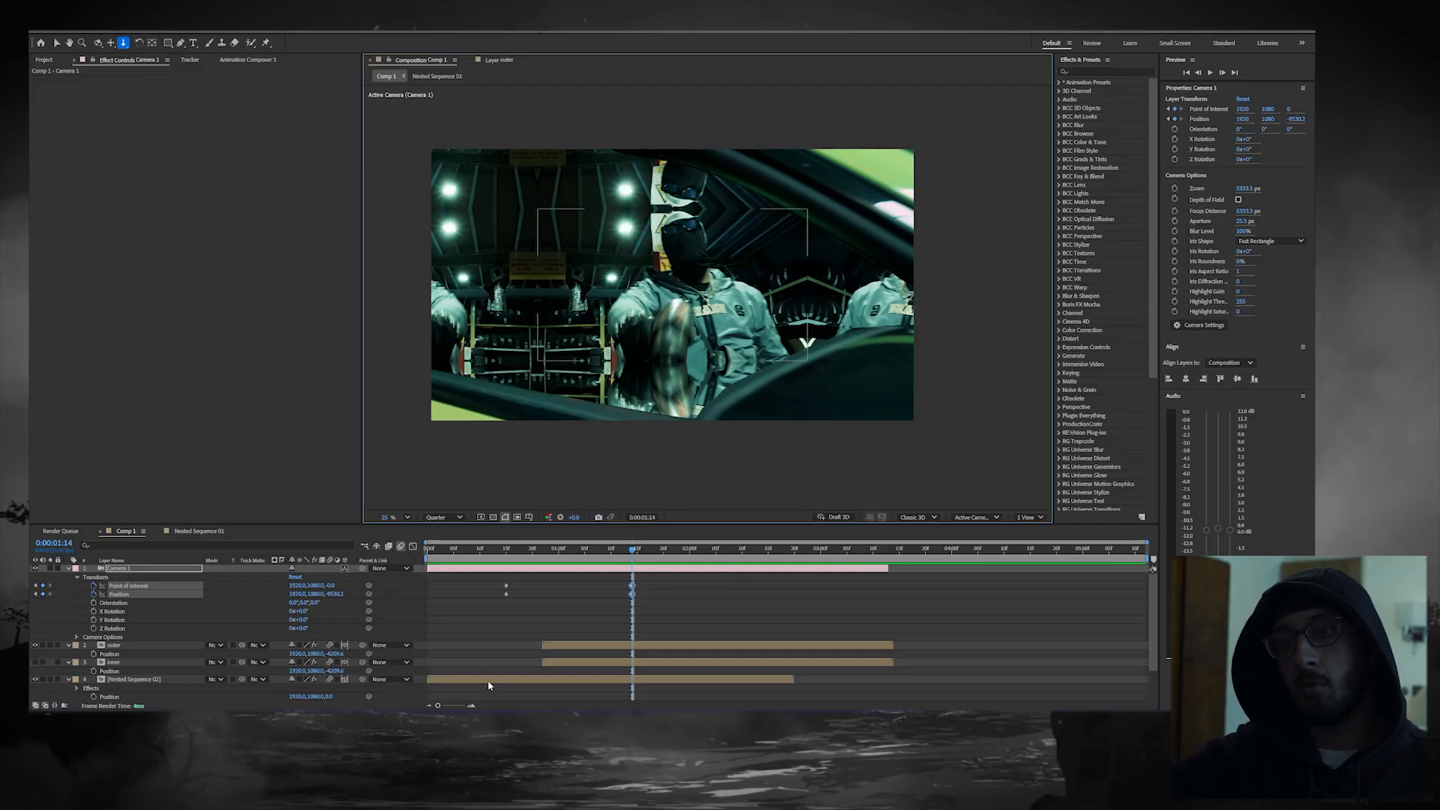
Step: Scale Nested Sequence 02 up to about 149% and preview the camera pull-back from 0:00:00:03
left_click(488, 682)
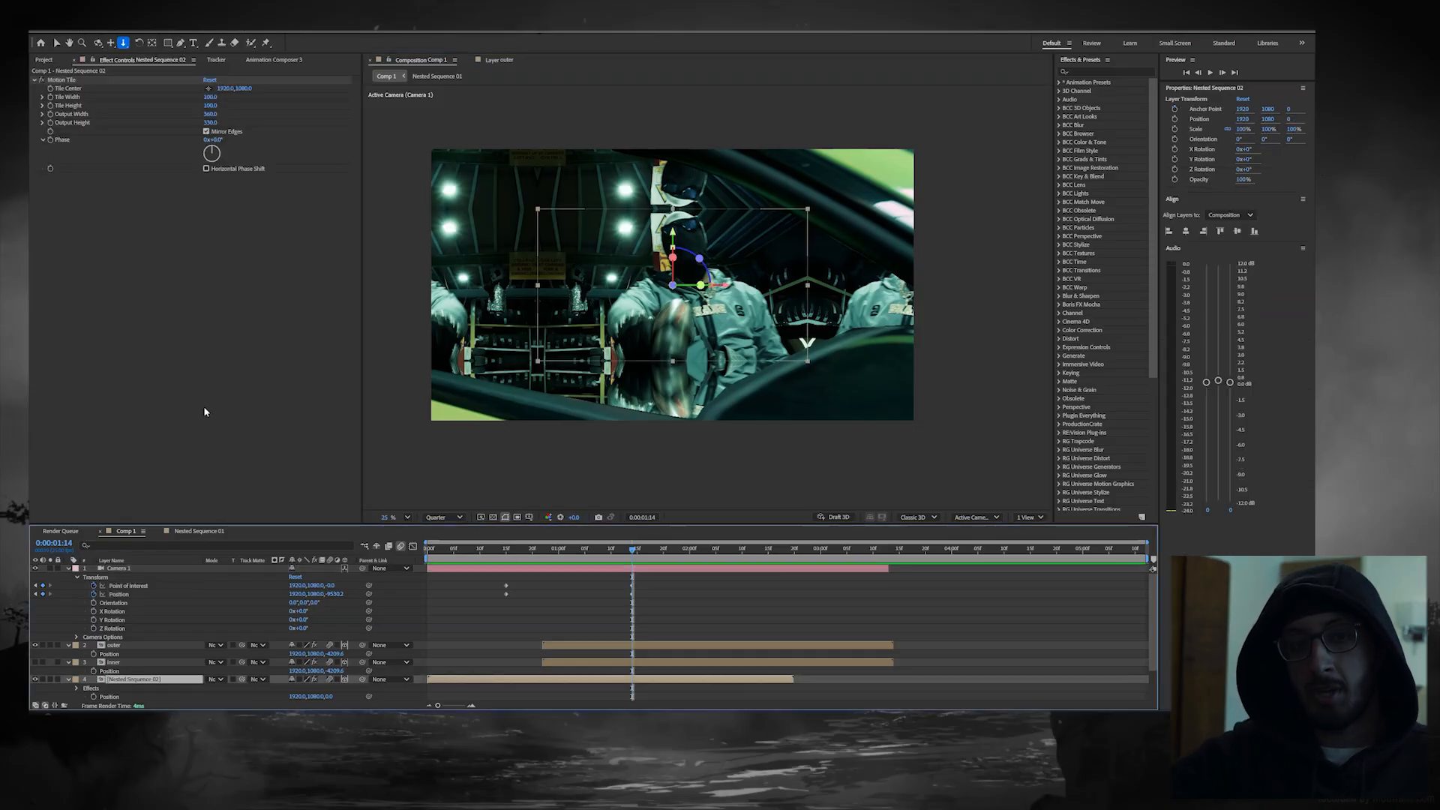
key("s")
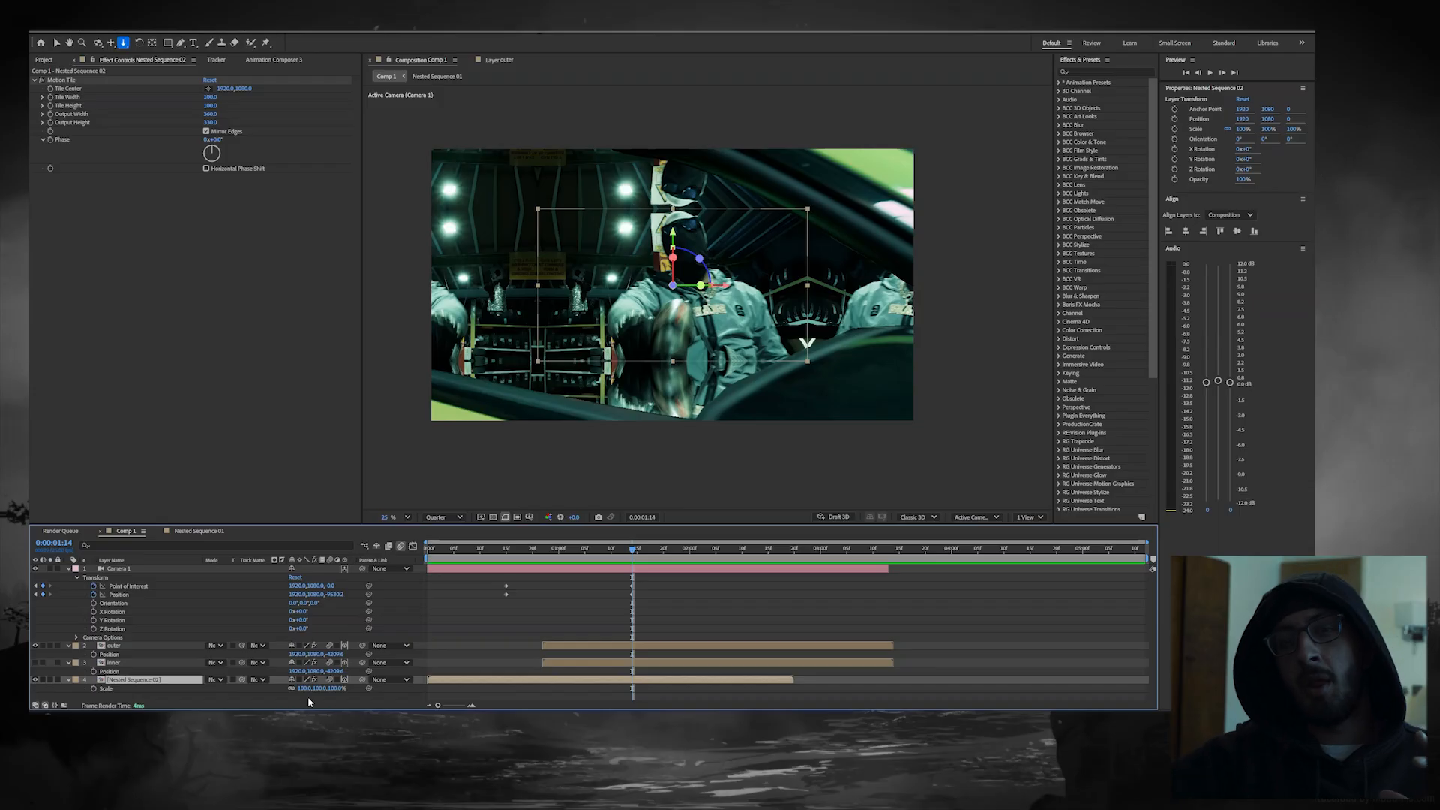
mouse_move(303, 688)
left_mouse_down()
mouse_move(342, 688)
mouse_move(322, 687)
left_mouse_up()
left_click_drag(609, 552, 431, 562)
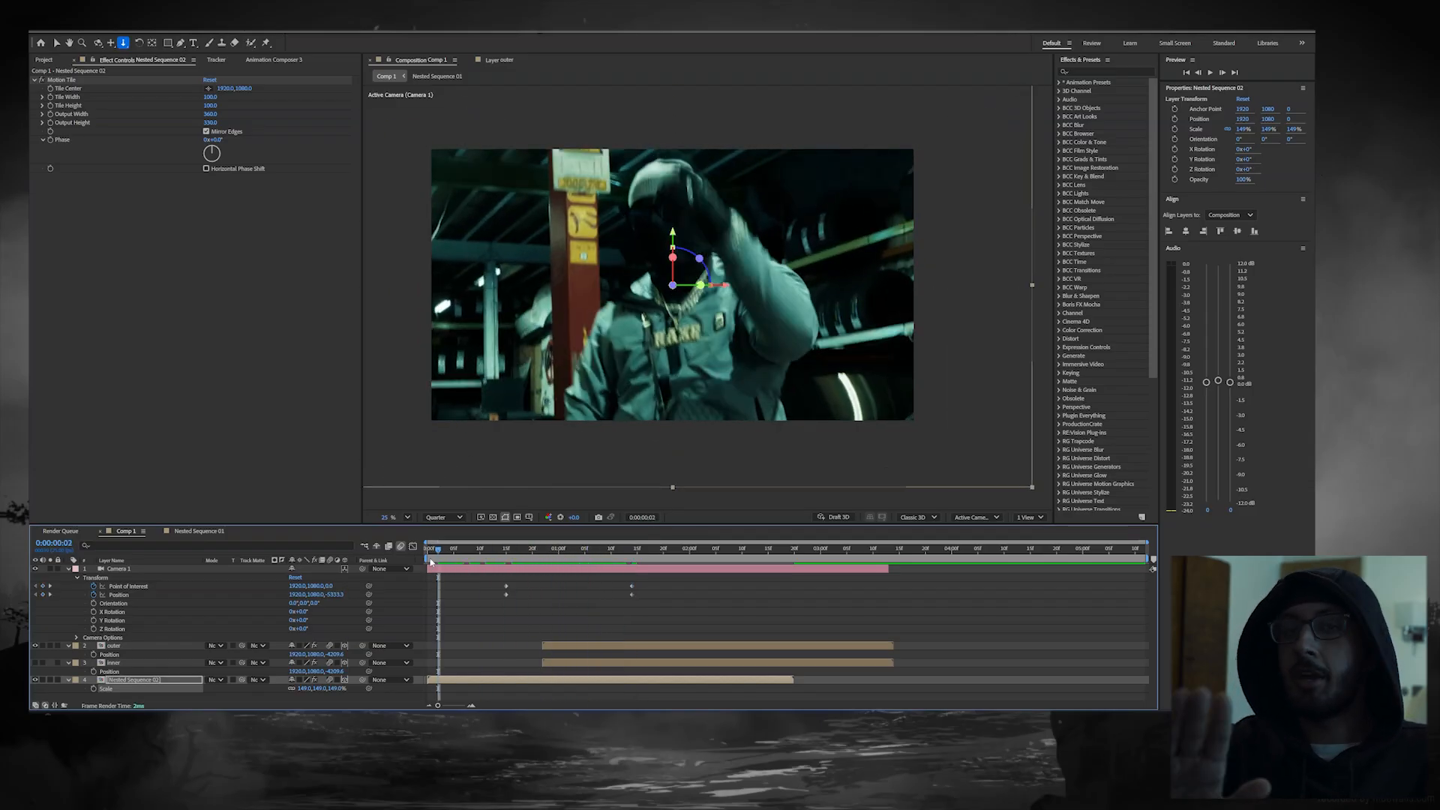
key("space")
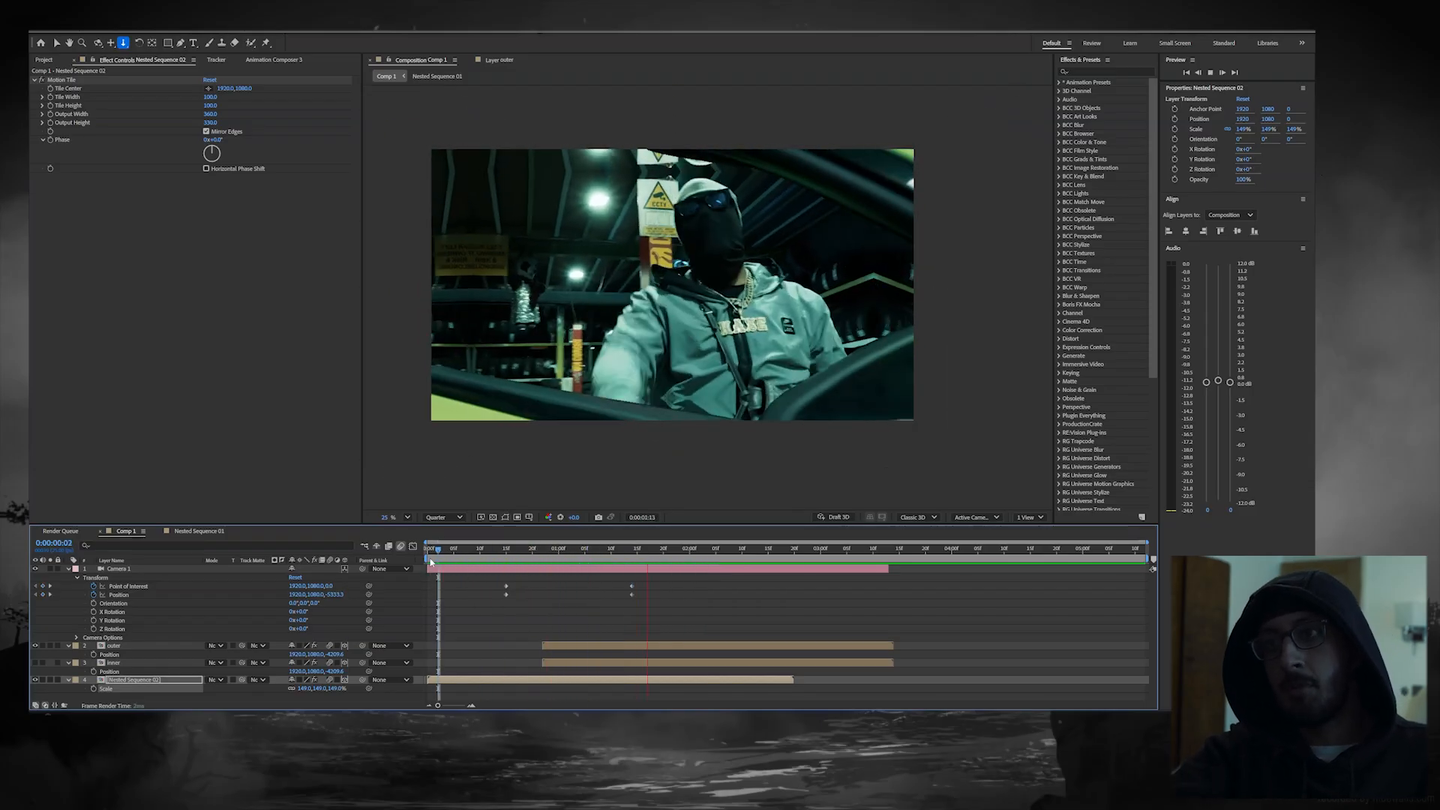
key("space")
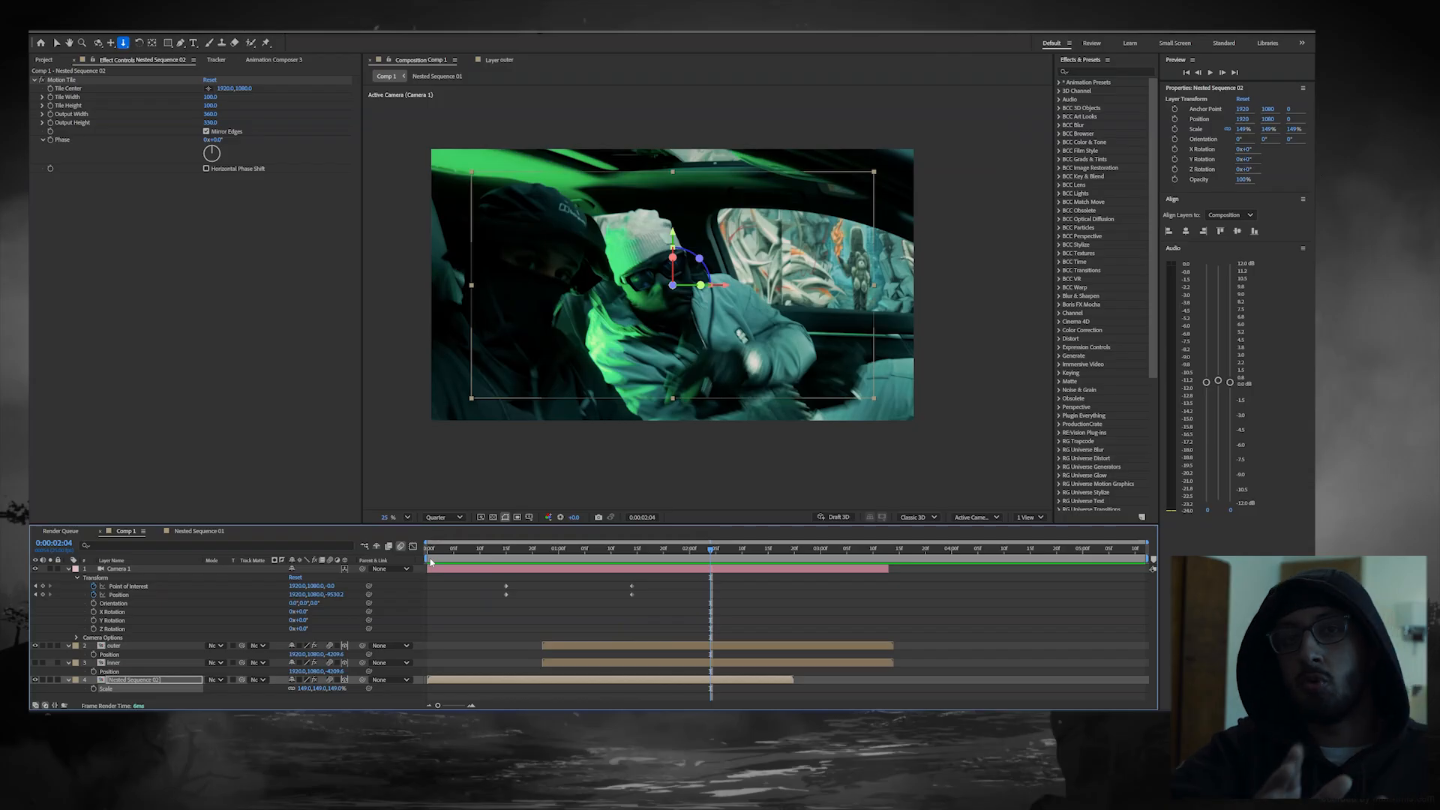
Step: Apply Easy Ease to the camera keyframes and reshape their speed graph to peak early and slow down gradually
left_click_drag(617, 579, 502, 603)
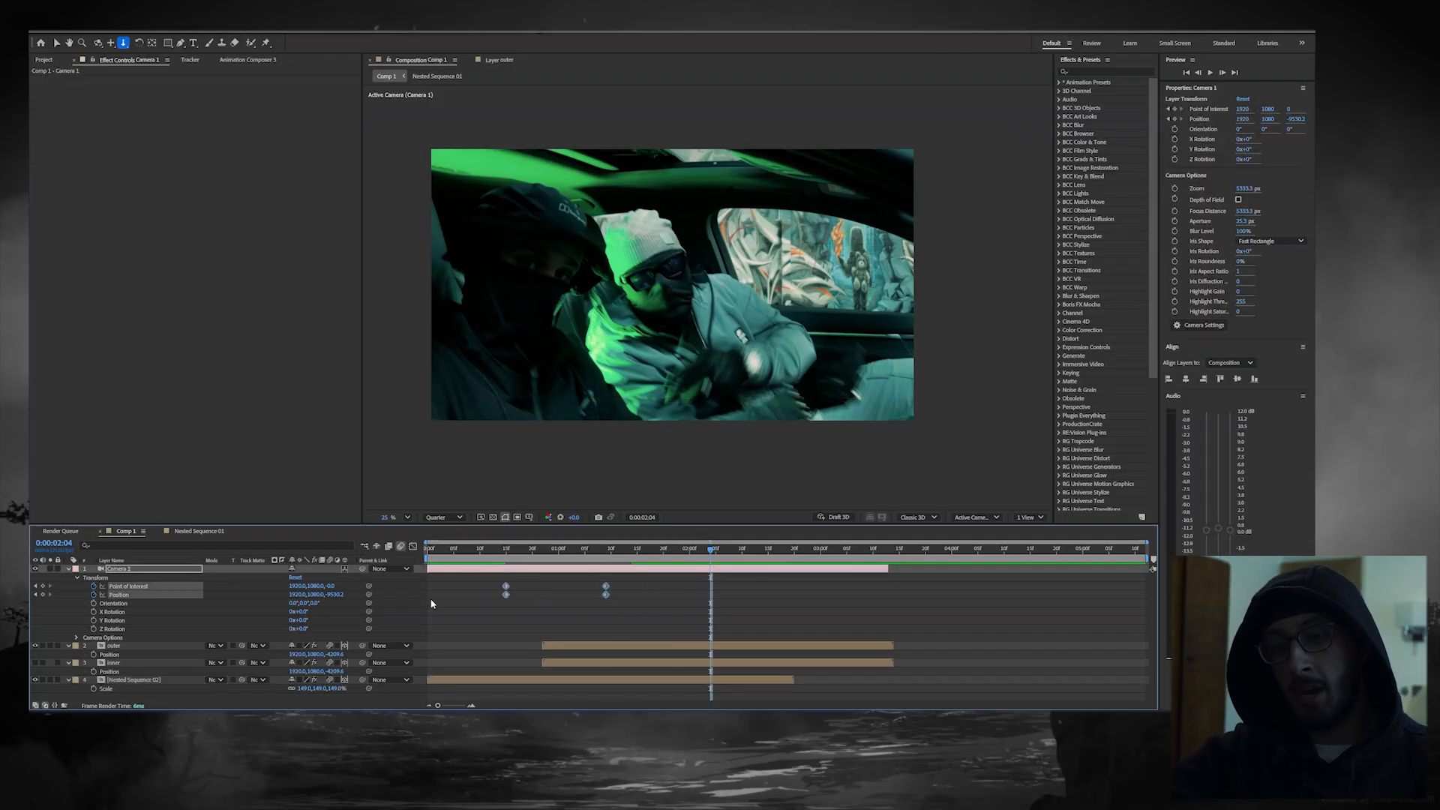
key("F9")
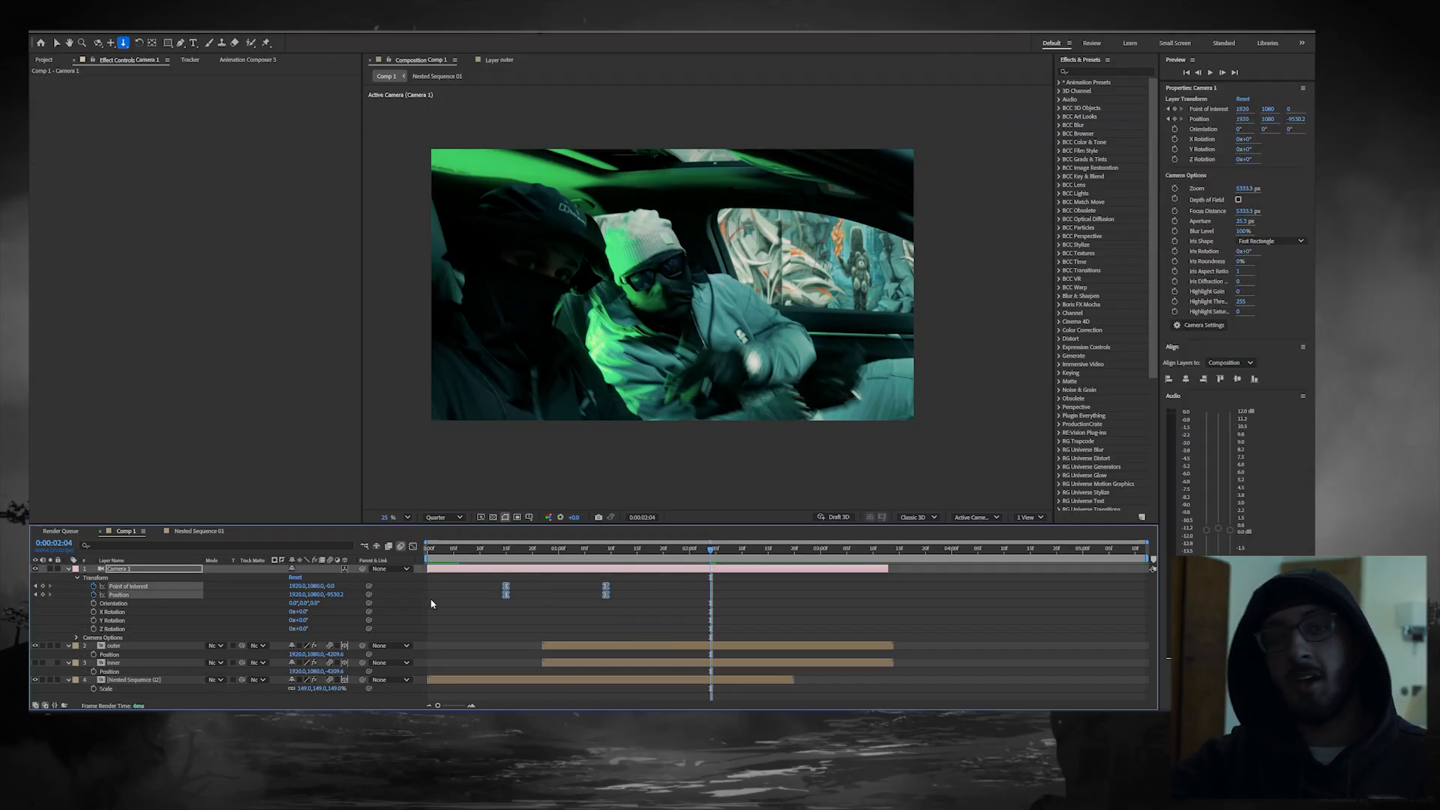
left_click(413, 548)
left_click_drag(634, 649, 556, 674)
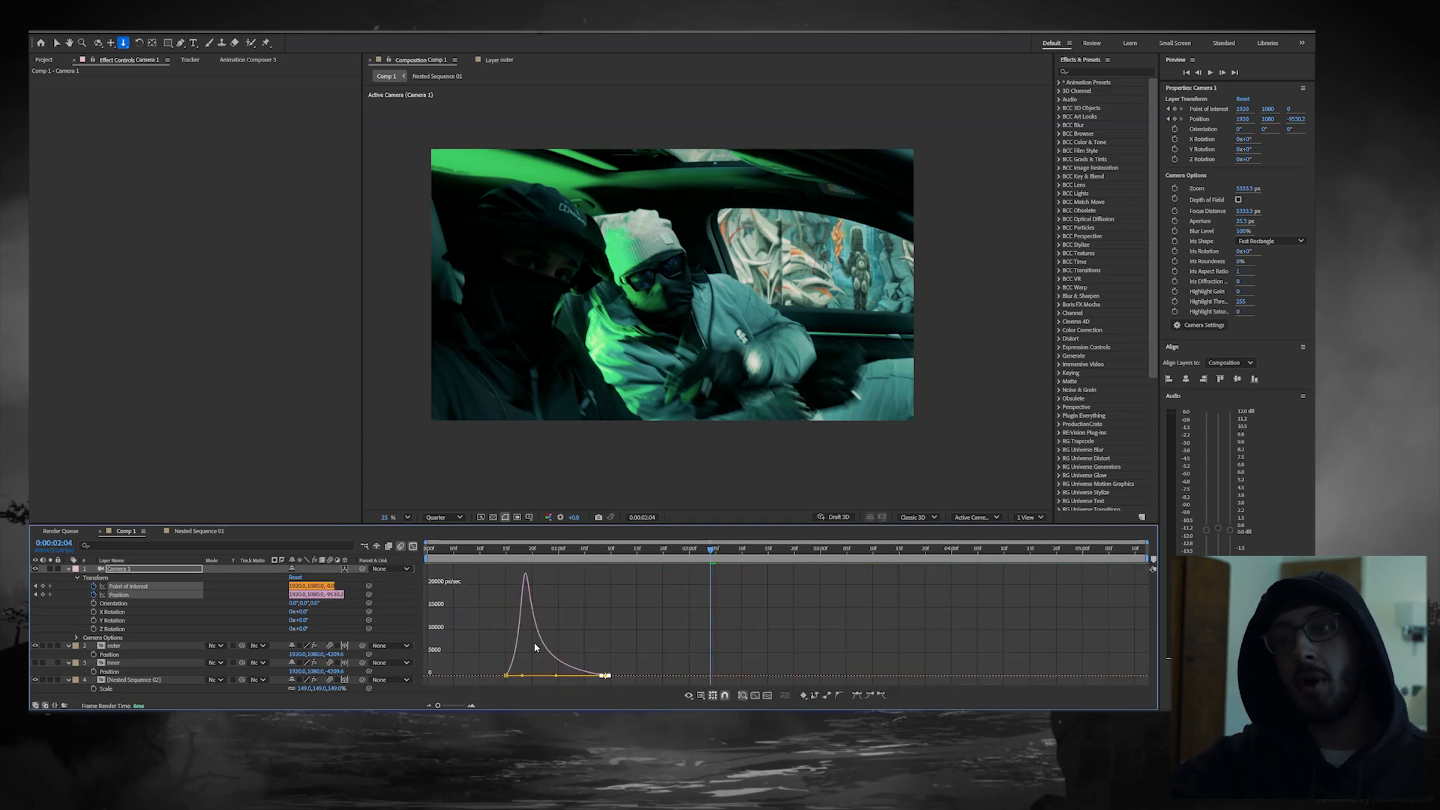
left_click(510, 553)
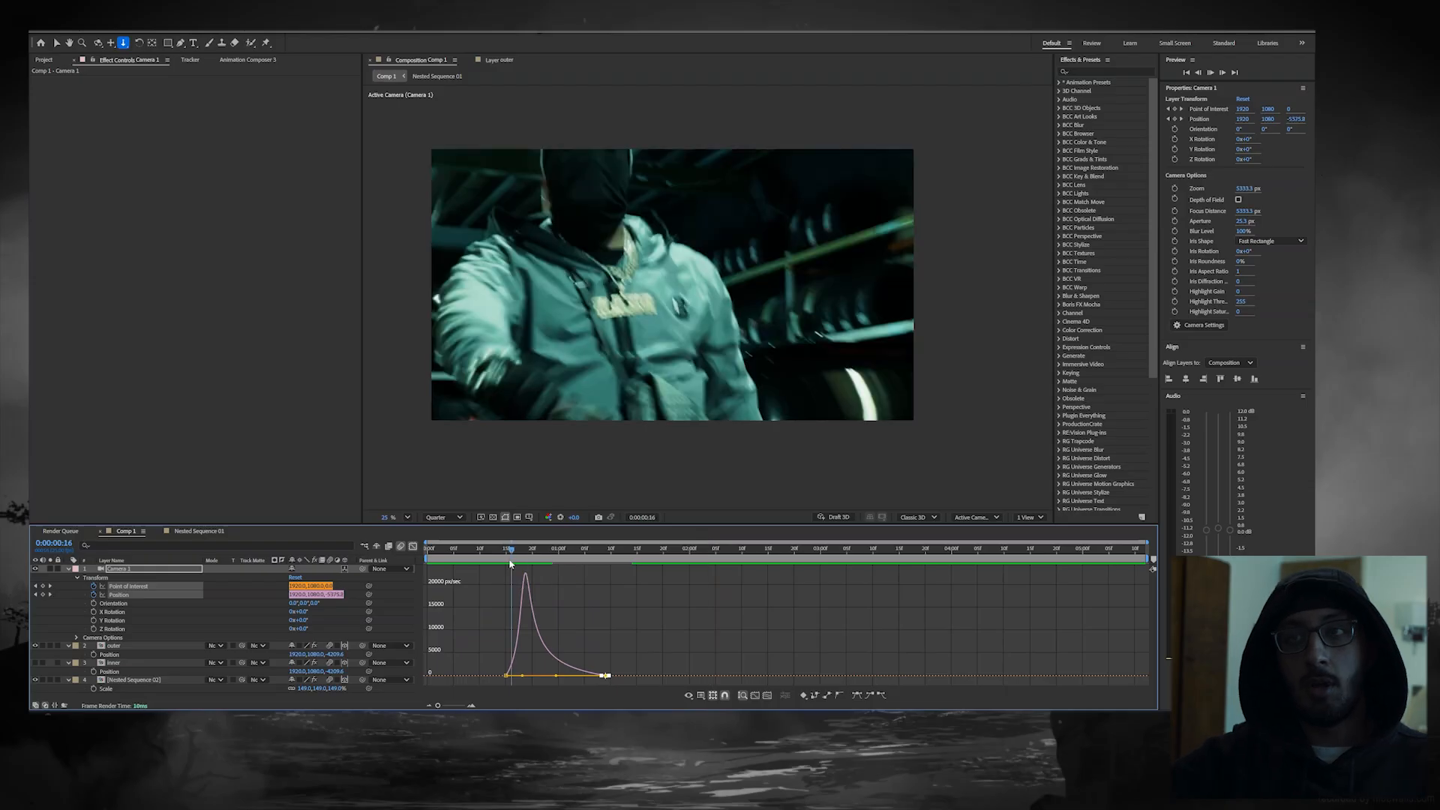
key("space")
Step: Shift the outer and inner layers to start at about 0:00:00:16 and set the final camera keyframes at about 0:00:01:08
left_click(506, 554)
left_click_drag(506, 553, 545, 537)
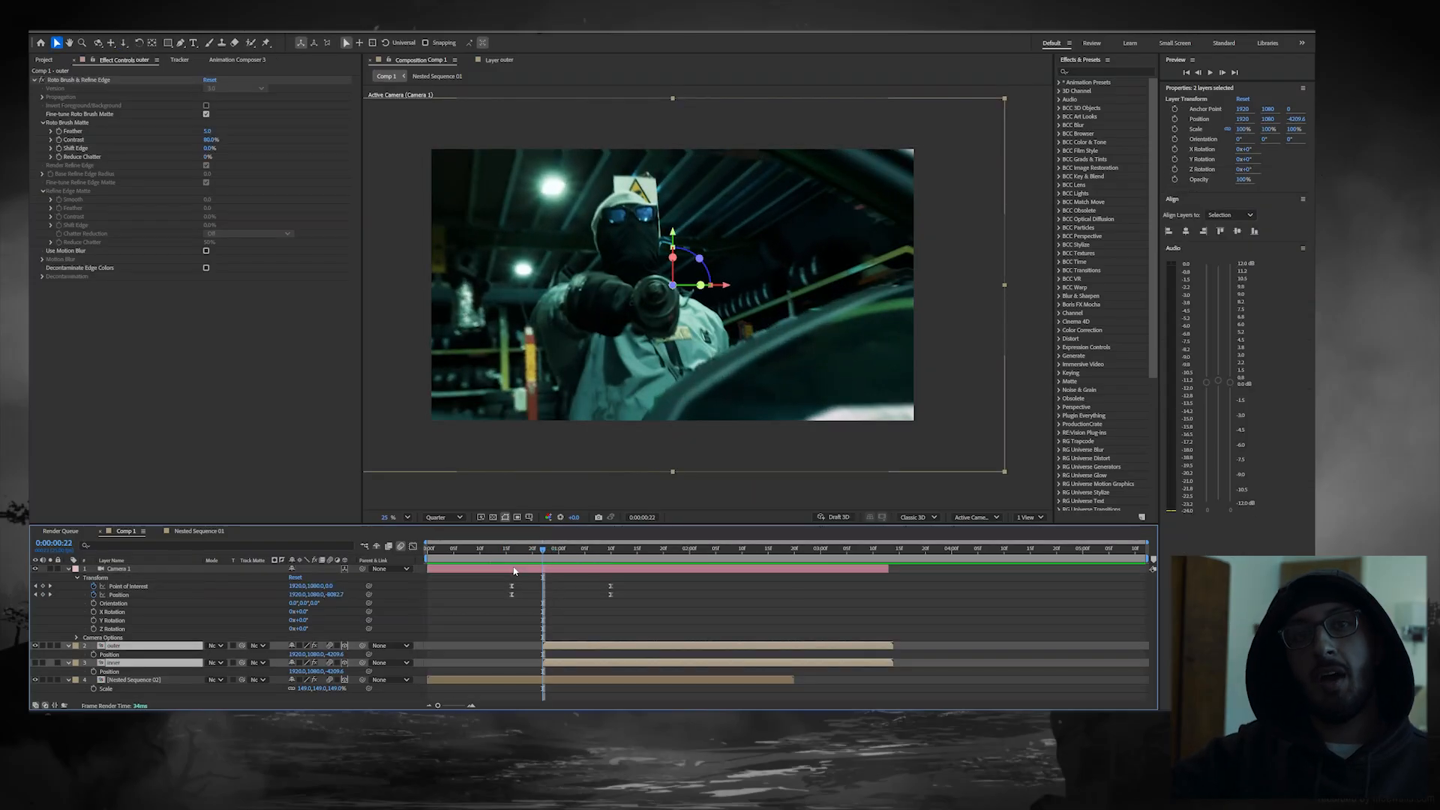
left_click_drag(529, 561, 545, 554)
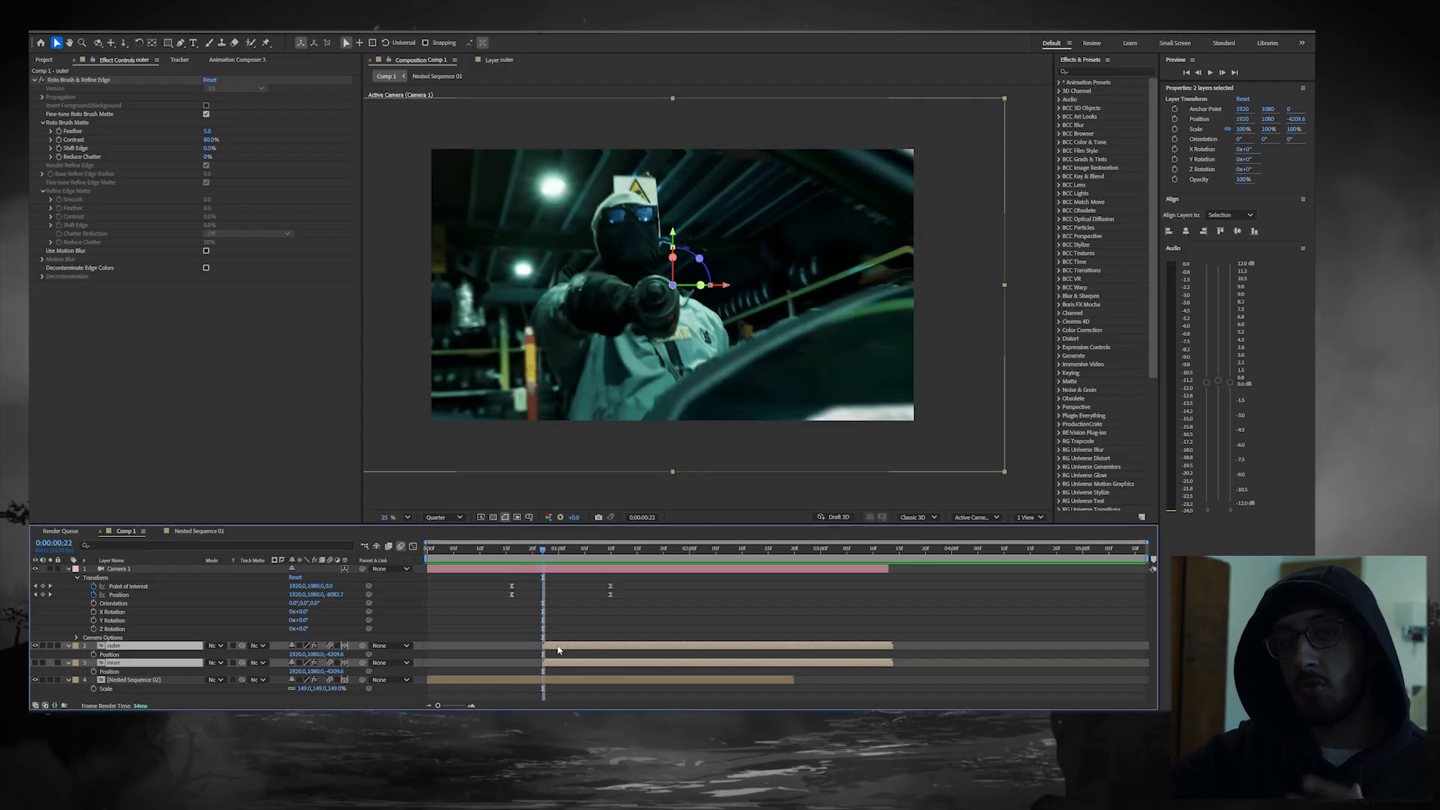
left_click_drag(571, 649, 541, 649)
left_click(532, 557)
mouse_move(532, 558)
left_mouse_down()
mouse_move(517, 562)
mouse_move(580, 556)
mouse_move(545, 559)
left_mouse_up()
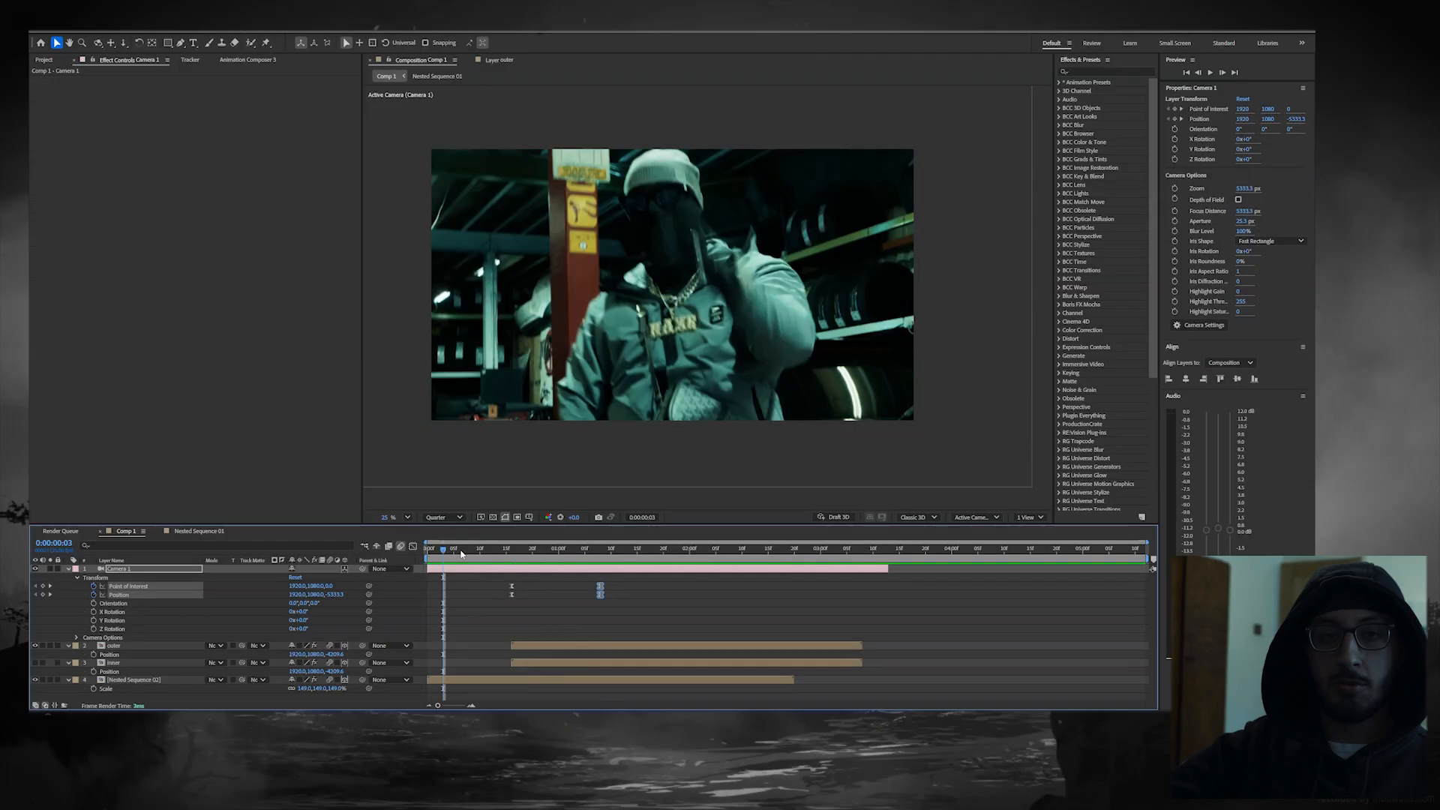
key("space")
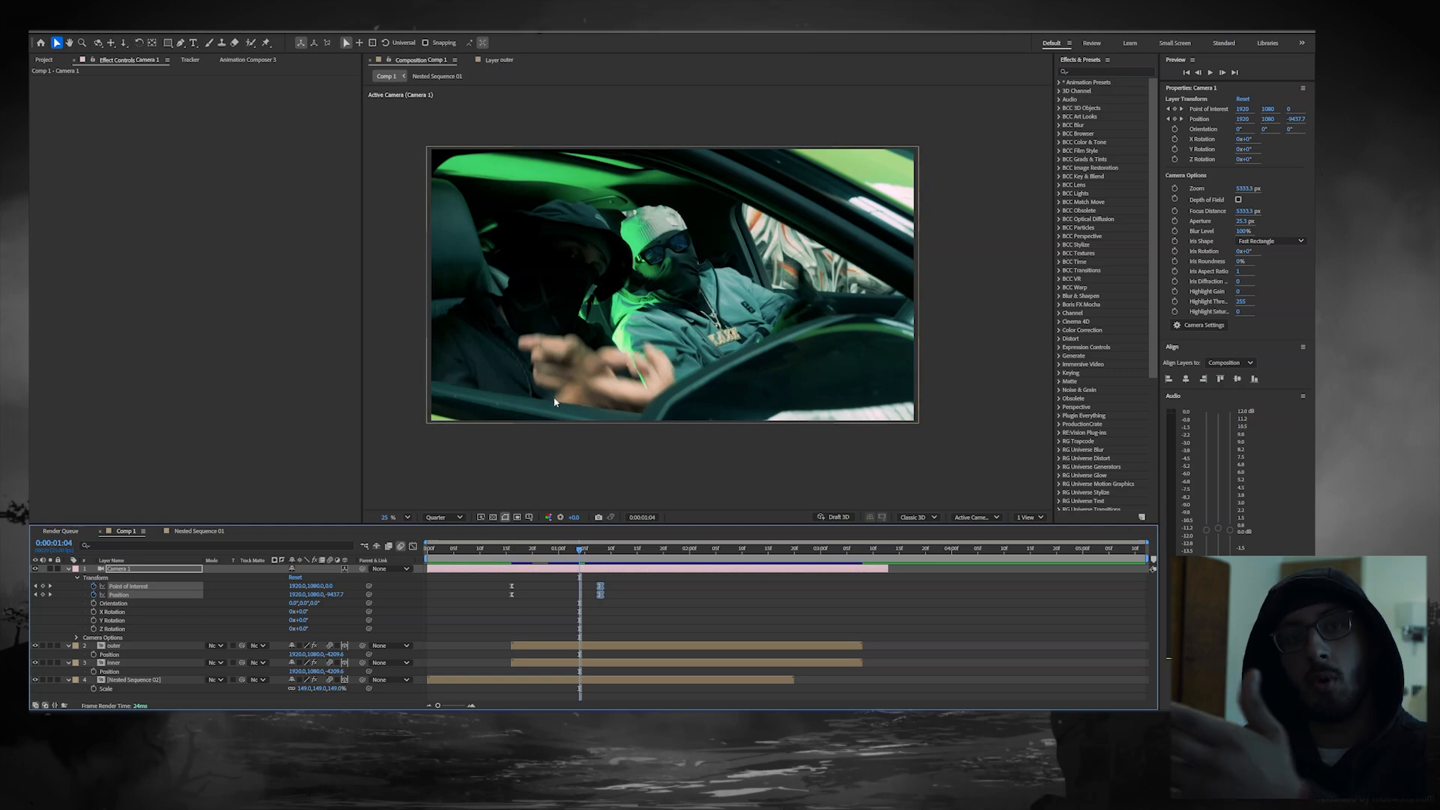
Step: Try placing the inner layer above the outer layer and moving it freely across the frame
left_click(568, 663)
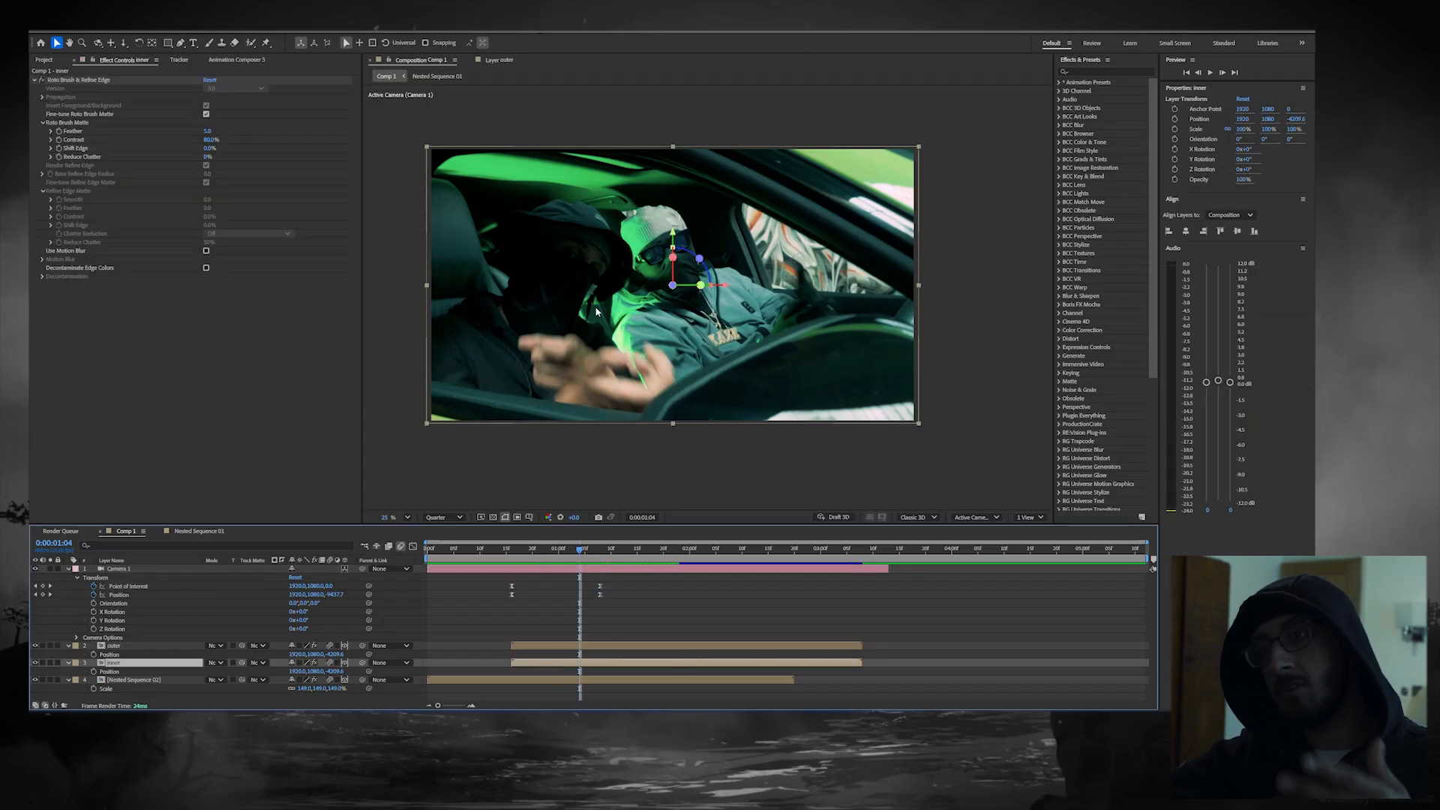
left_click_drag(653, 245, 872, 336)
left_click_drag(114, 663, 119, 642)
left_click_drag(764, 223, 612, 194)
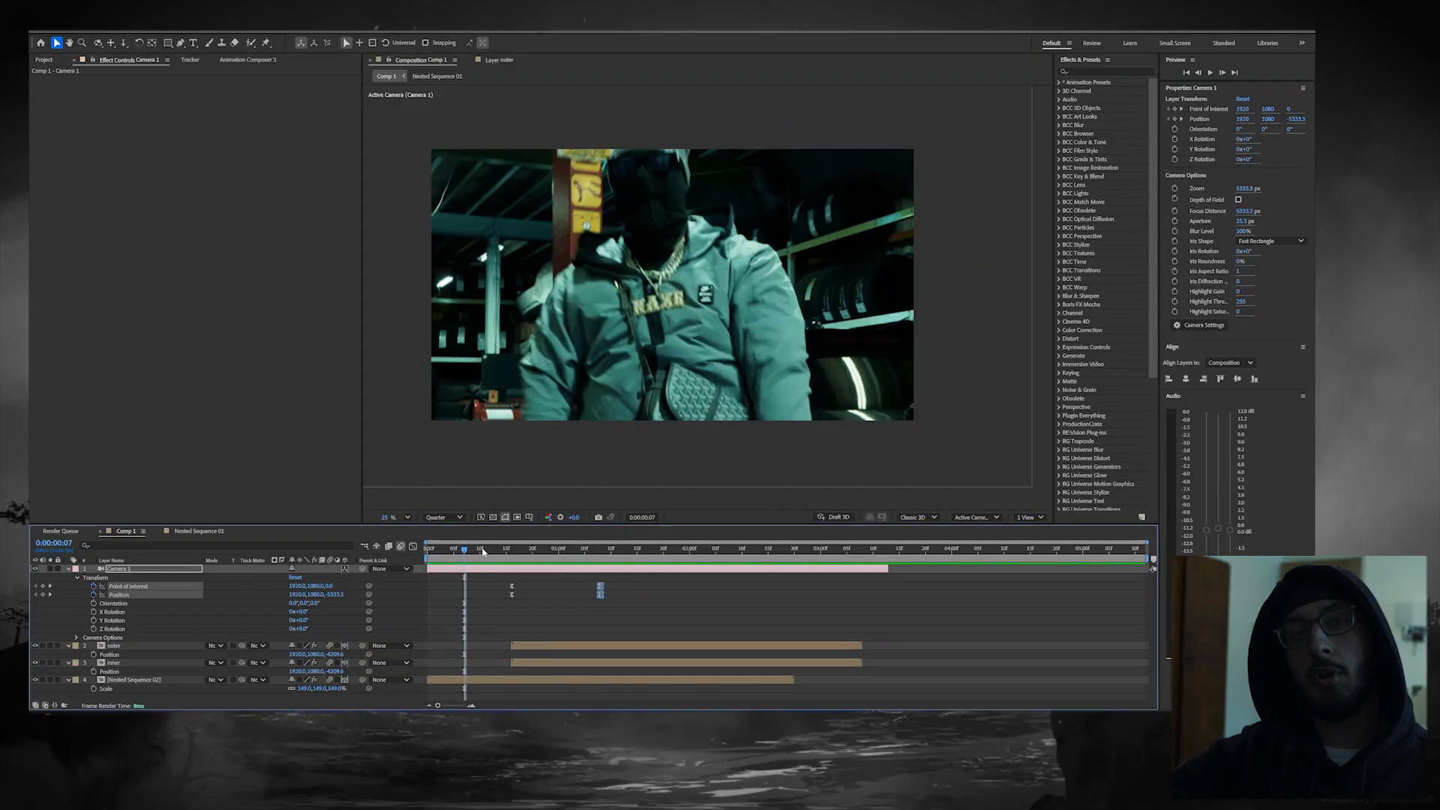
Step: Preview the camera transition from about 0:00:00:06
key("space")
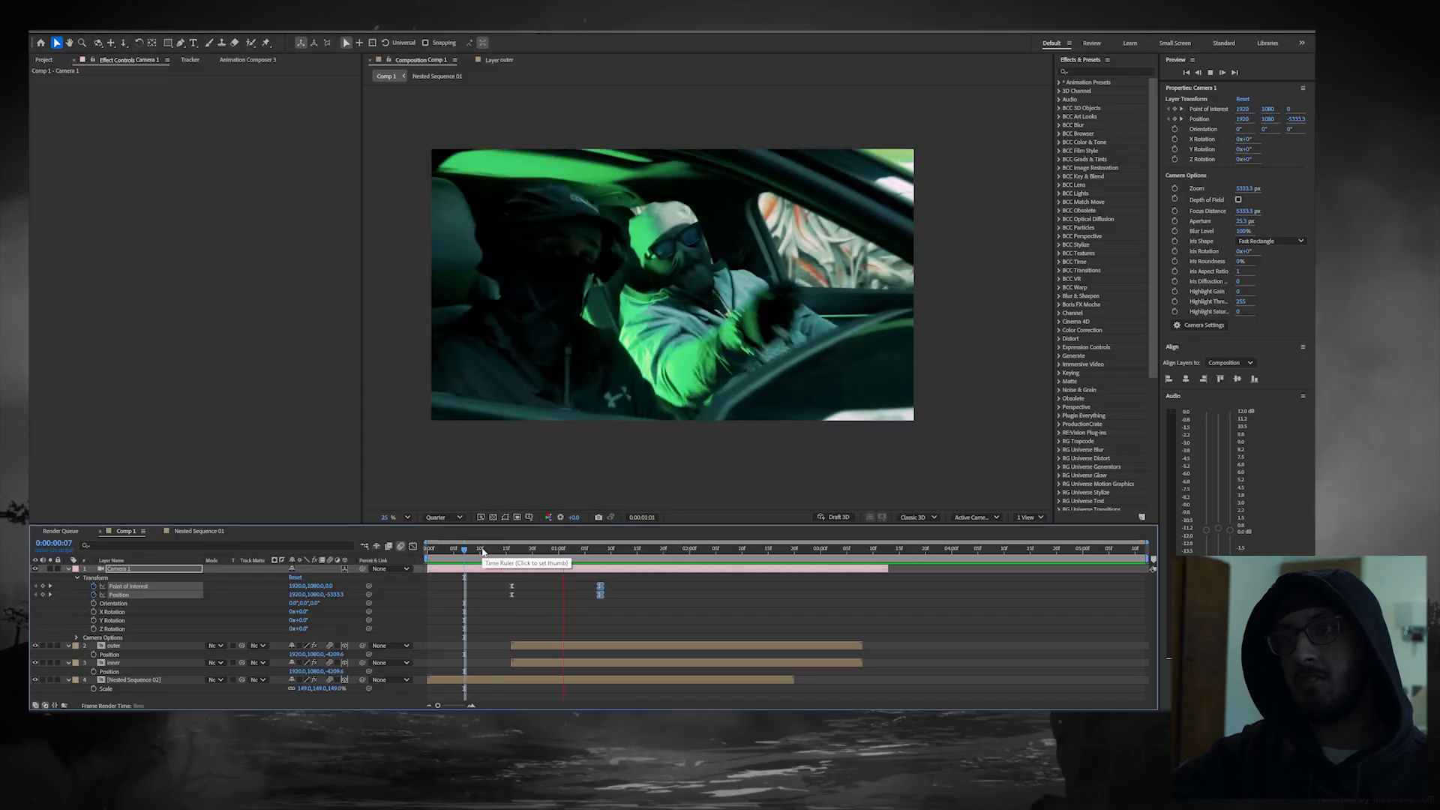
left_click(458, 549)
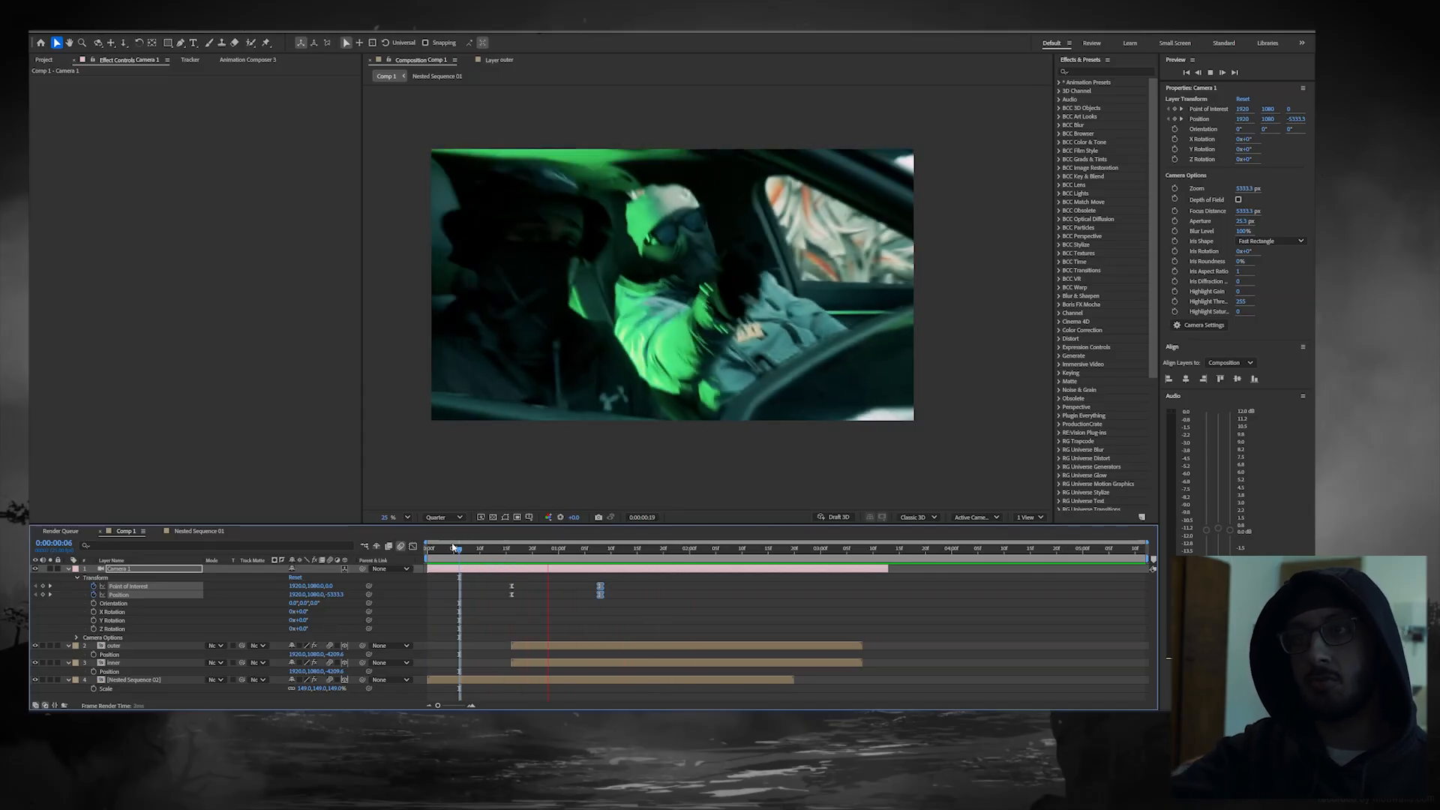
key("space")
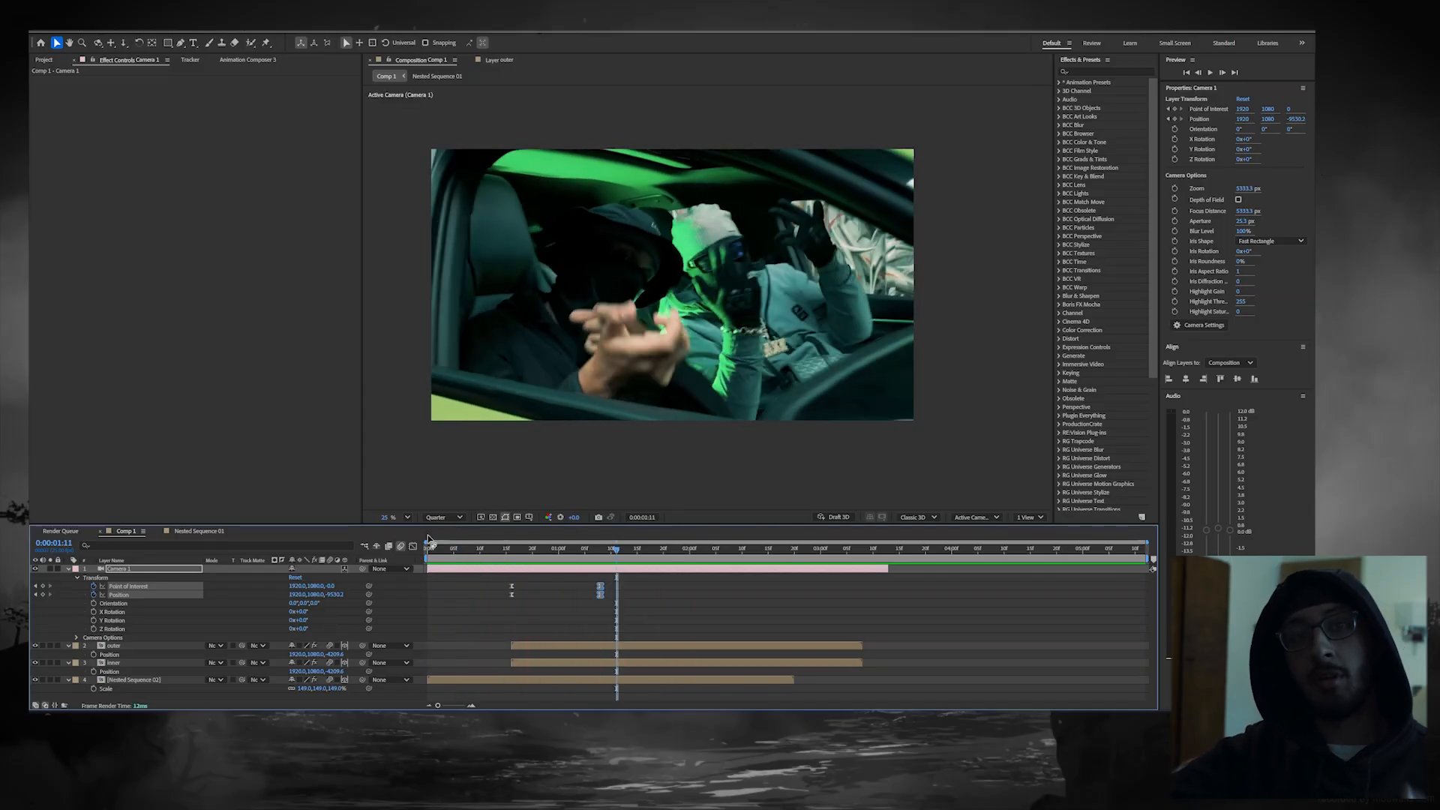
Step: Add a Position keyframe to the inner layer at 0:00:01:07
left_click_drag(478, 548, 595, 555)
left_click(595, 664)
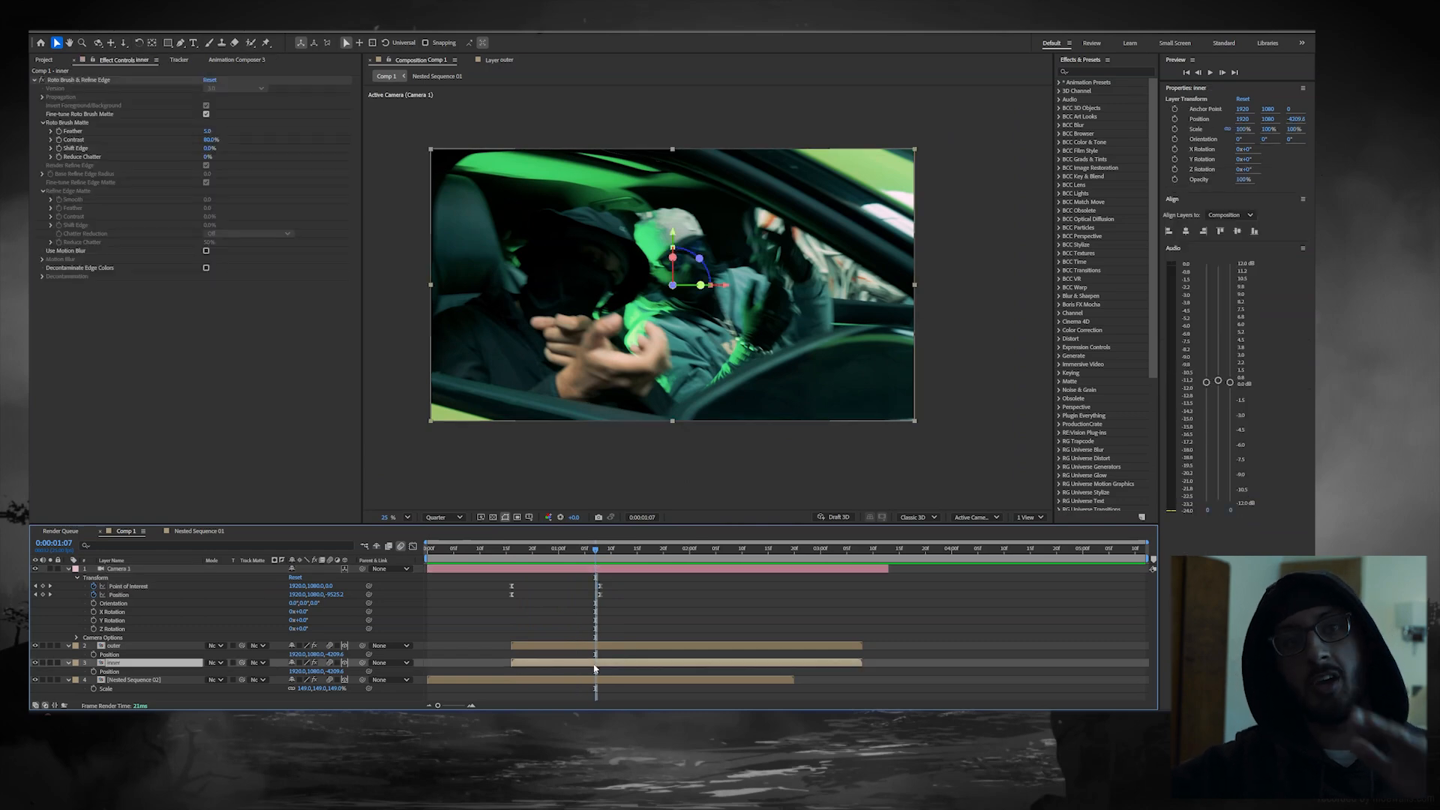
left_click(94, 672)
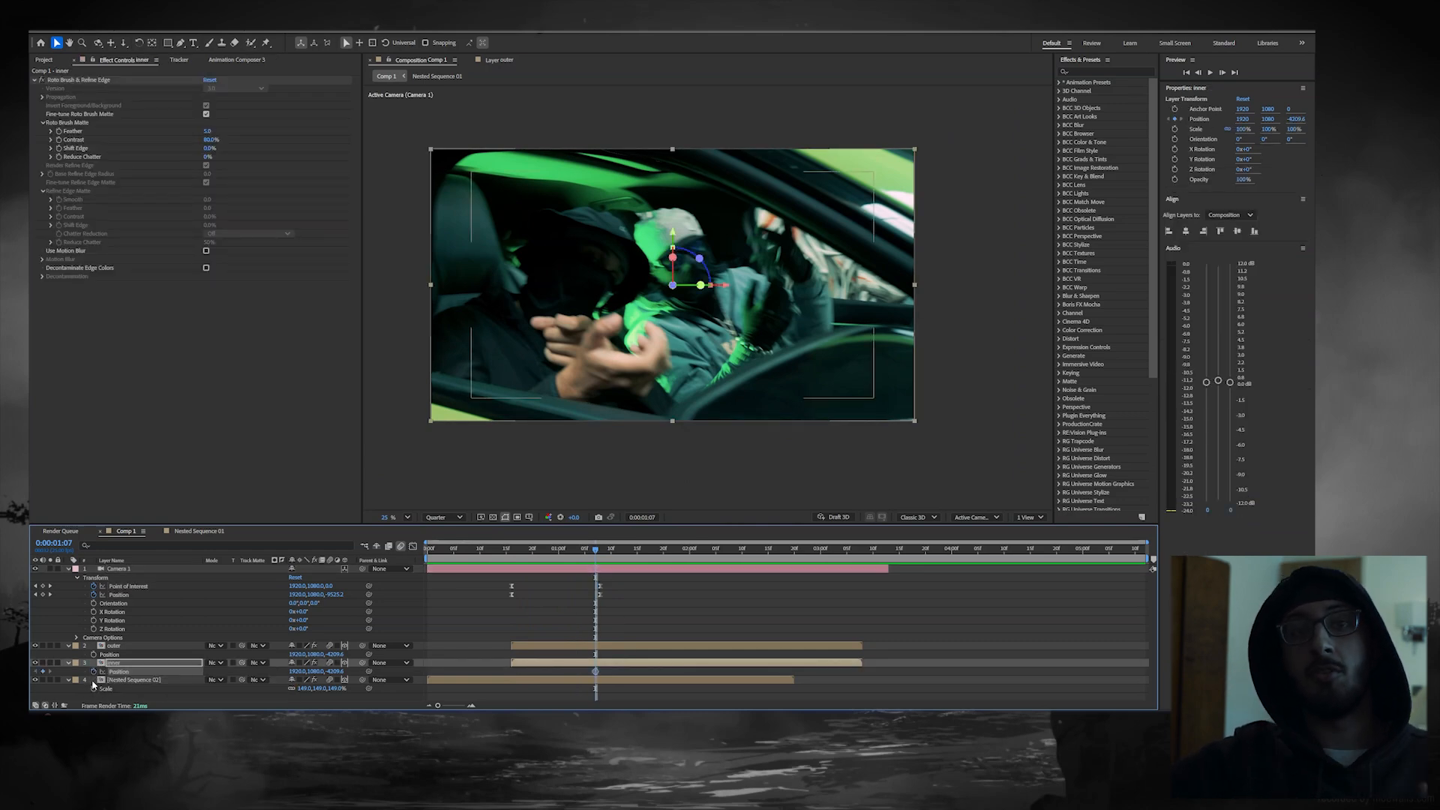
Step: At 0:00:00:20, move the inner layer straight down below the frame, and preview its rise into the window
left_click_drag(588, 556, 534, 565)
scroll(590, 392, "down", 10)
left_click_drag(577, 325, 563, 451)
key("space")
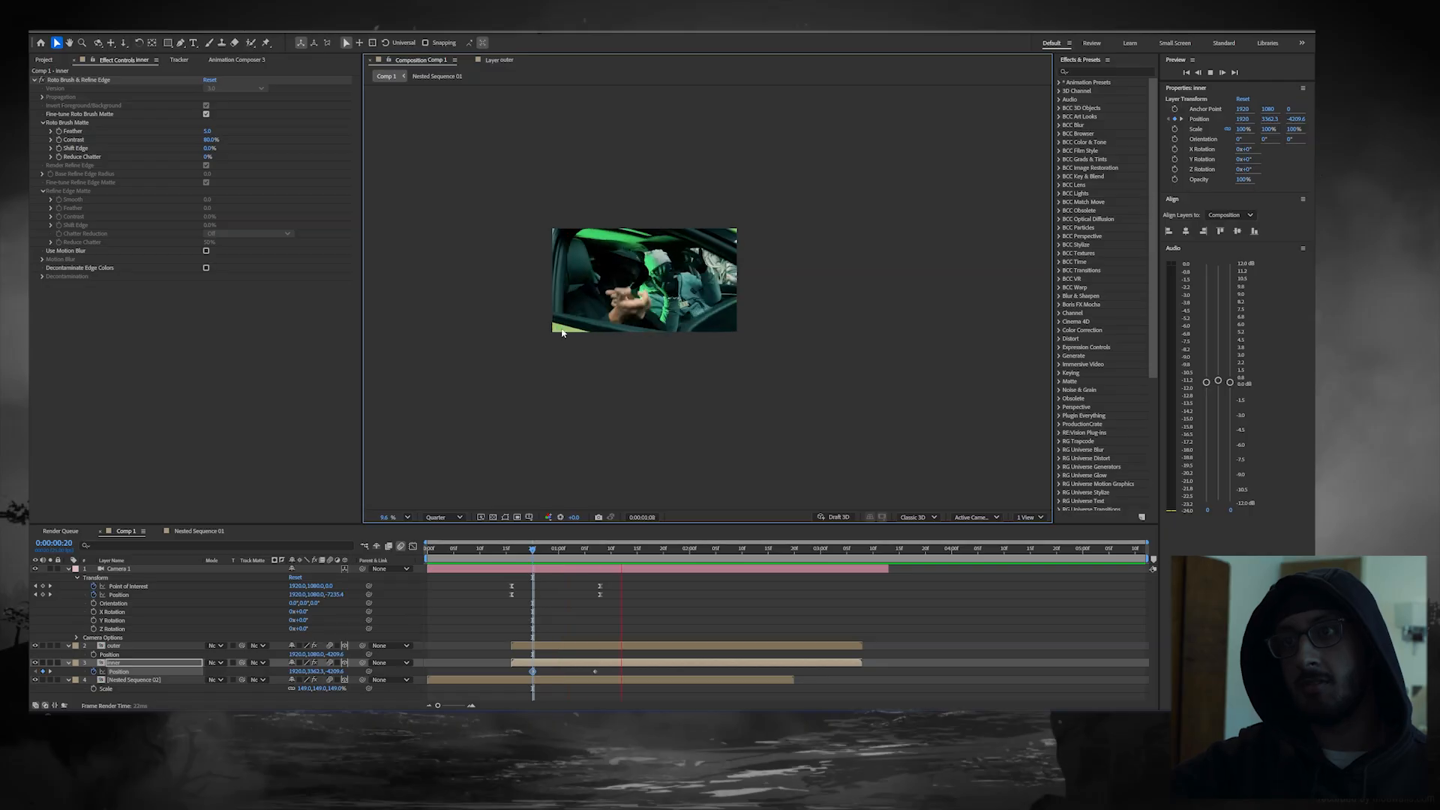
scroll(692, 313, "up", 3)
scroll(691, 314, "up", 3)
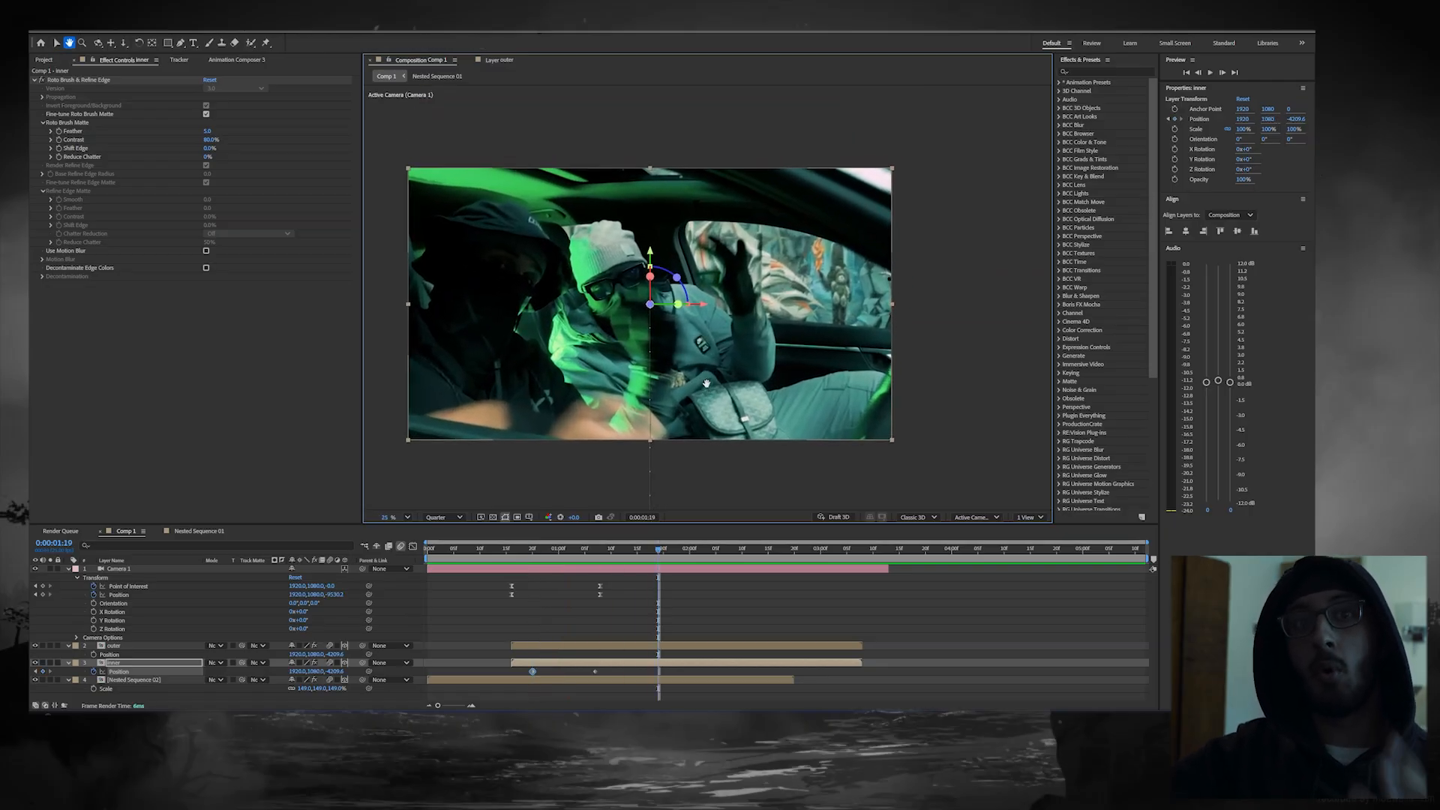
Step: Retime the inner layer's Position keyframes to about 0:00:01:00 and 0:00:01:06, apply Easy Ease, and preview the result
left_click_drag(598, 552, 569, 544)
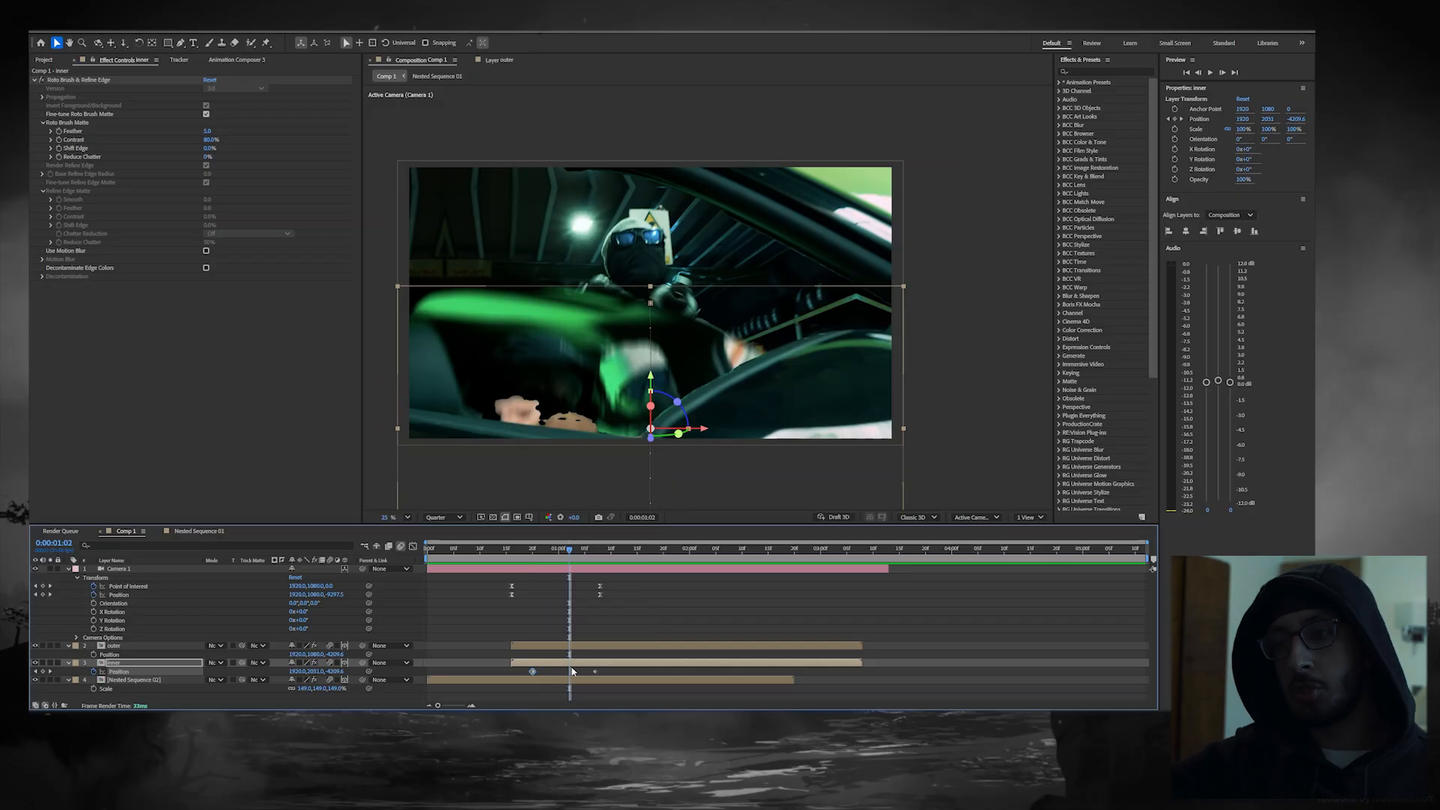
left_click_drag(533, 673, 591, 673)
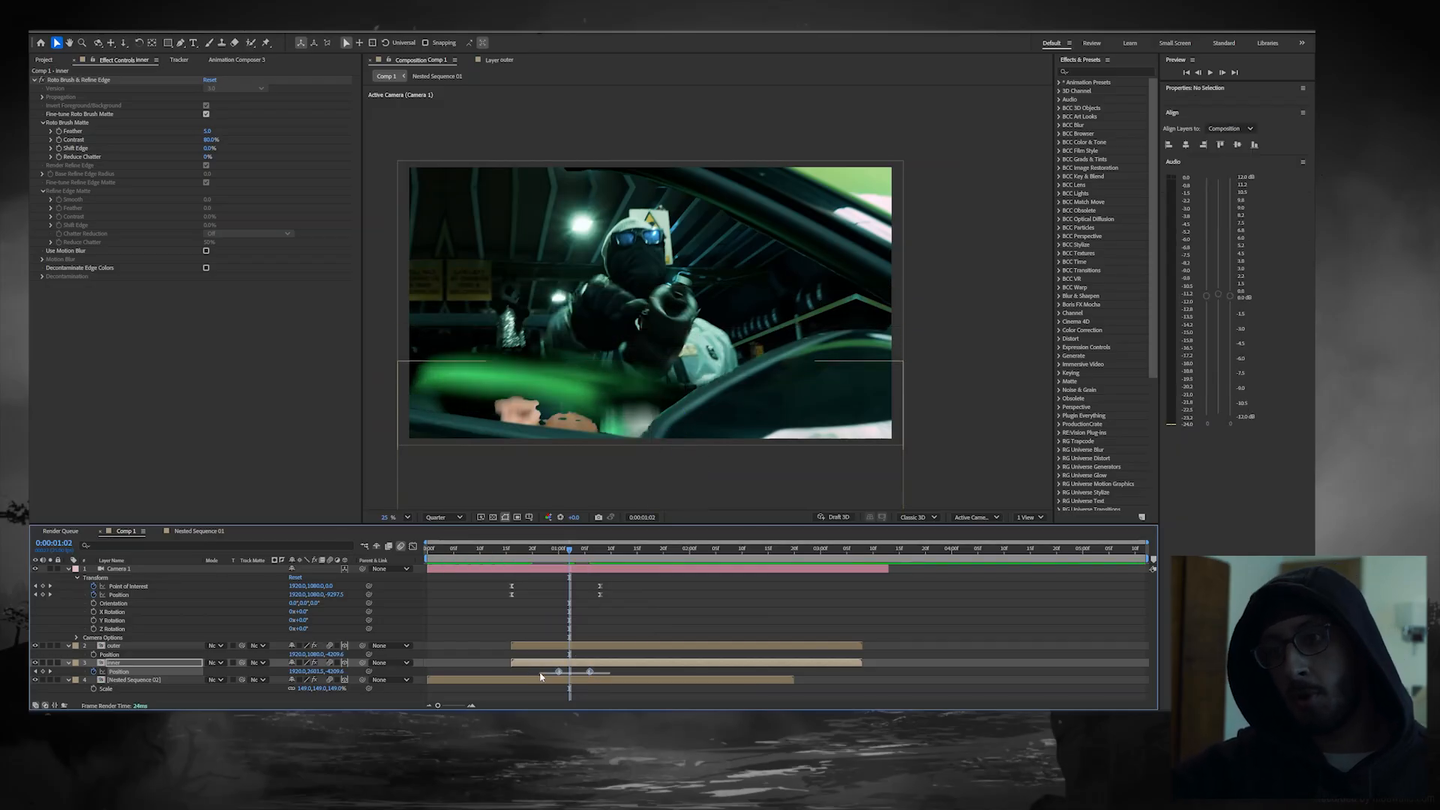
left_click(544, 646, "ctrl")
key("F9")
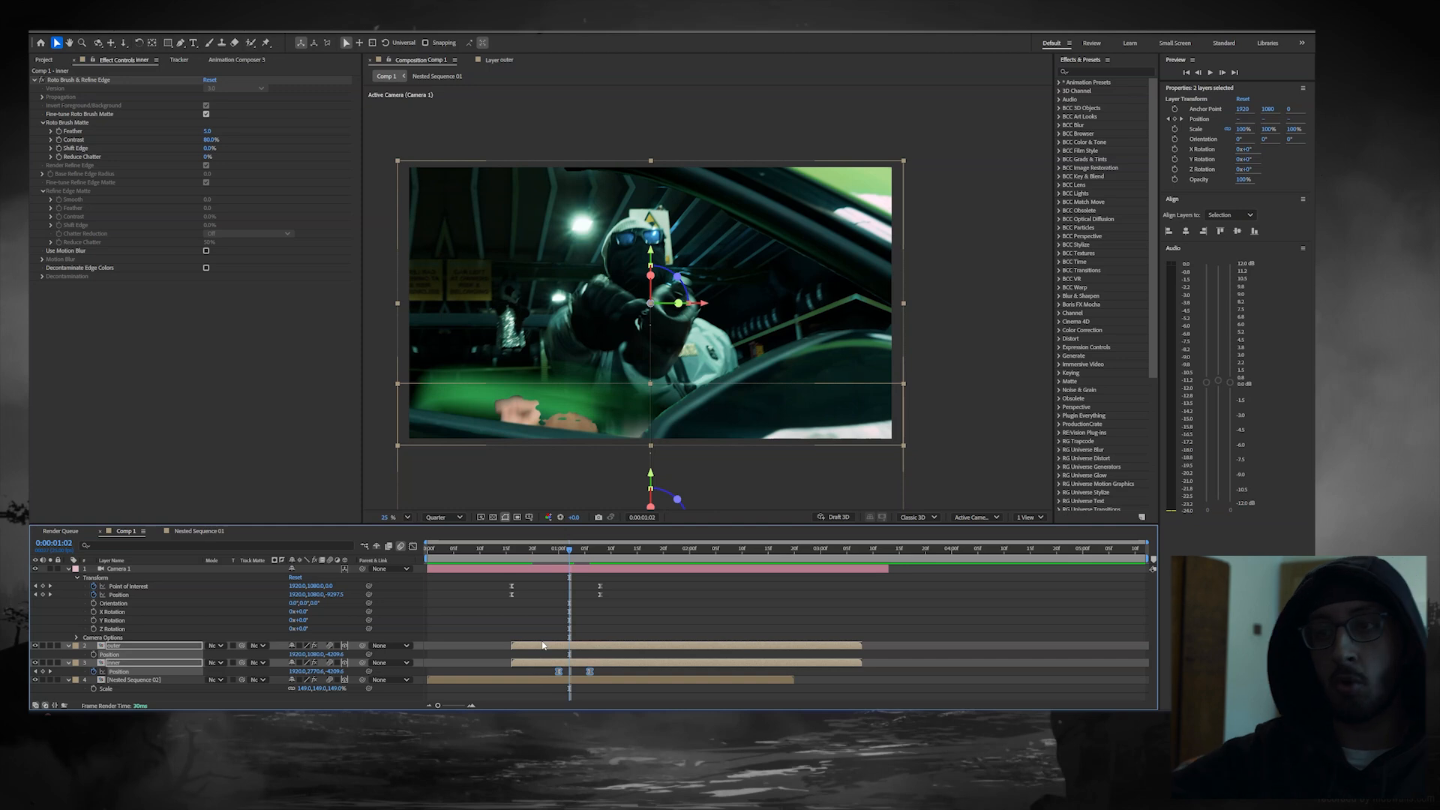
key("space")
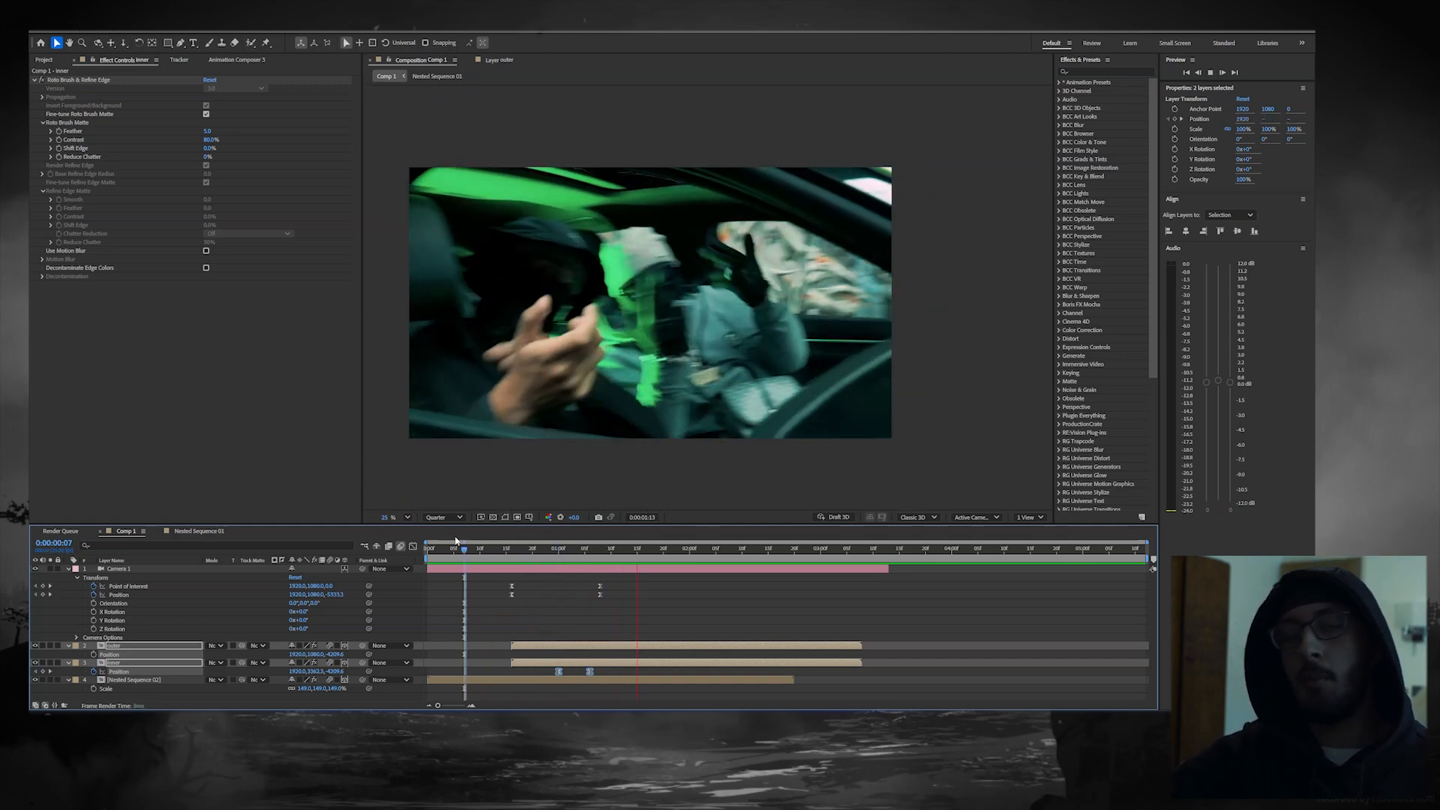
key("space")
Step: Move the camera's final Point of Interest and Position keyframes to about 0:00:01:11 and check the pull-back
left_click(516, 550)
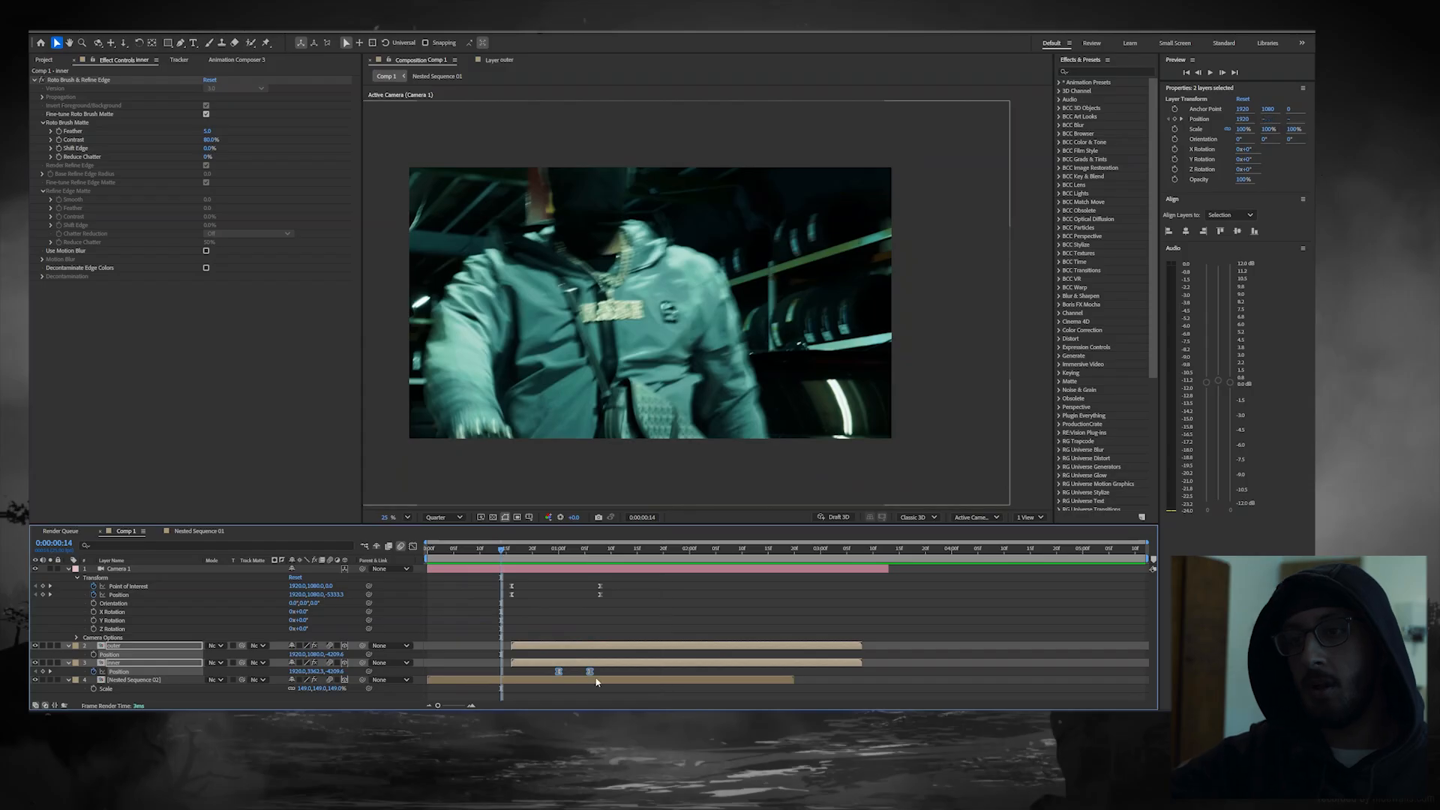
left_click_drag(516, 553, 538, 551)
mouse_move(611, 580)
left_mouse_down()
mouse_move(593, 600)
mouse_move(617, 587)
left_mouse_up()
mouse_move(537, 550)
left_mouse_down()
mouse_move(524, 551)
mouse_move(543, 553)
left_mouse_up()
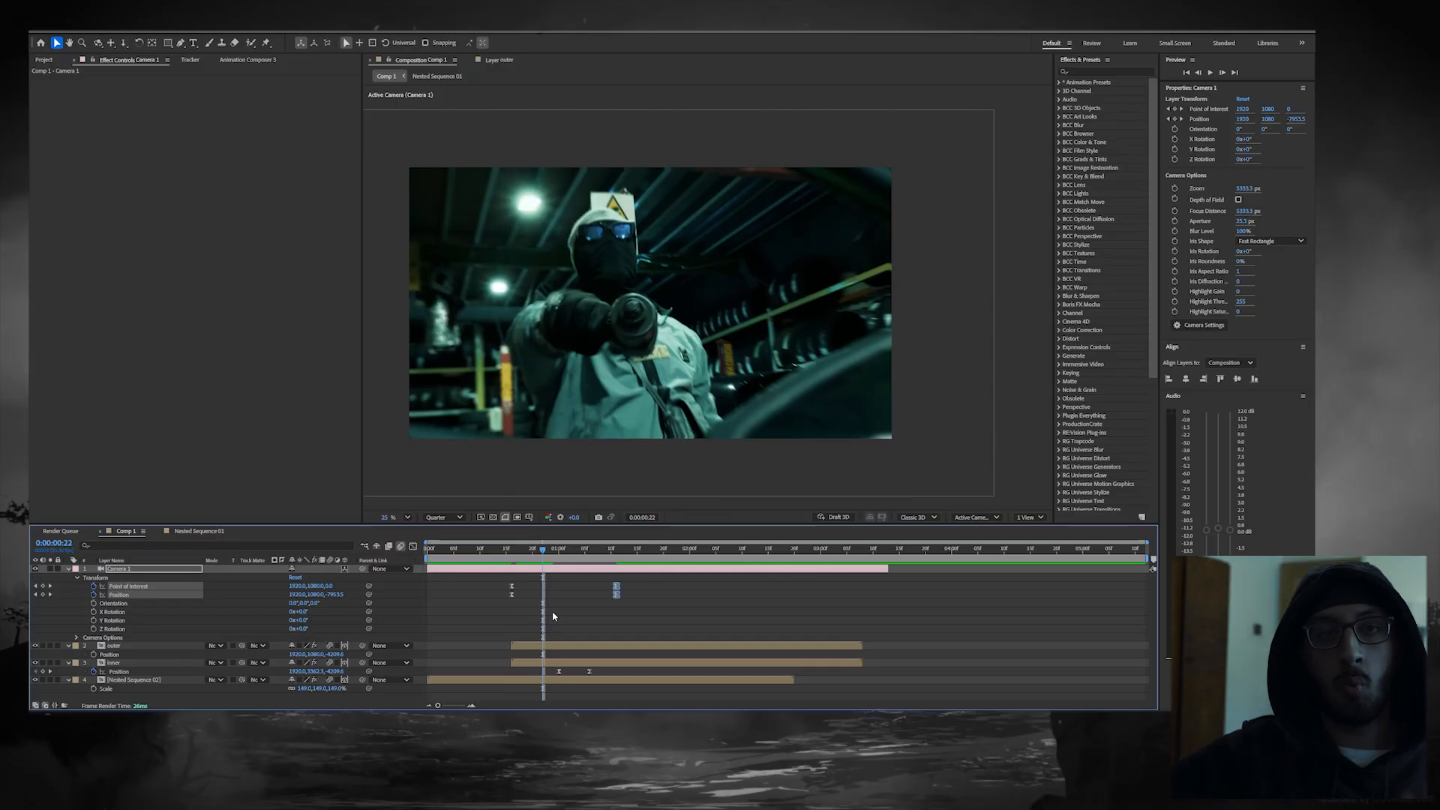
Step: Examine the speed graph of the camera's Point of Interest and Position keyframes, scrubbing the pull-back to 0:00:01:03
left_click_drag(674, 577, 492, 619)
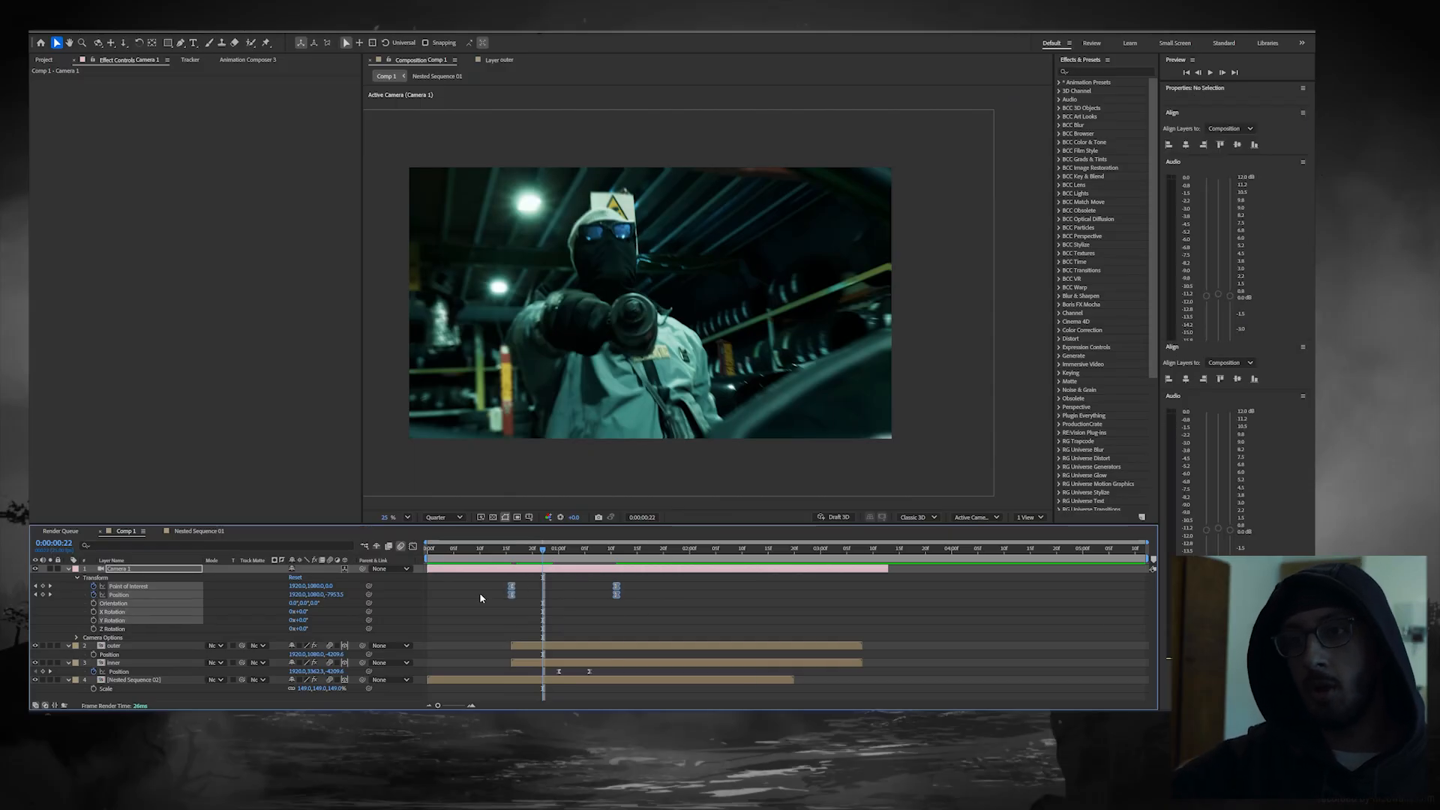
left_click(413, 546)
left_click_drag(537, 556, 576, 566)
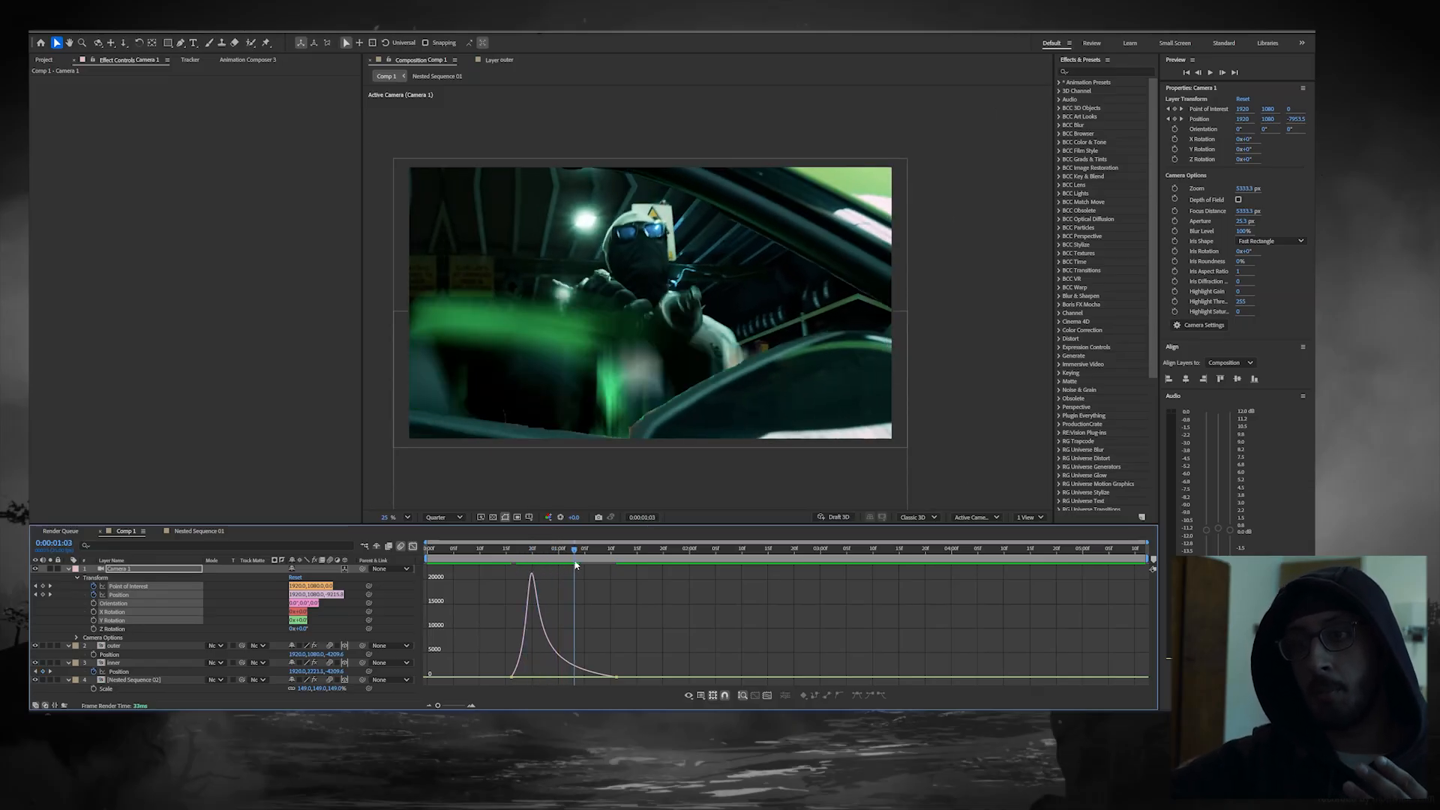
left_click(413, 547)
Step: Move the inner layer's two Position keyframes earlier to about 0:00:00:22 and 0:00:01:03, and preview the transition
left_click_drag(601, 675, 541, 673)
left_click(550, 674)
key("ctrl+z")
left_click(677, 543)
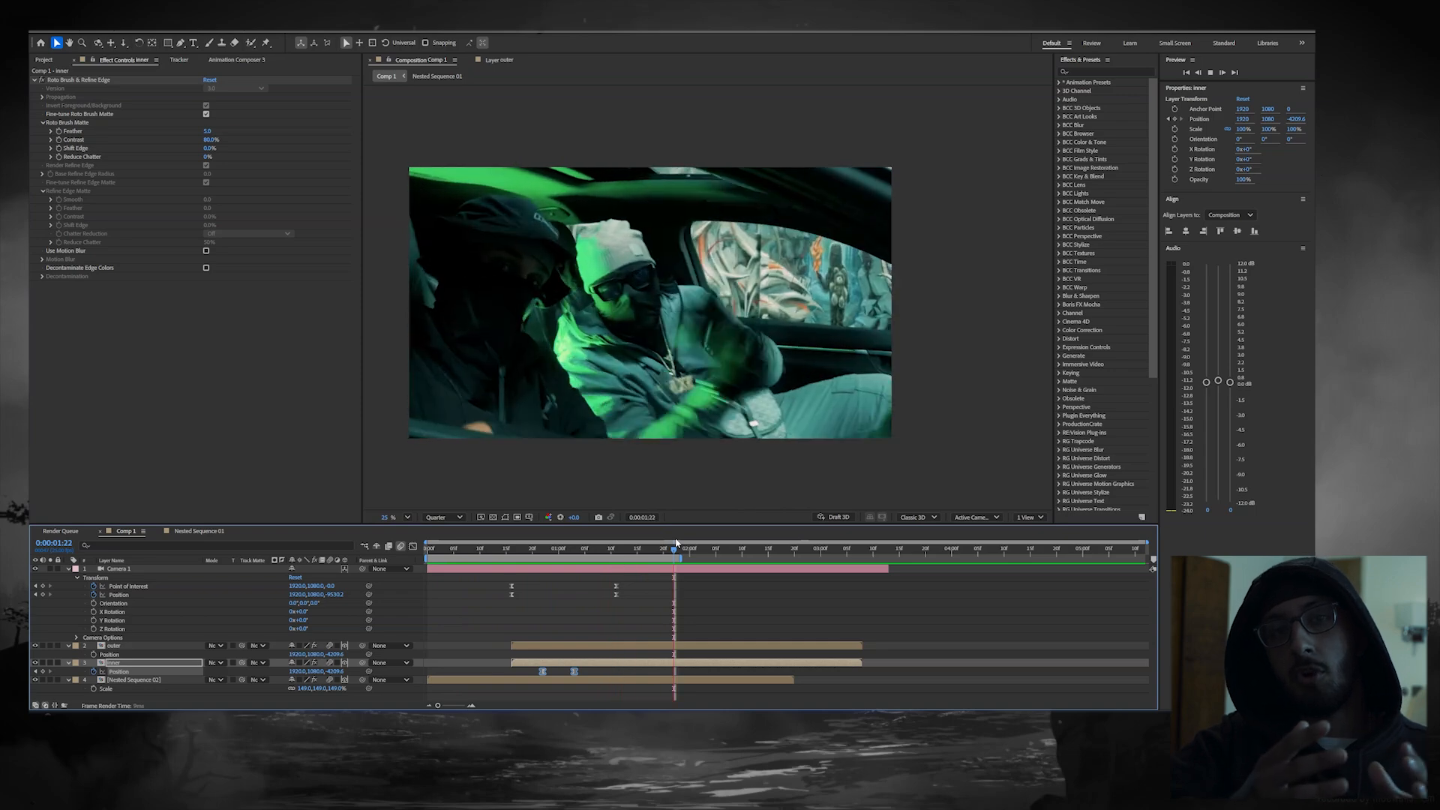
key("space")
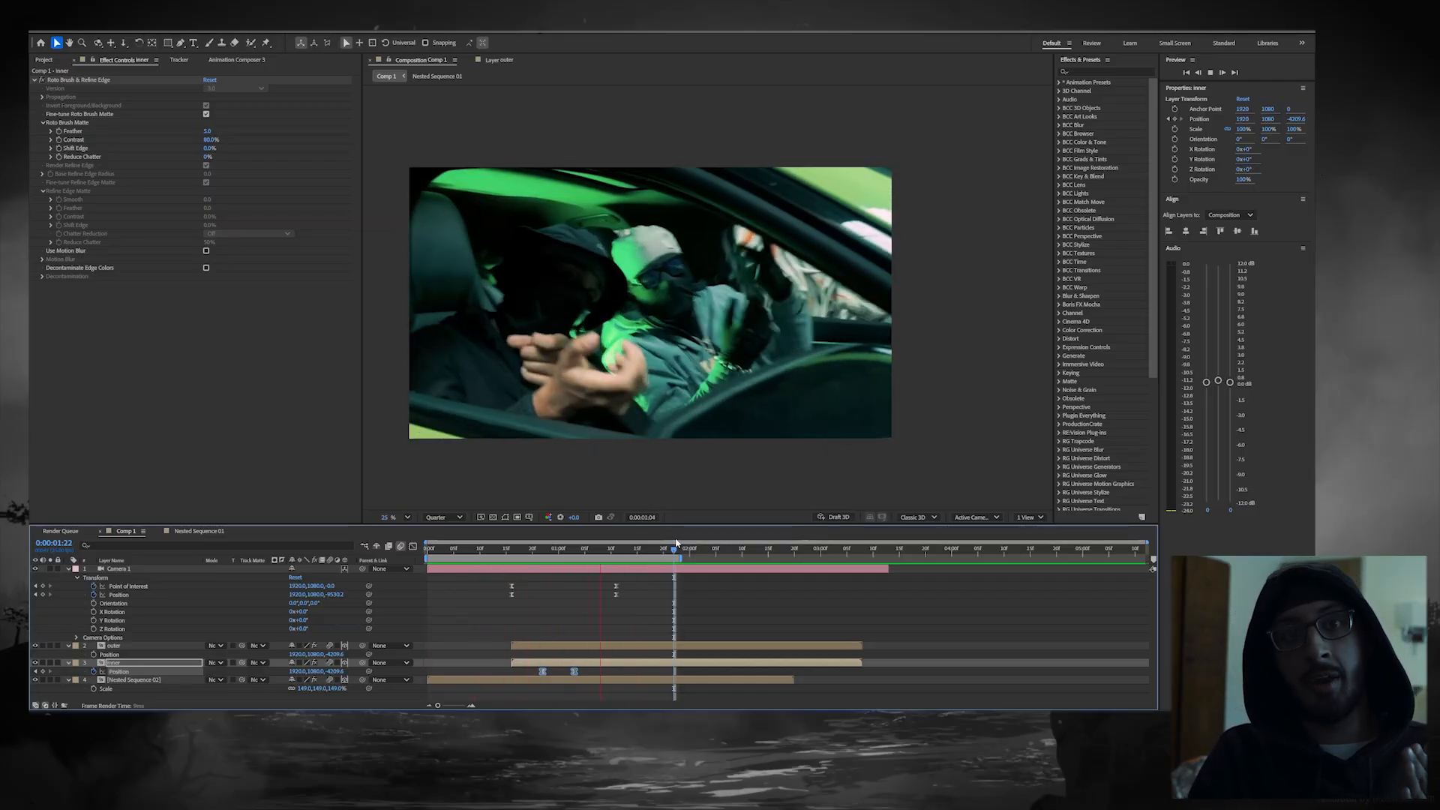
left_click_drag(676, 542, 527, 541)
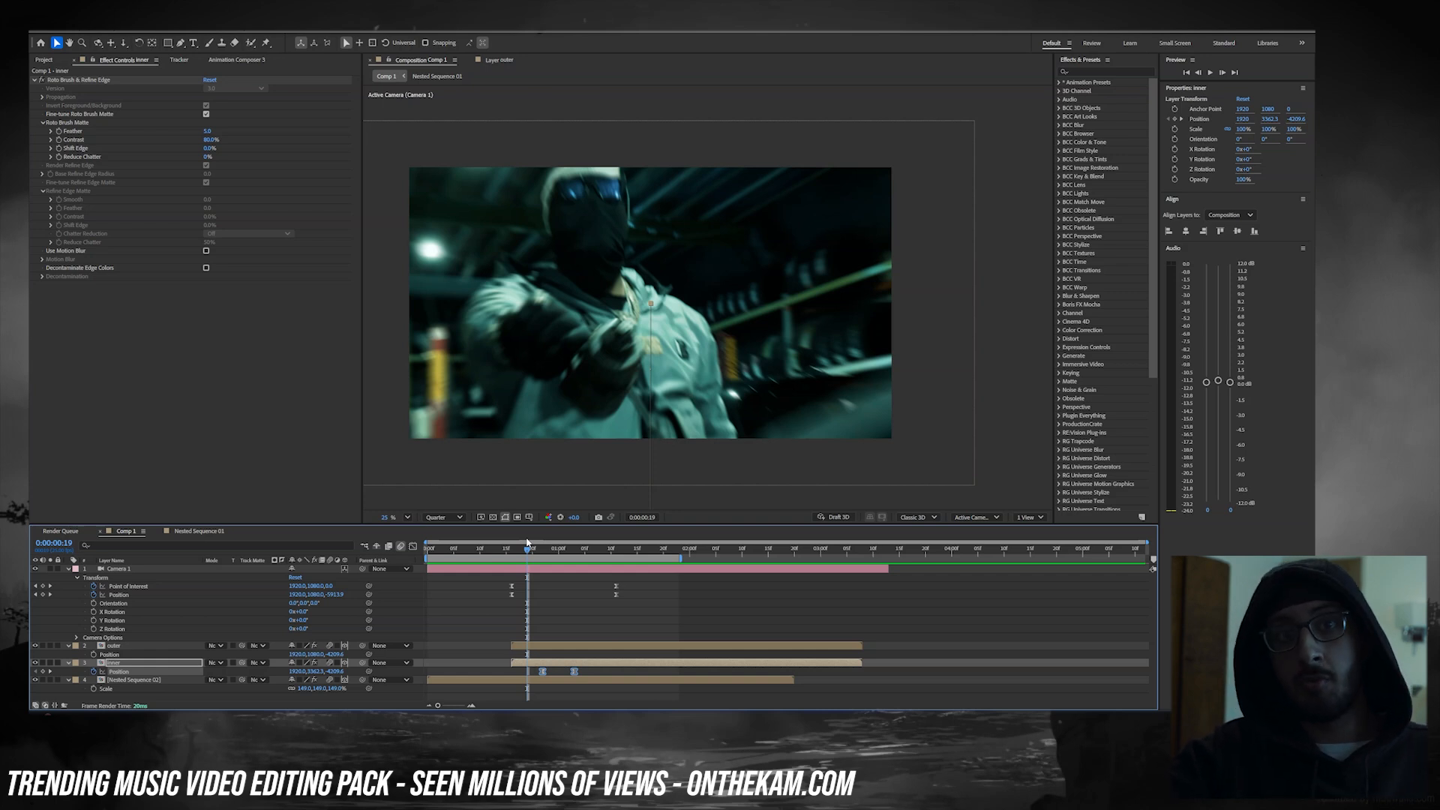
Step: Go to 0:00:01:03, where the car interior settles into place, and add an adjustment layer above all other layers
left_click_drag(527, 542, 575, 546)
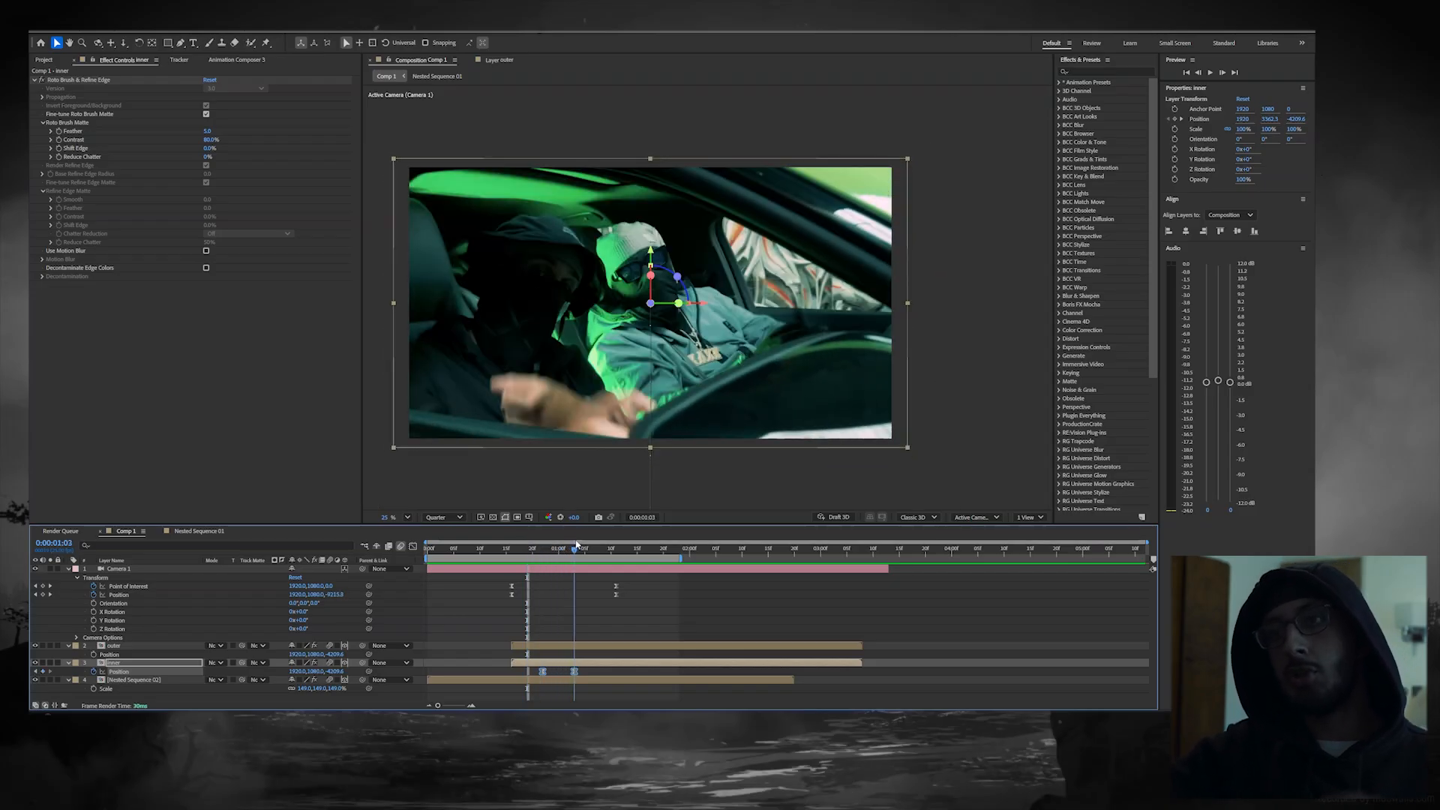
left_click(605, 619)
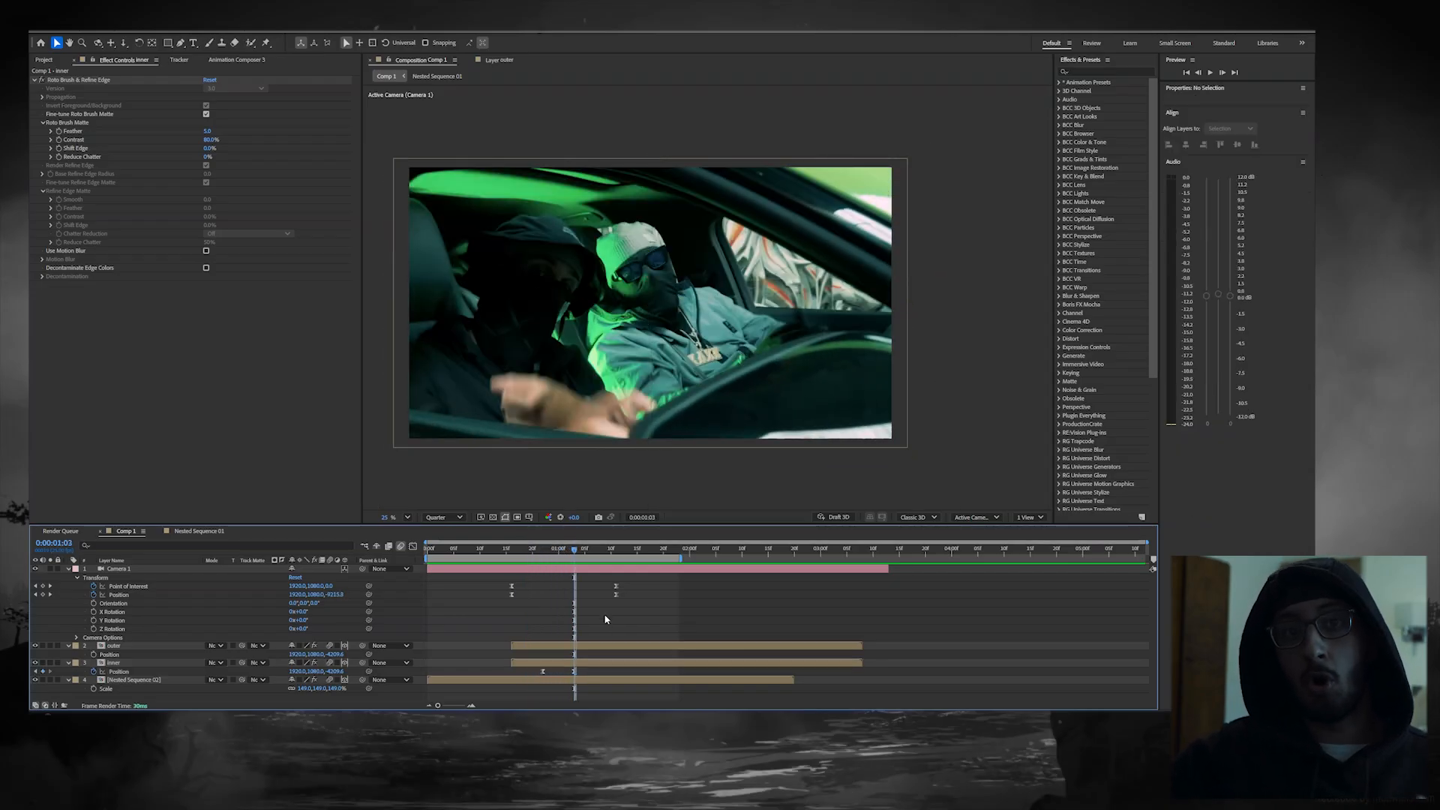
key("ctrl+alt+y")
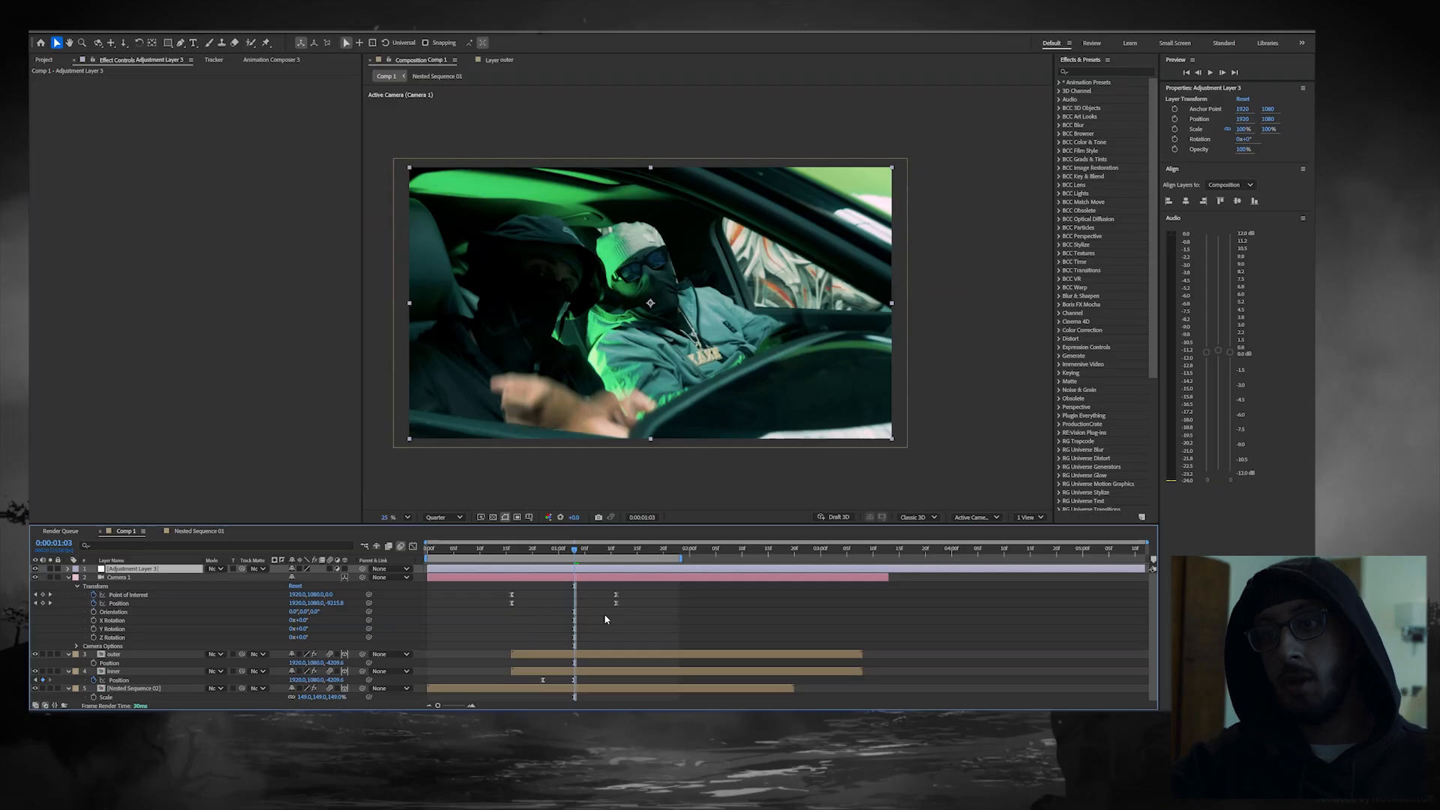
Step: Apply a ShadowHit preset to the adjustment layer at 0:00:01:03, reveal its keyframes, and preview the composition from the start
key("ctrl+space")
type("shadowhit")
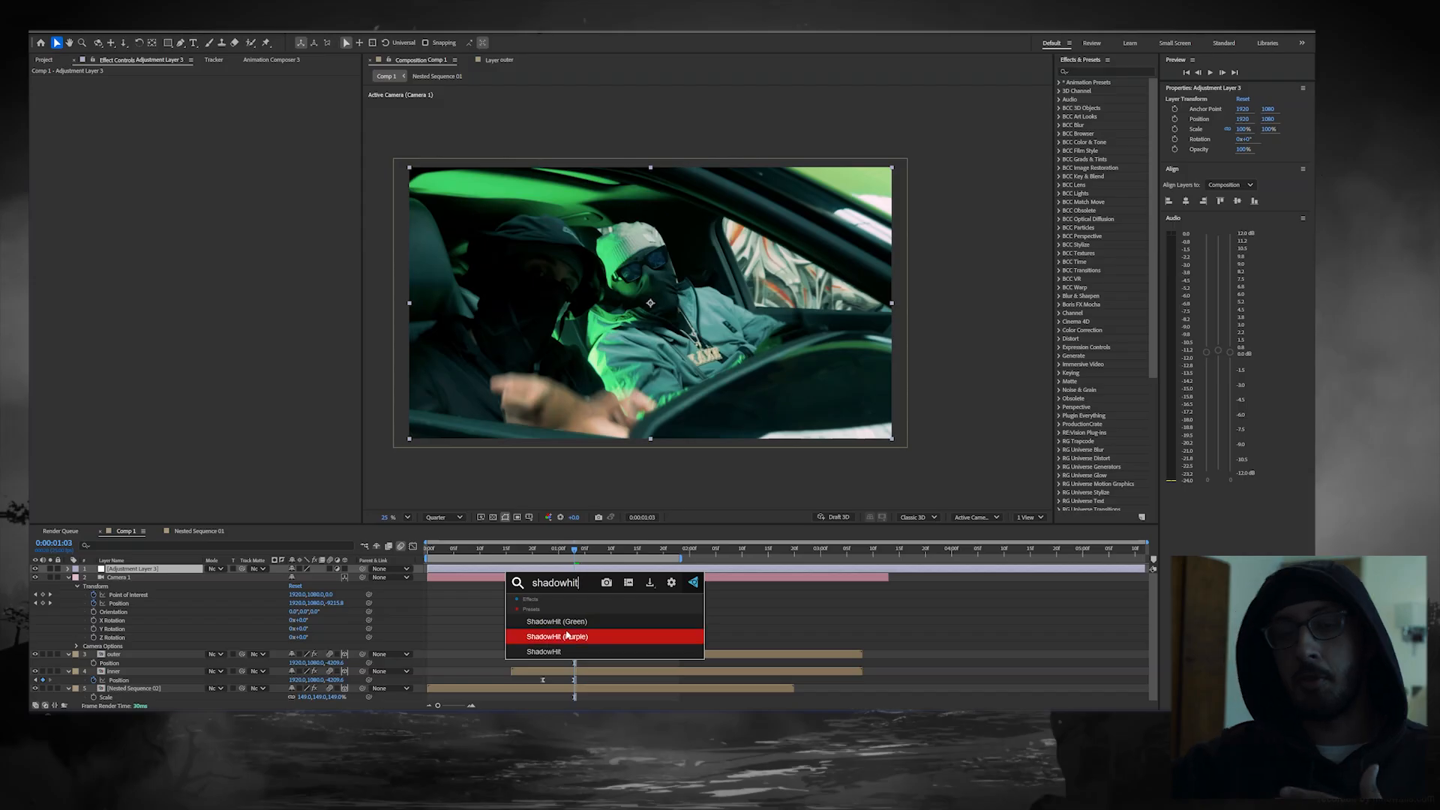
left_click(570, 629)
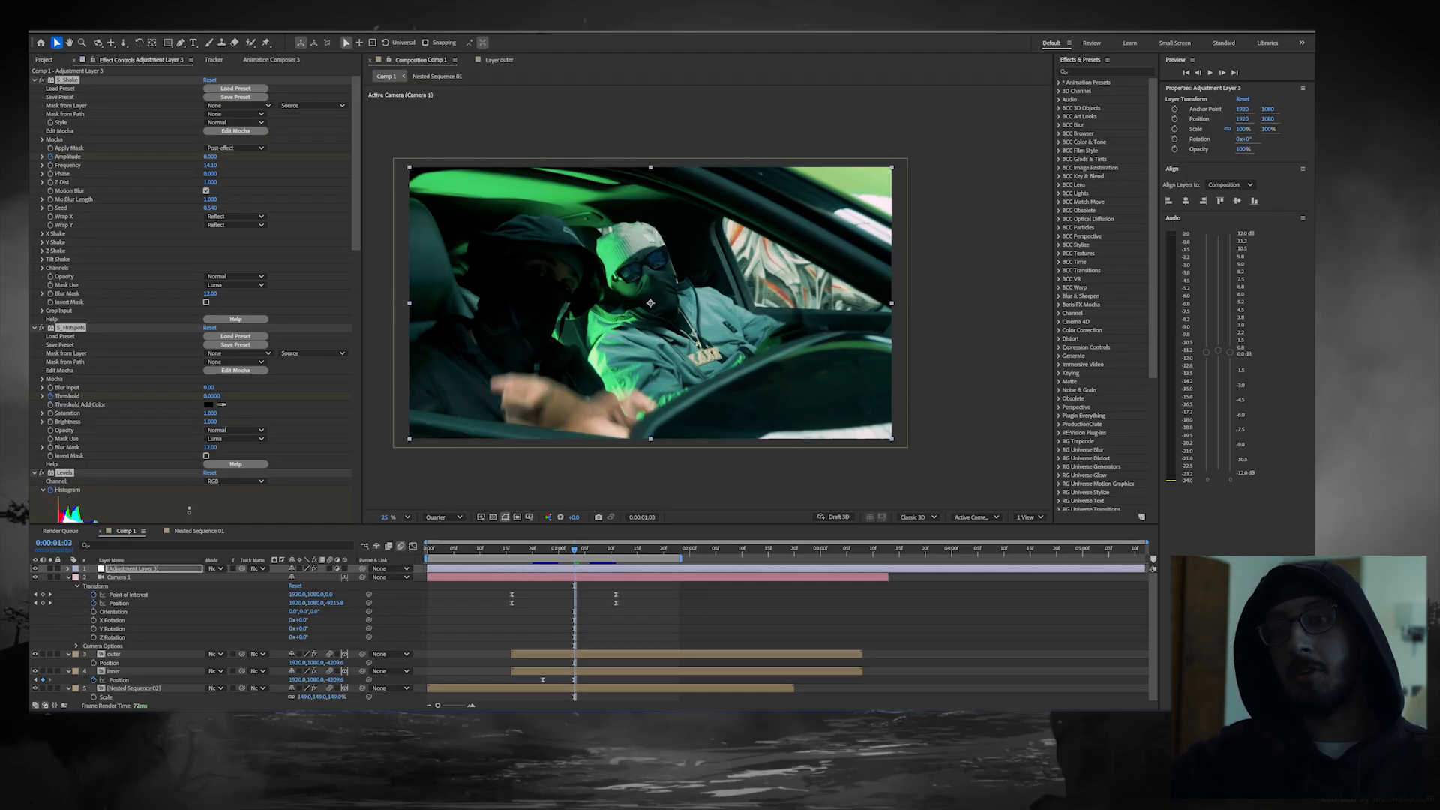
key("u")
left_click_drag(613, 576, 416, 543)
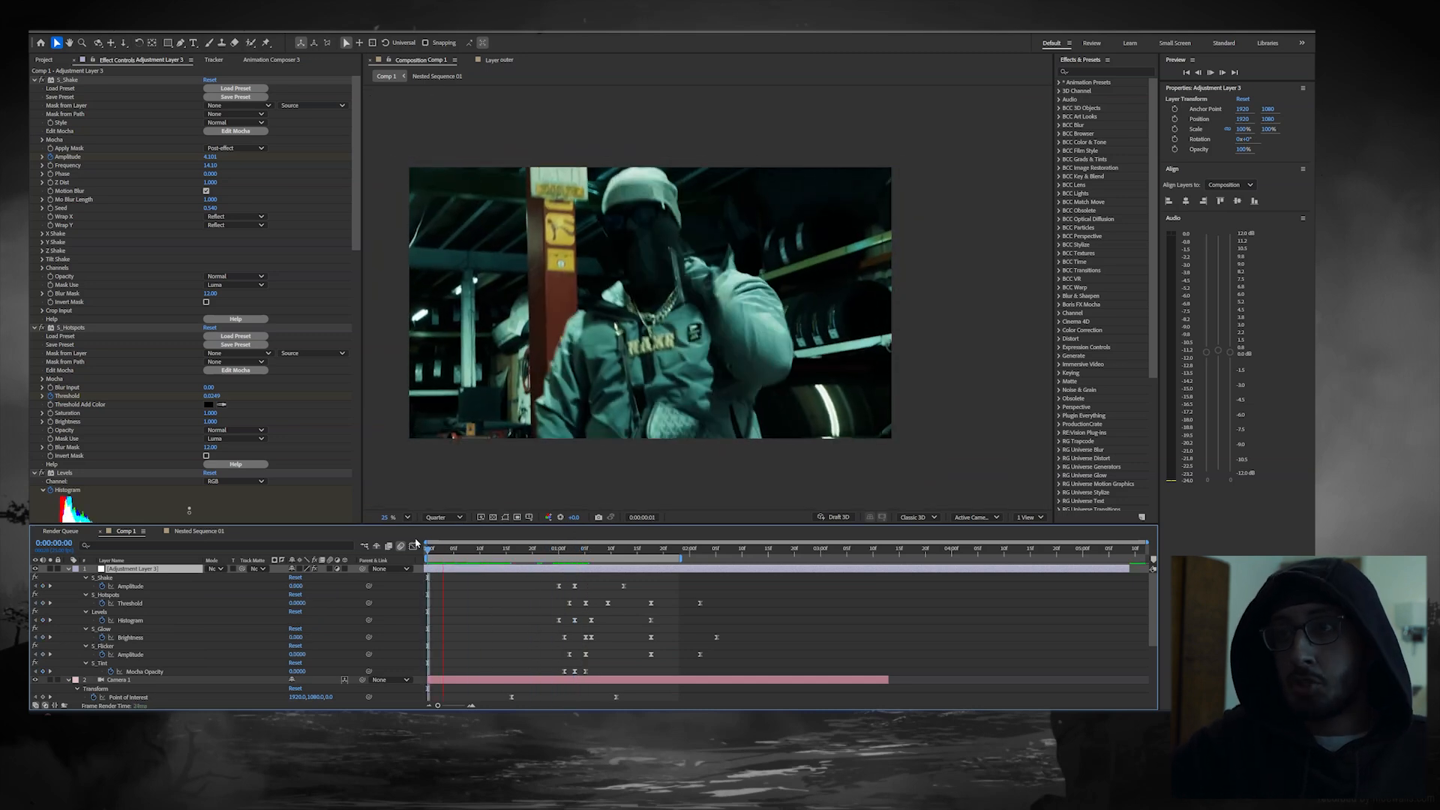